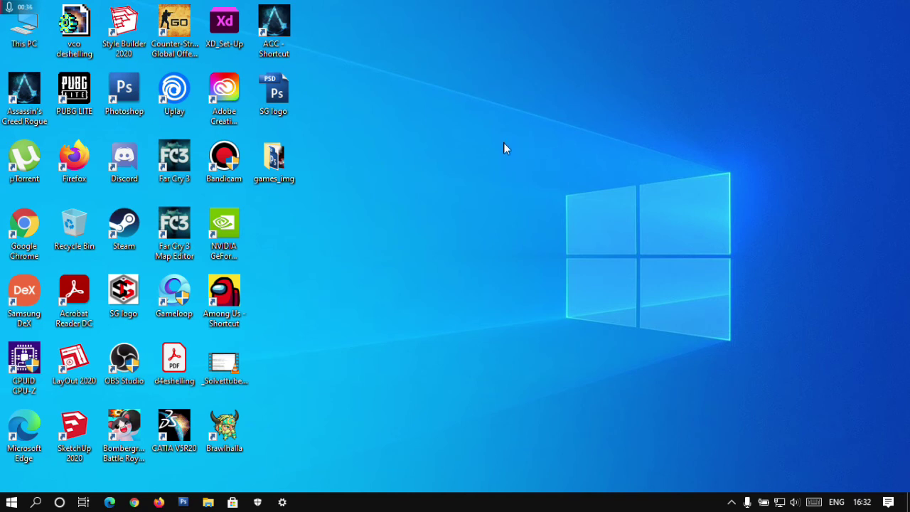
Step: View the computer's basic system information from This PC, close the open windows and refresh the desktop
double_click(26, 29)
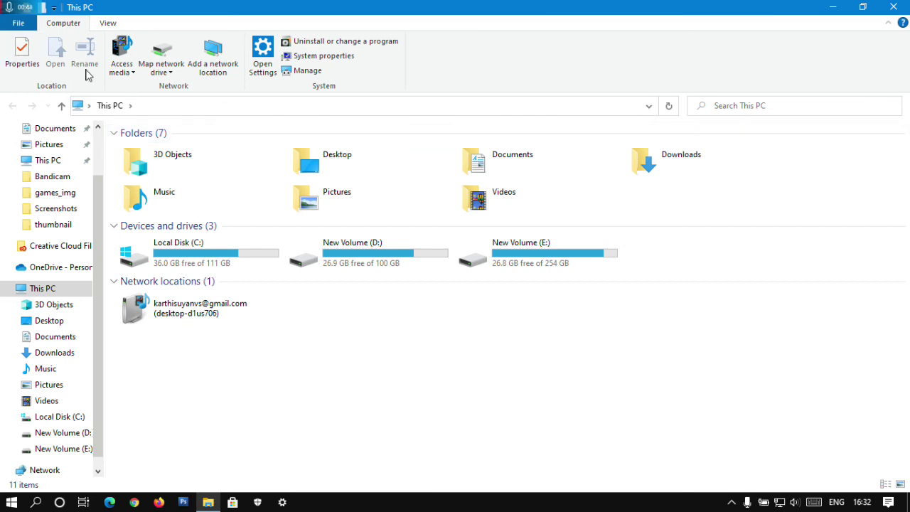
click(35, 53)
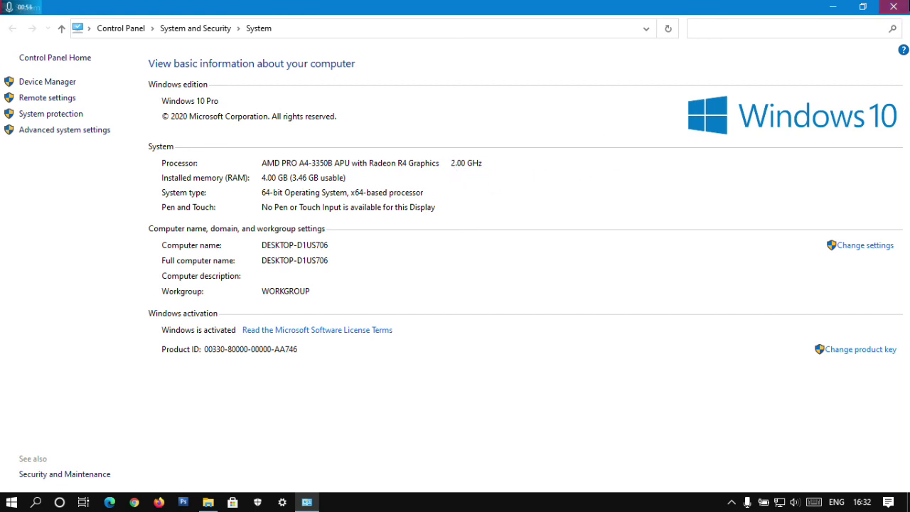
click(893, 6)
click(894, 6)
right_click(435, 20)
click(472, 79)
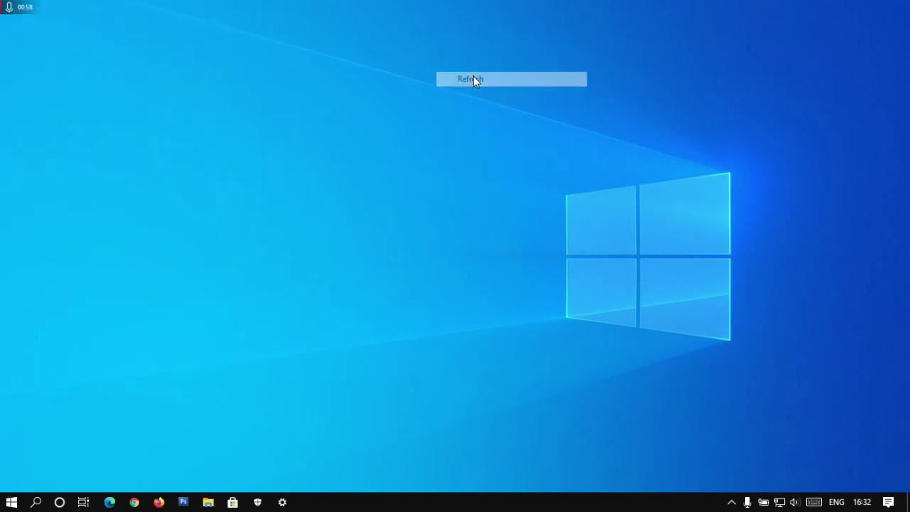
Step: Examine the graphics adapter properties of Display 1 in the advanced display settings, and close the settings
right_click(455, 126)
click(499, 276)
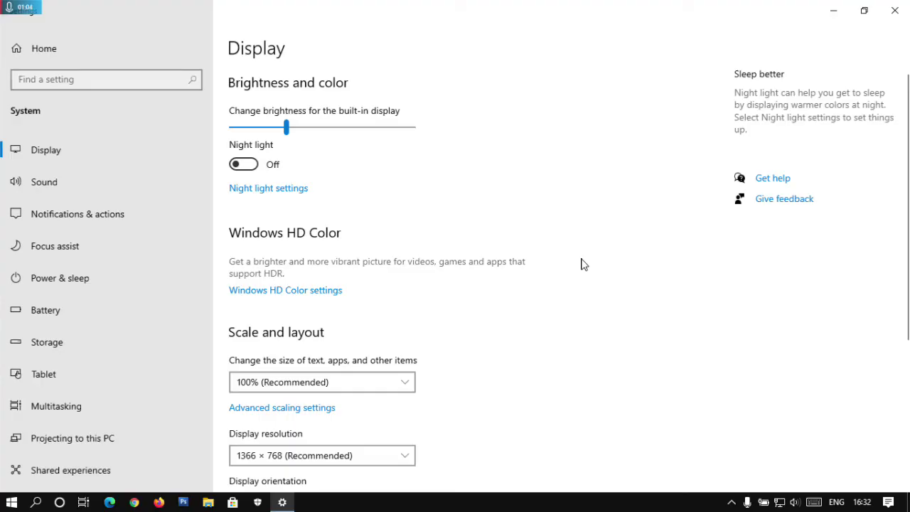
scroll(580, 264, down, 5)
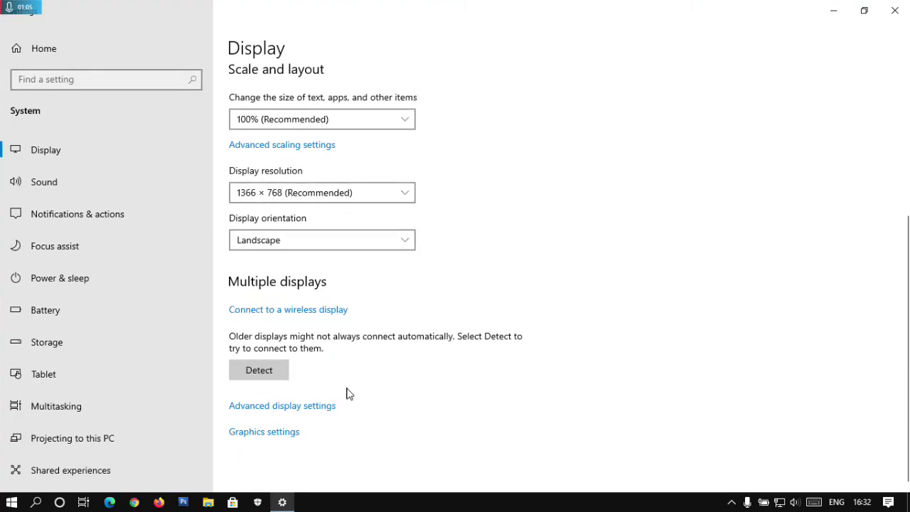
click(283, 409)
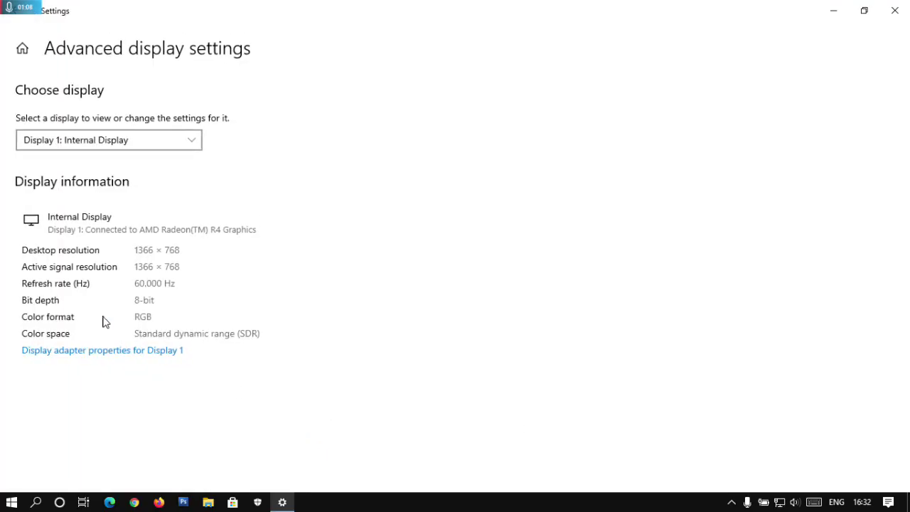
click(117, 352)
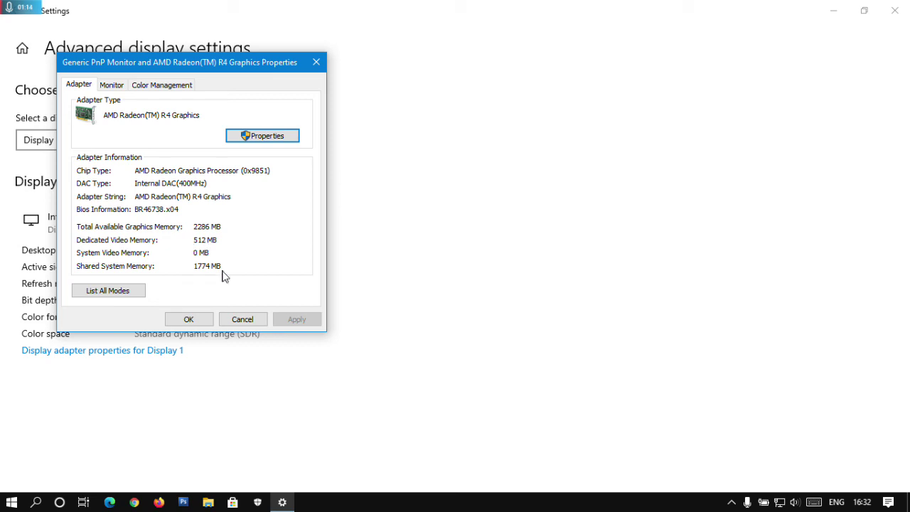
click(246, 319)
click(894, 10)
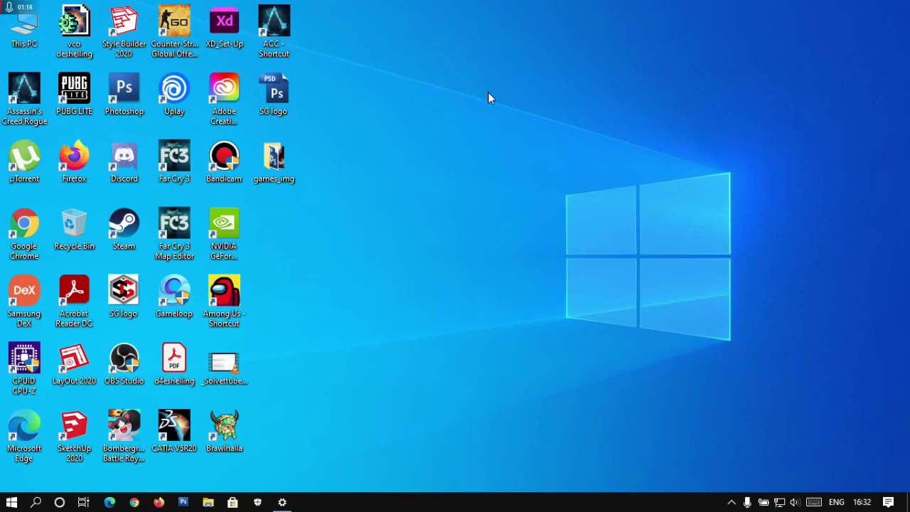
right_click(487, 92)
click(520, 151)
Step: Open Task Manager and examine the CPU performance details
right_click(422, 509)
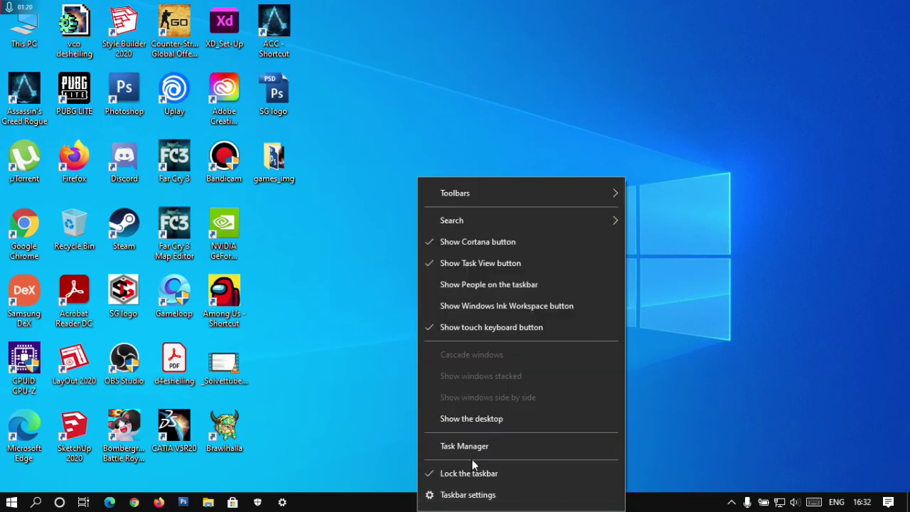
click(471, 445)
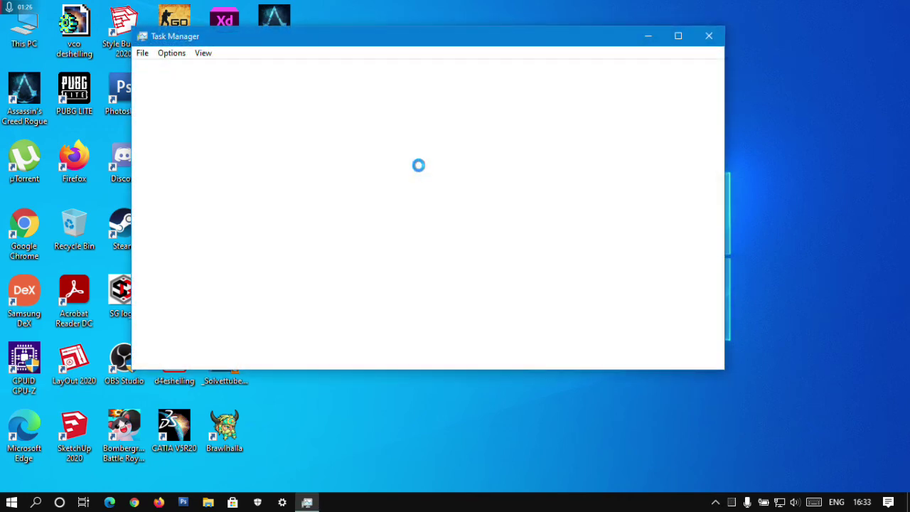
click(204, 71)
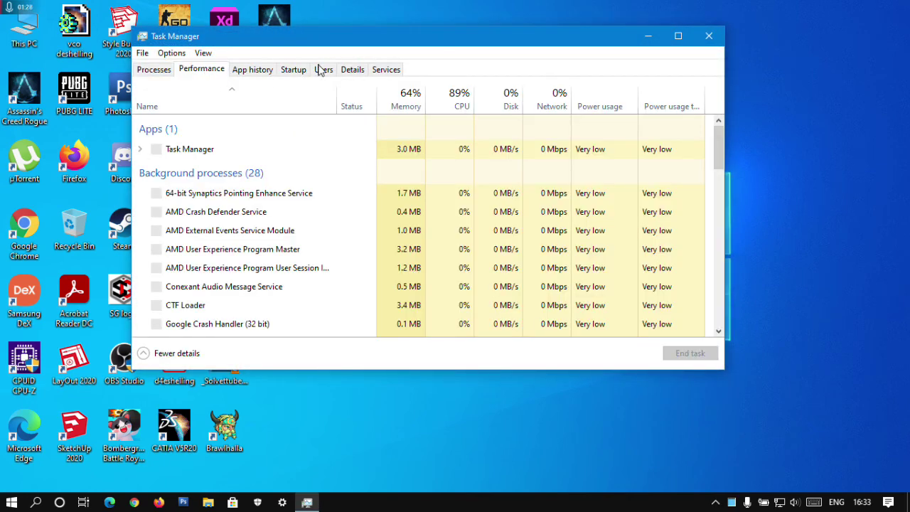
drag(356, 46, 336, 47)
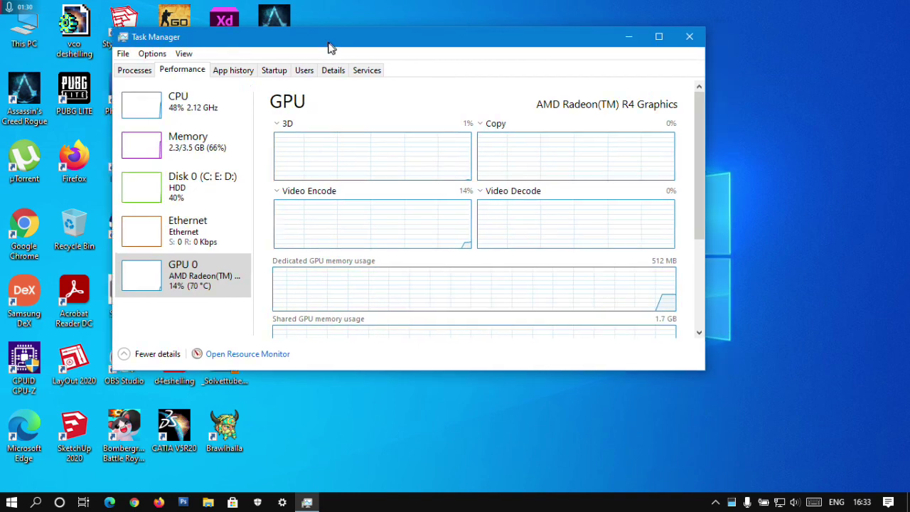
click(192, 113)
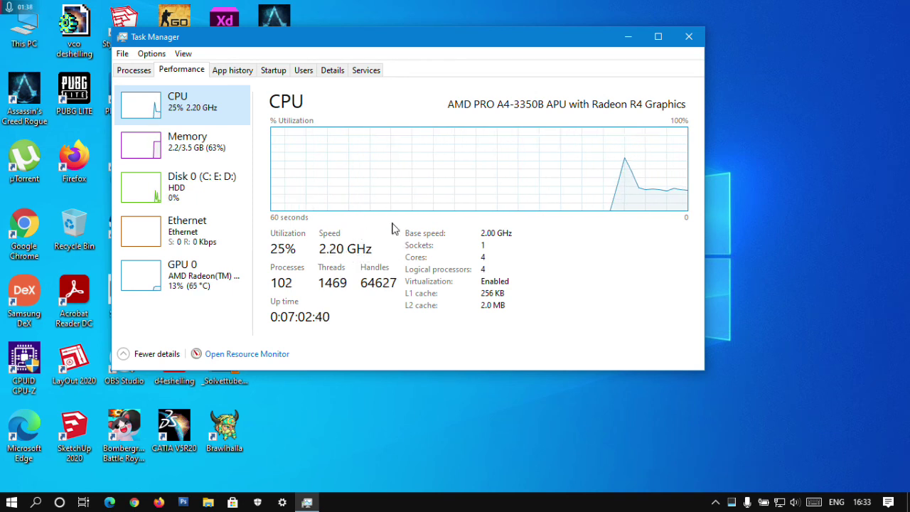
Step: Examine the memory and GPU performance details, including GPU memory usage, and close Task Manager
click(187, 149)
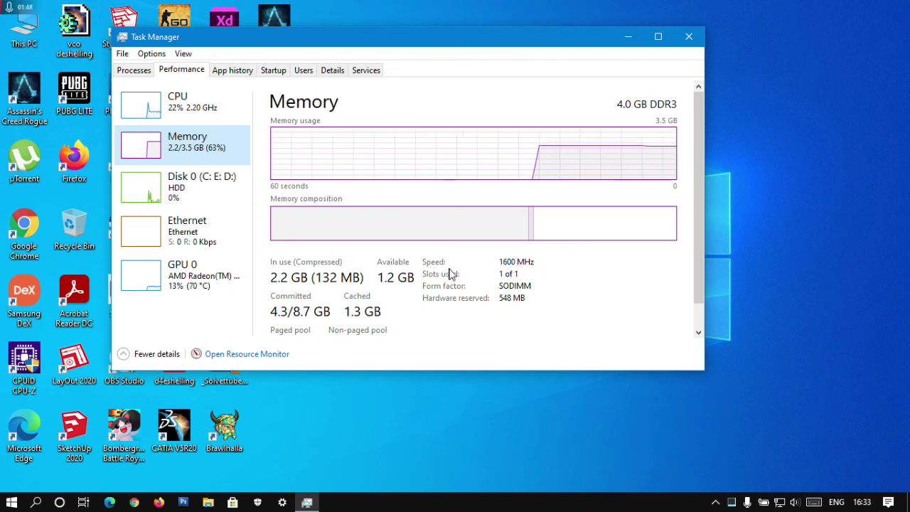
click(204, 270)
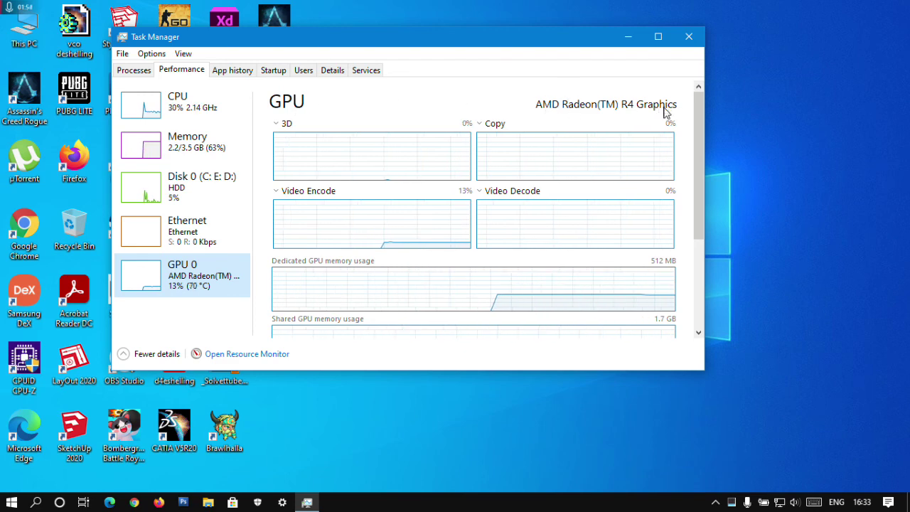
drag(701, 189, 705, 300)
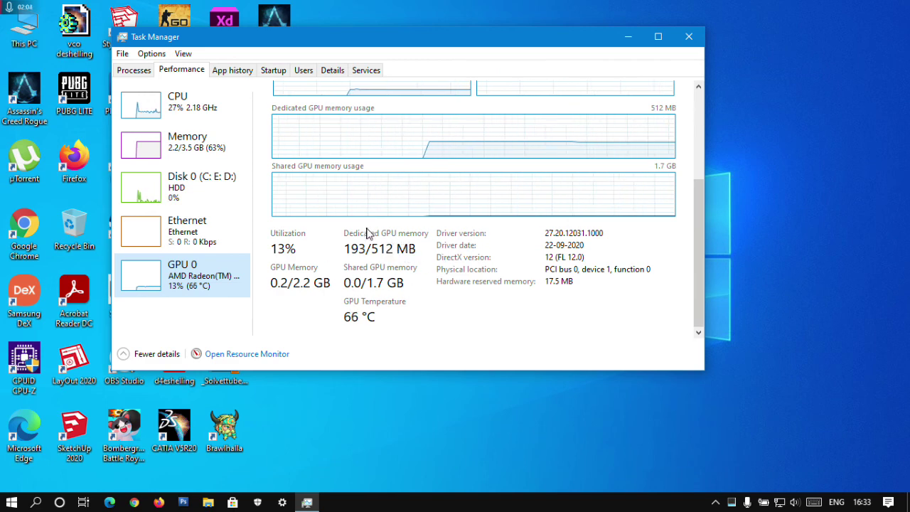
click(688, 37)
right_click(419, 35)
click(455, 95)
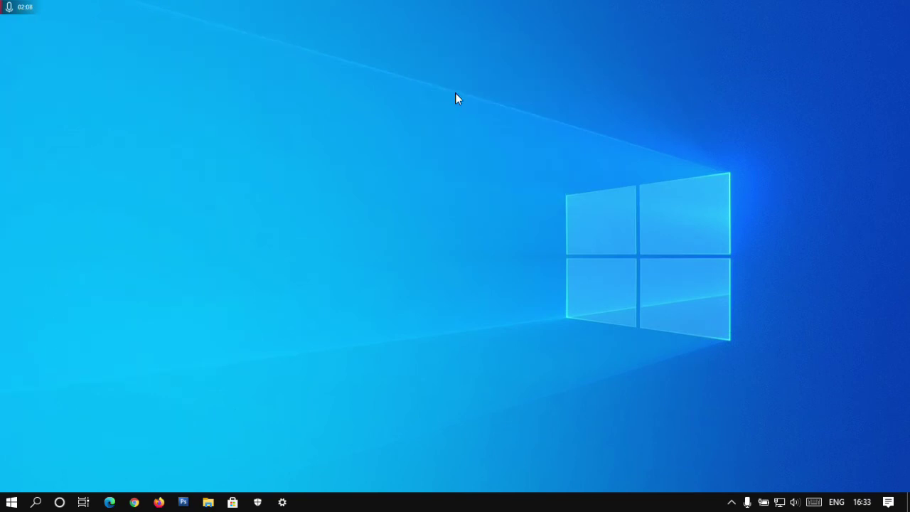
right_click(441, 72)
click(469, 131)
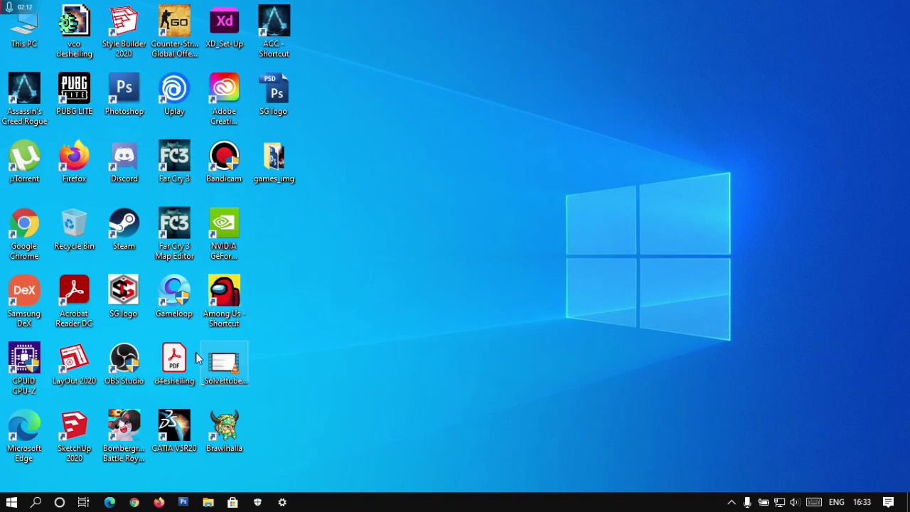
Step: Open Firefox and search the web for "obs studio"
click(160, 502)
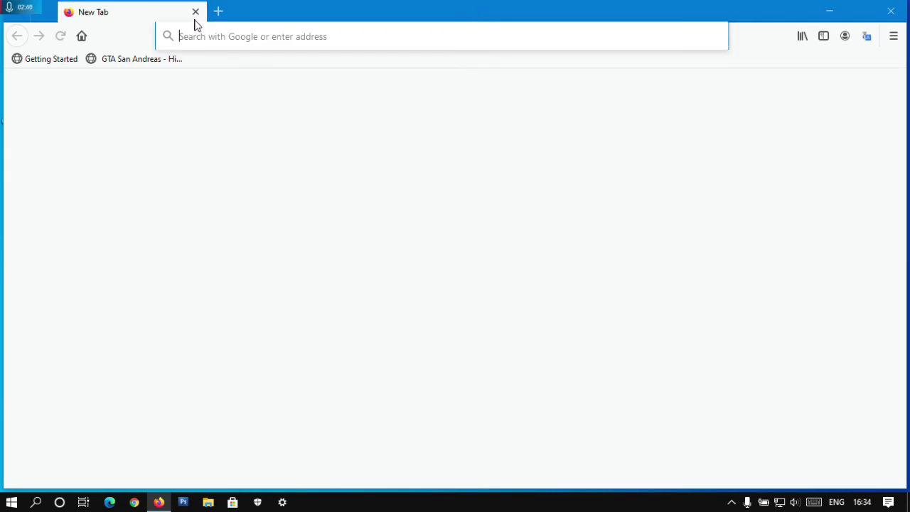
click(258, 36)
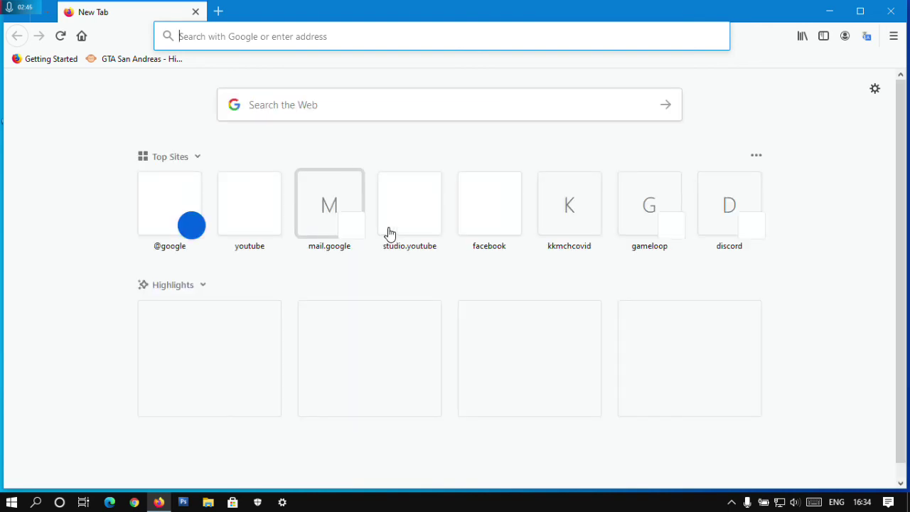
click(218, 35)
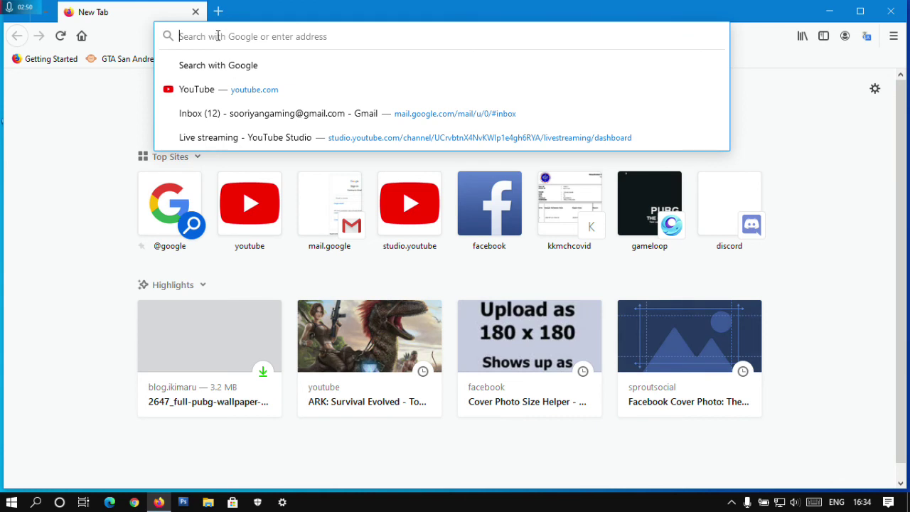
text(obs studio)
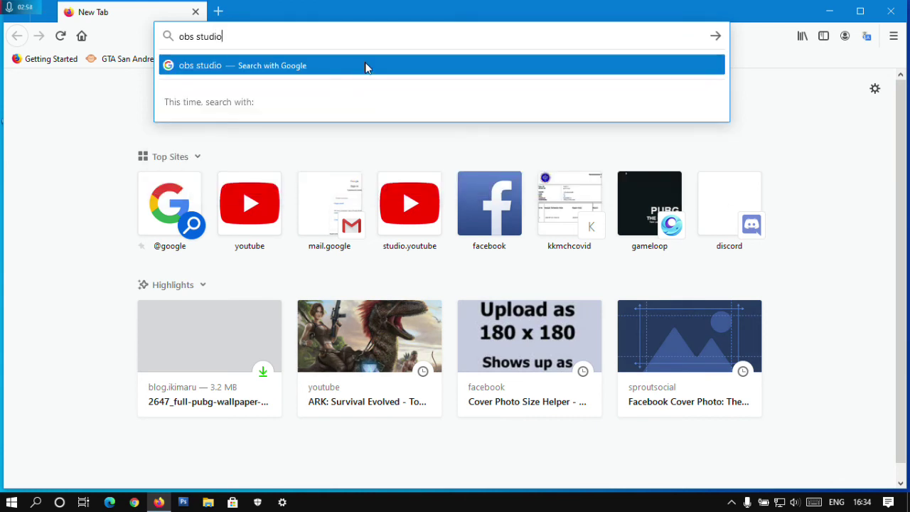
key(Return)
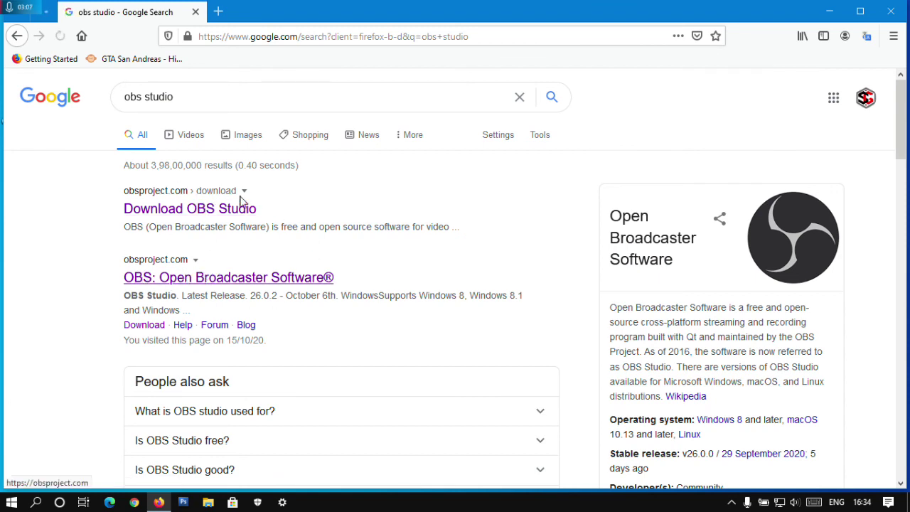
Step: Open the "OBS: Open Broadcaster Software" search result in a new tab and switch to it
click(219, 193)
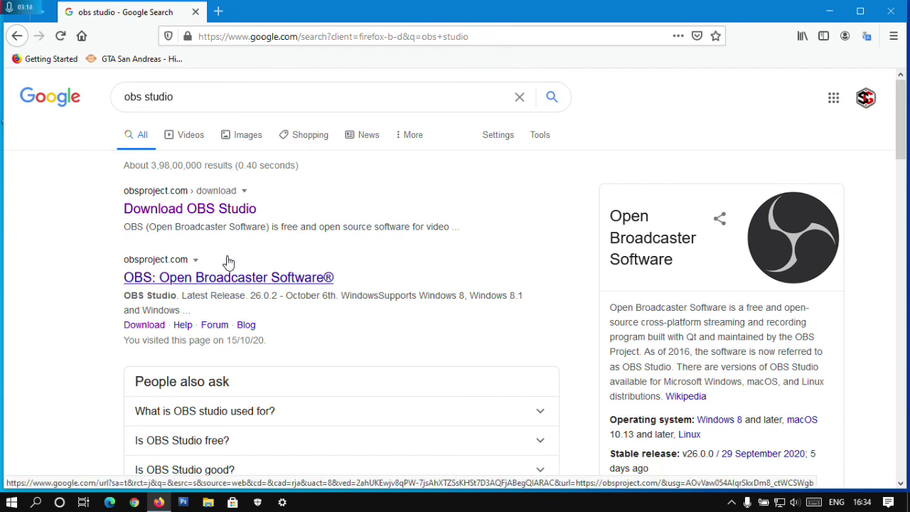
right_click(234, 279)
click(238, 283)
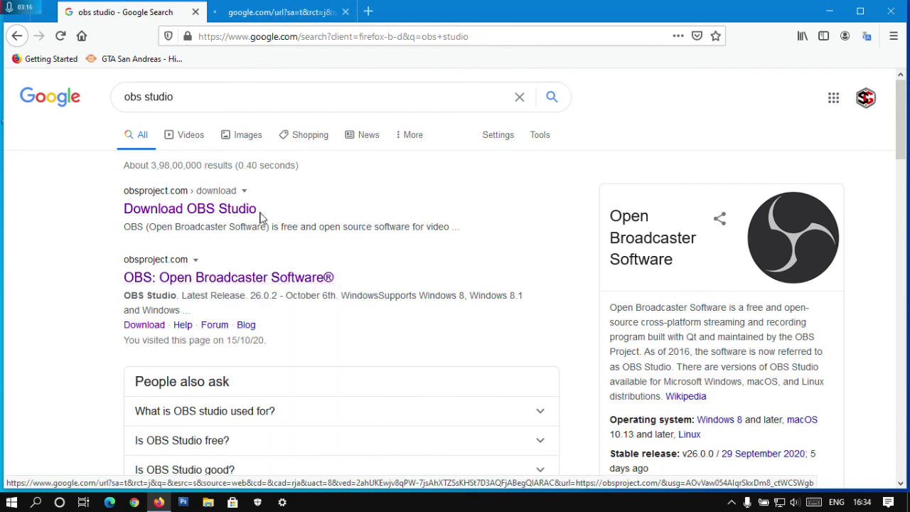
click(295, 7)
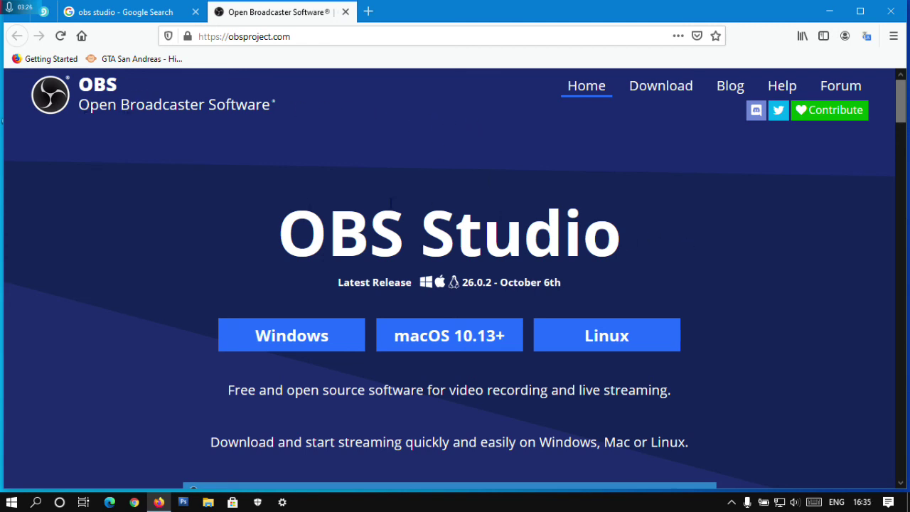
Step: Review the platform download options on the OBS homepage and request the Windows installer
scroll(498, 252, down, 2)
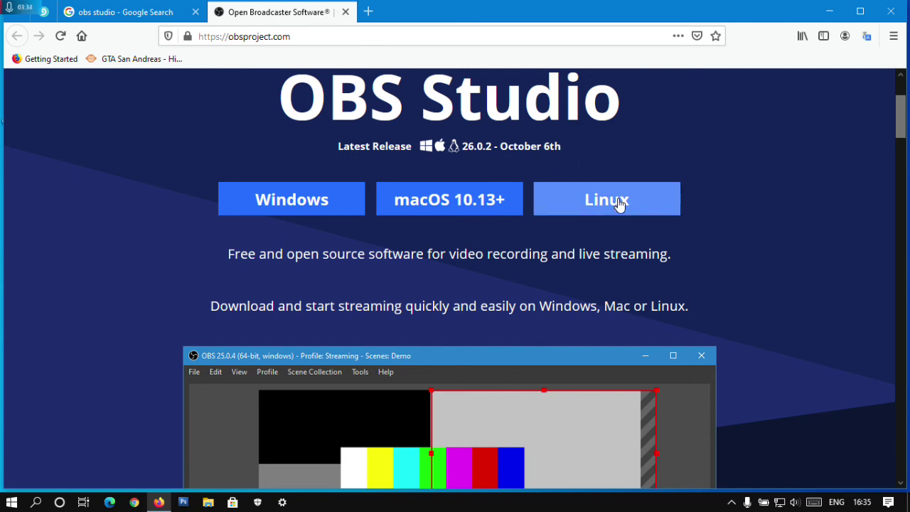
scroll(467, 145, up, 2)
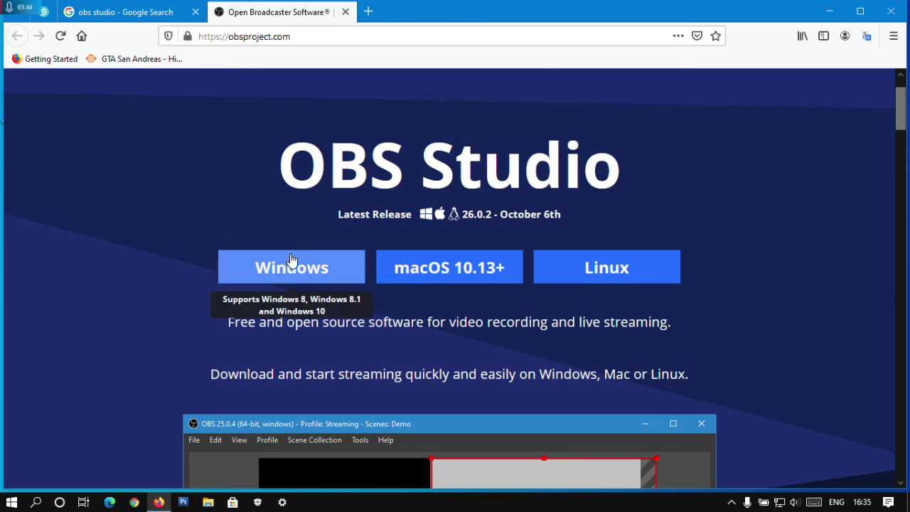
scroll(352, 186, down, 2)
scroll(342, 227, up, 3)
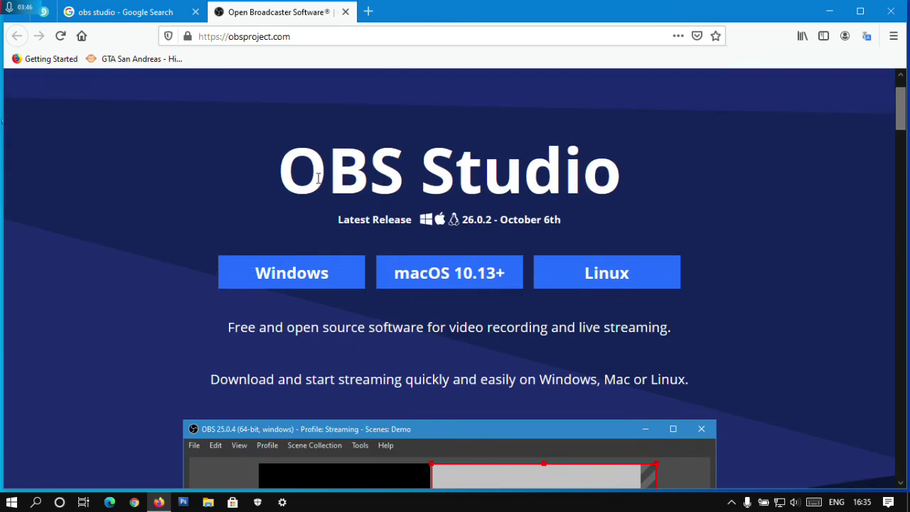
click(302, 337)
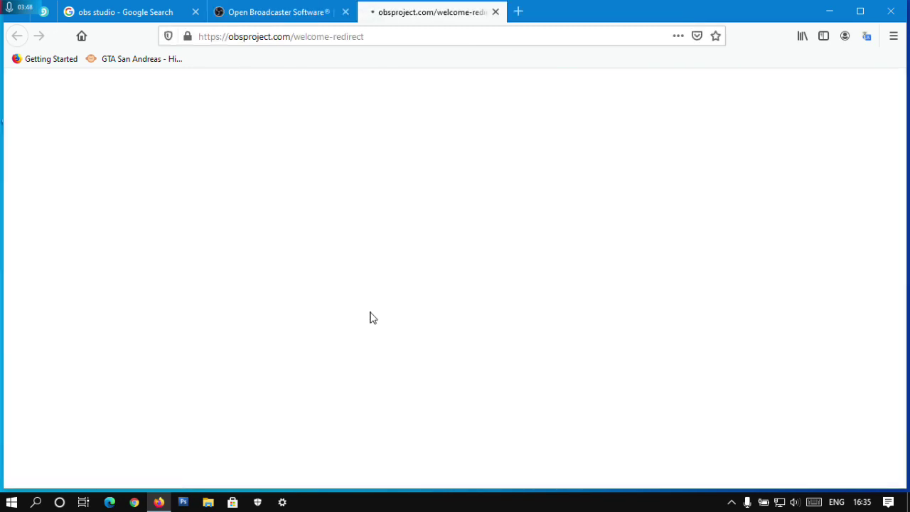
Step: Check the OBS Studio installer's file size in the save prompt and cancel the download
scroll(603, 152, down, 3)
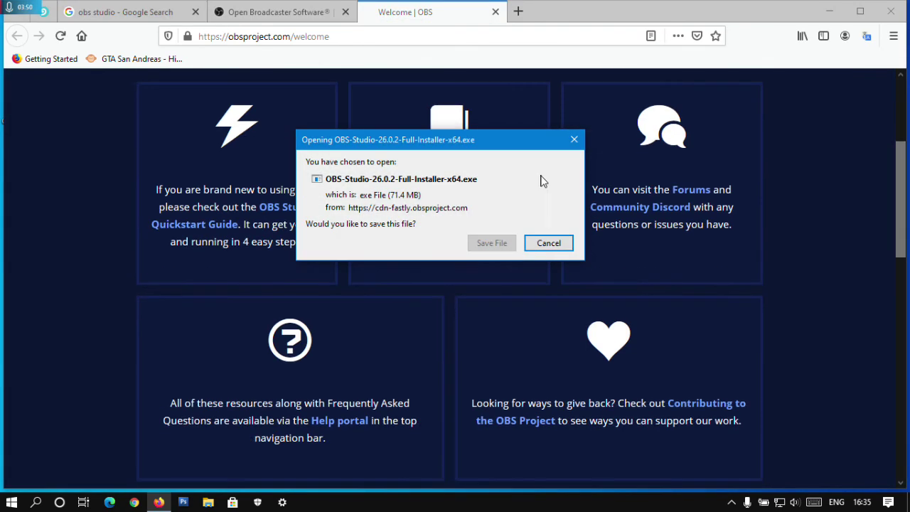
mouse_move(429, 142)
mouse_down()
mouse_move(298, 138)
mouse_move(320, 135)
mouse_move(336, 165)
mouse_move(422, 151)
mouse_up()
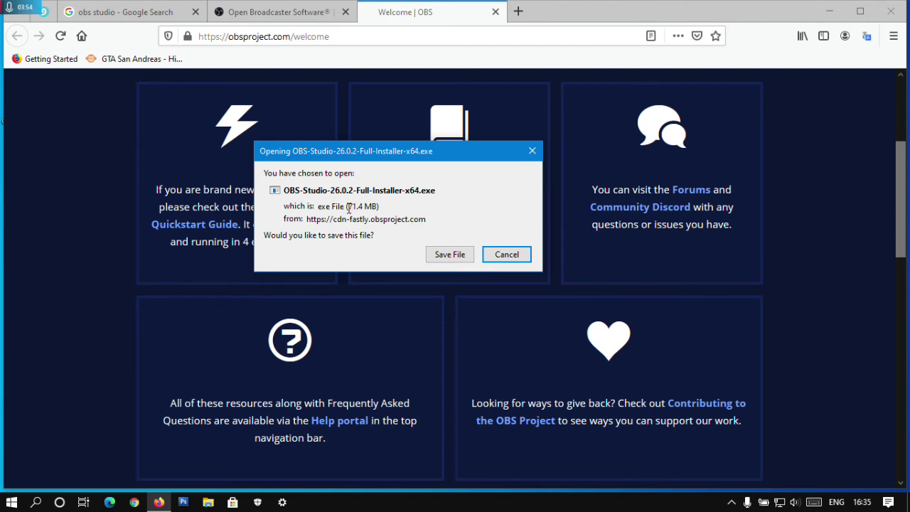
triple_click(353, 206)
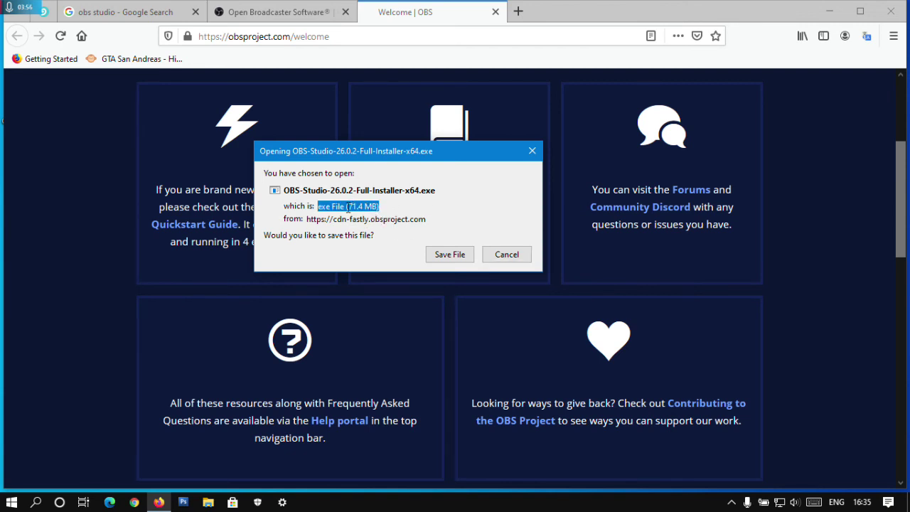
click(518, 254)
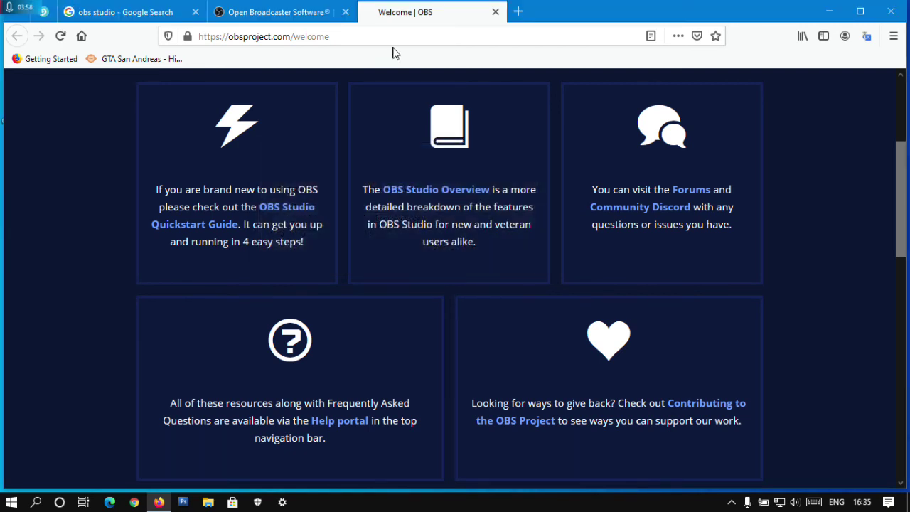
Step: Close the open search and OBS website tabs, quit Firefox, and refresh the desktop
click(195, 12)
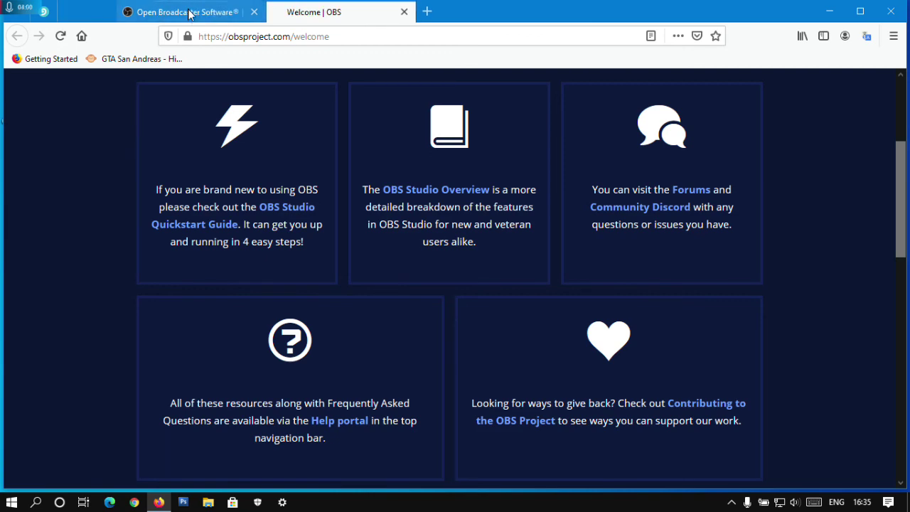
middle_click(157, 14)
key(ctrl+w)
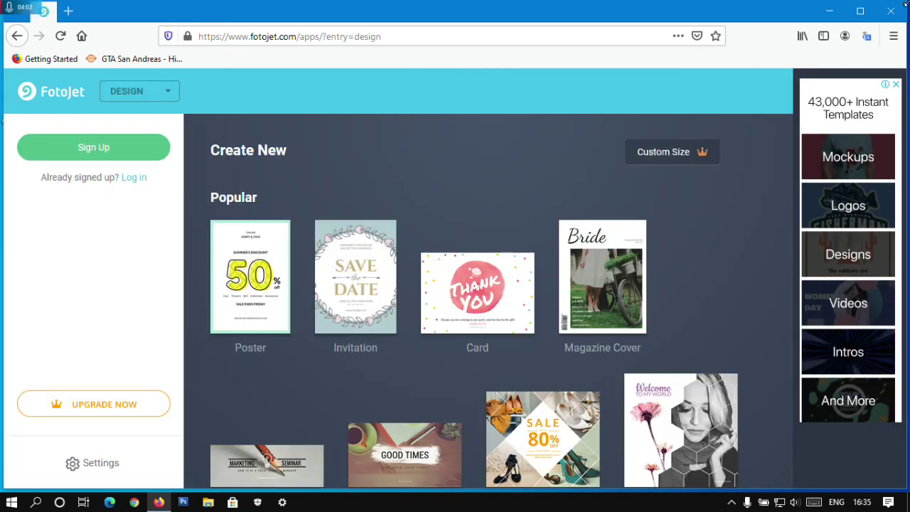
click(887, 10)
right_click(457, 57)
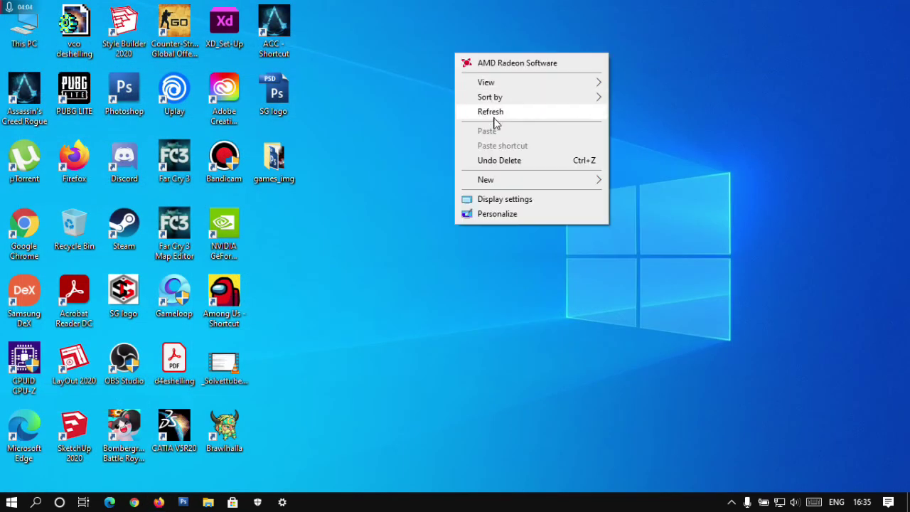
click(494, 116)
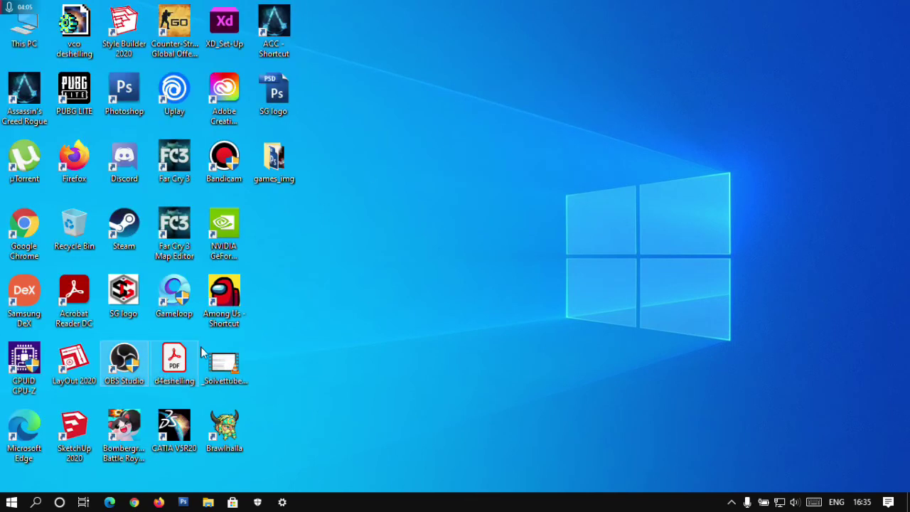
Step: Launch OBS Studio from the desktop and allow it to make changes to the device
click(145, 380)
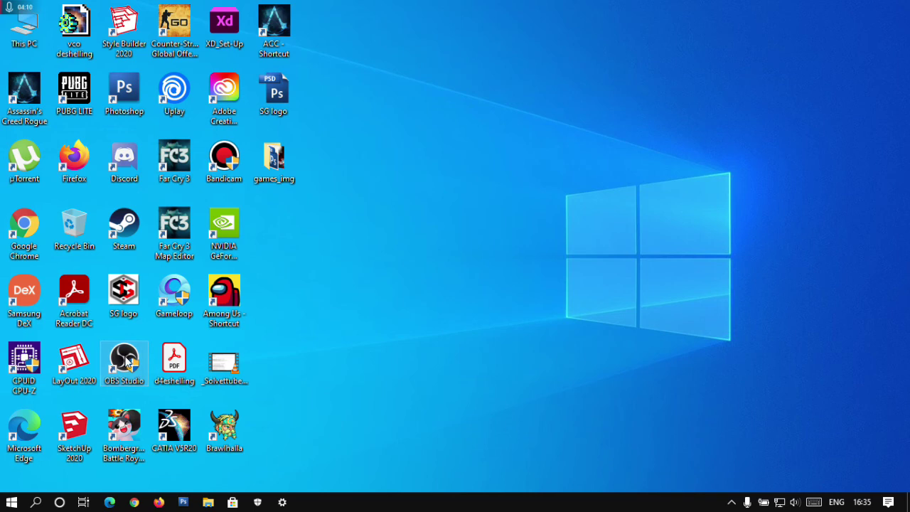
double_click(127, 361)
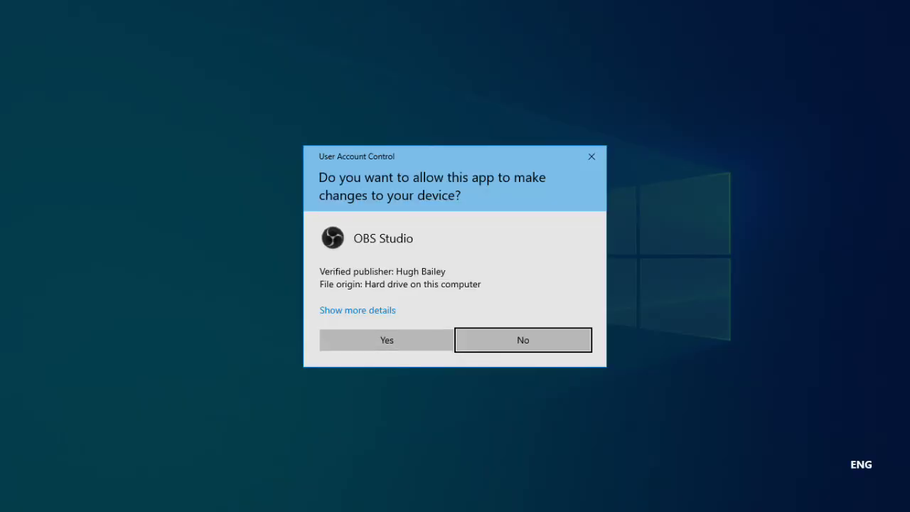
click(387, 340)
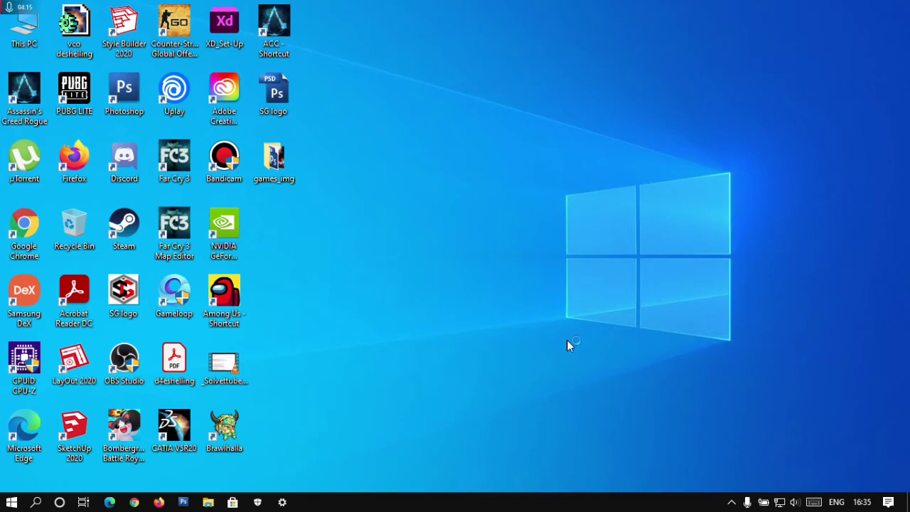
right_click(519, 152)
click(545, 212)
right_click(410, 91)
click(443, 143)
right_click(437, 83)
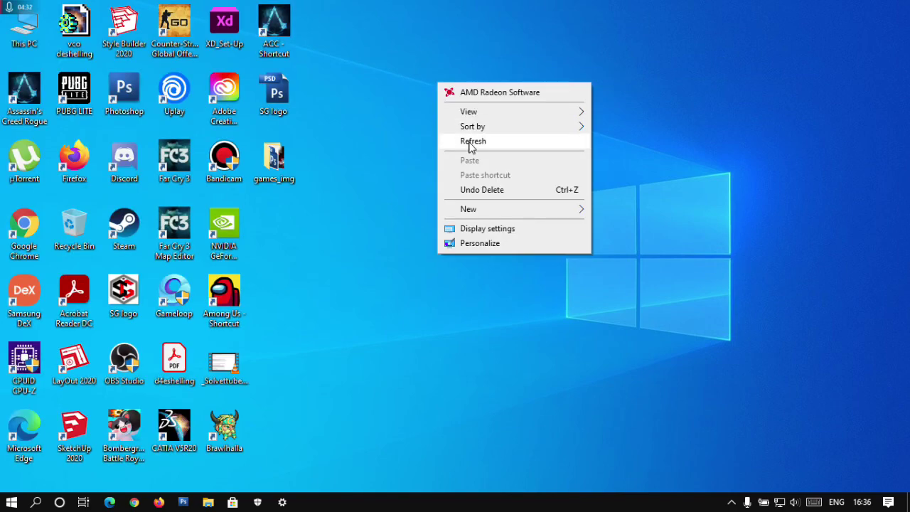
click(473, 141)
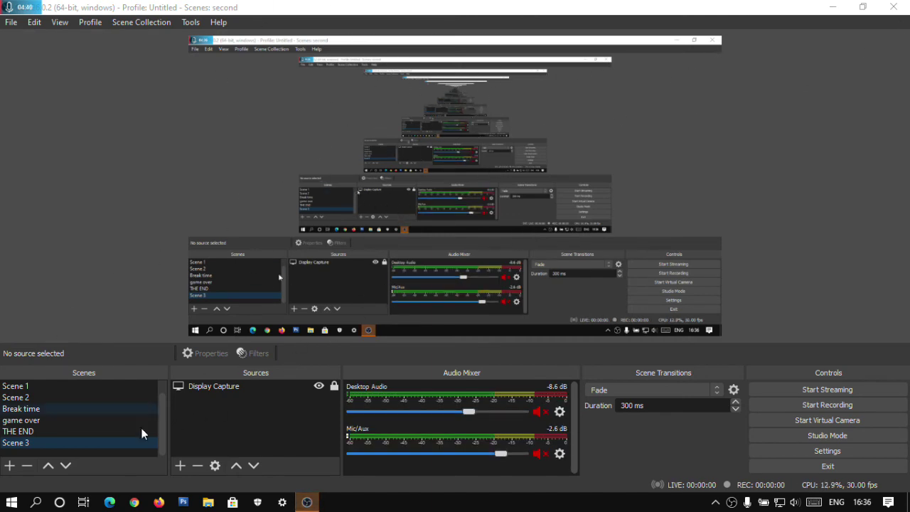
Step: Add a new scene named "Scene 4"
click(10, 465)
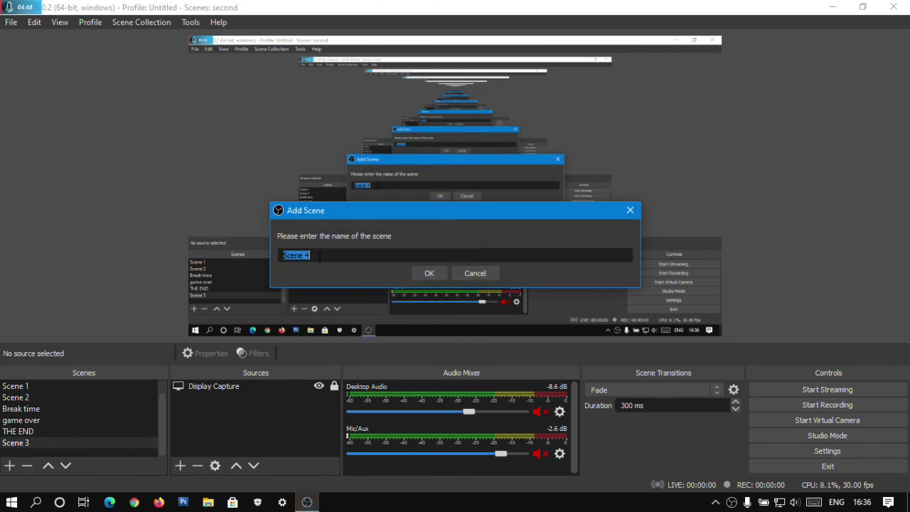
click(352, 254)
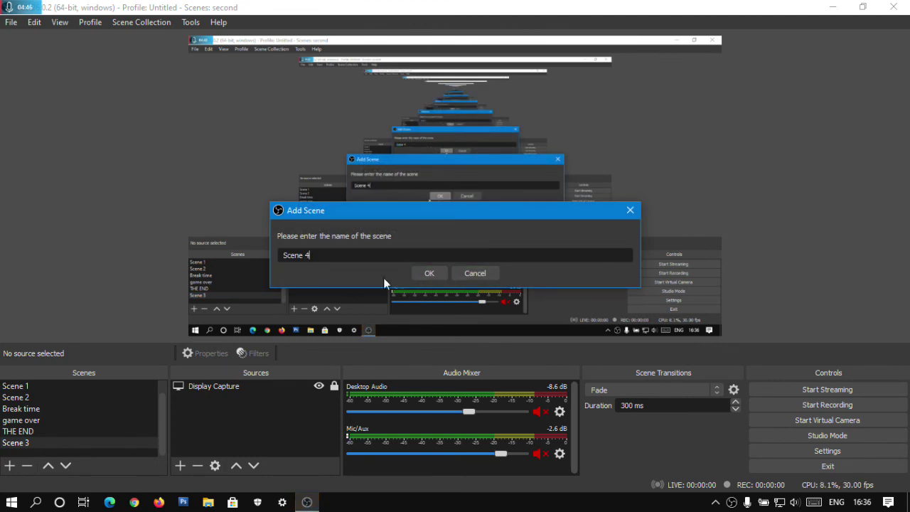
click(421, 273)
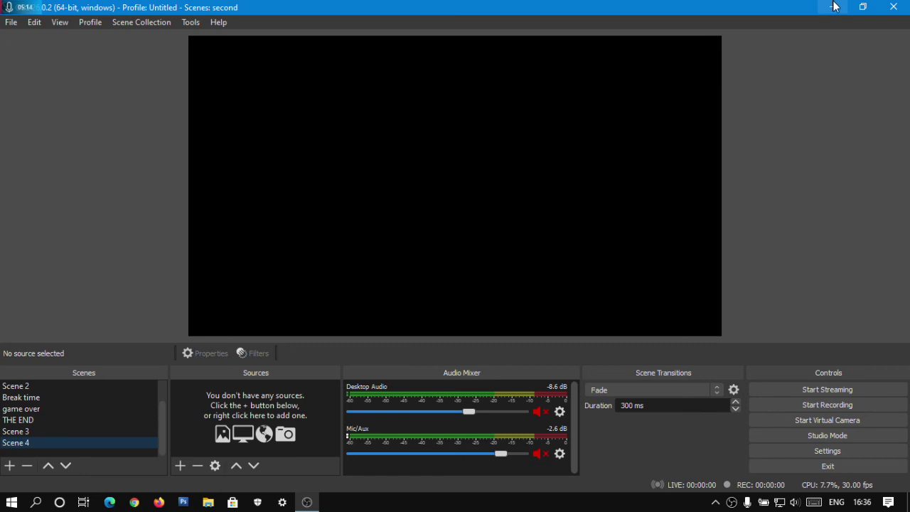
Step: Create a new Display Capture source named "Display Capture 2" in Scene 4
click(180, 465)
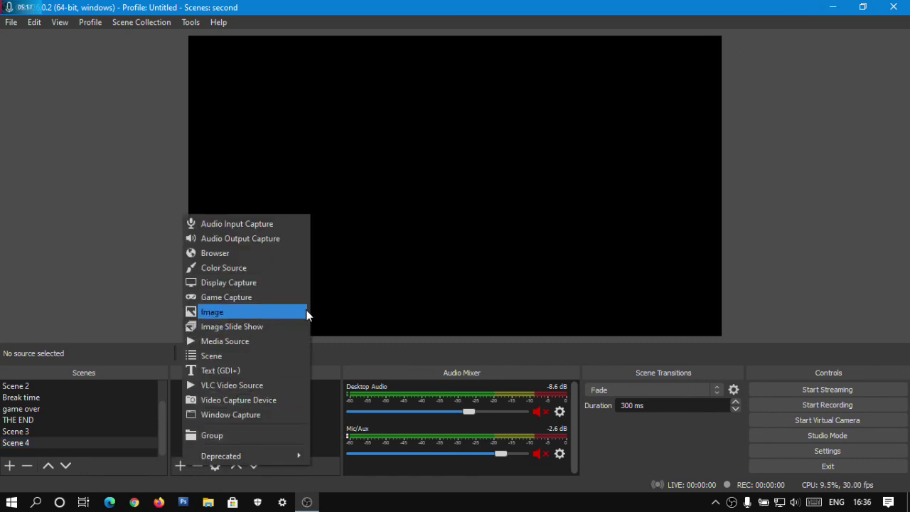
click(213, 282)
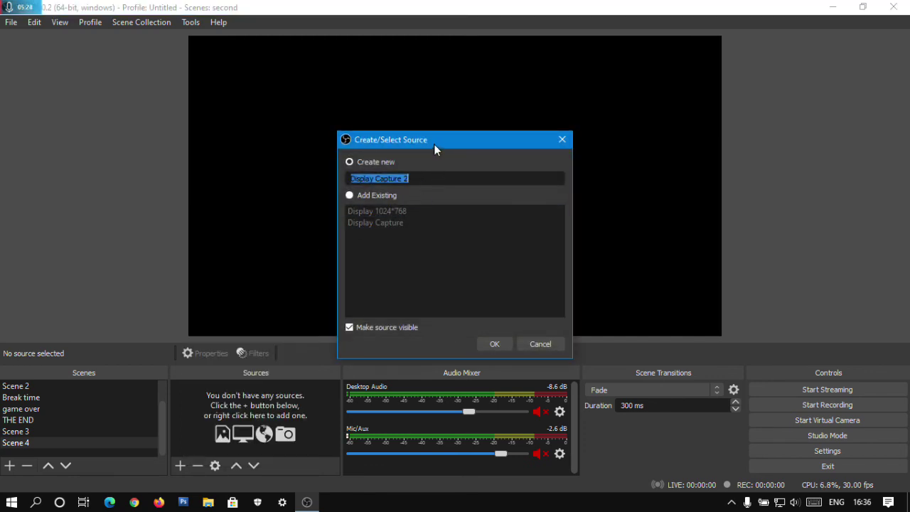
drag(433, 144, 312, 131)
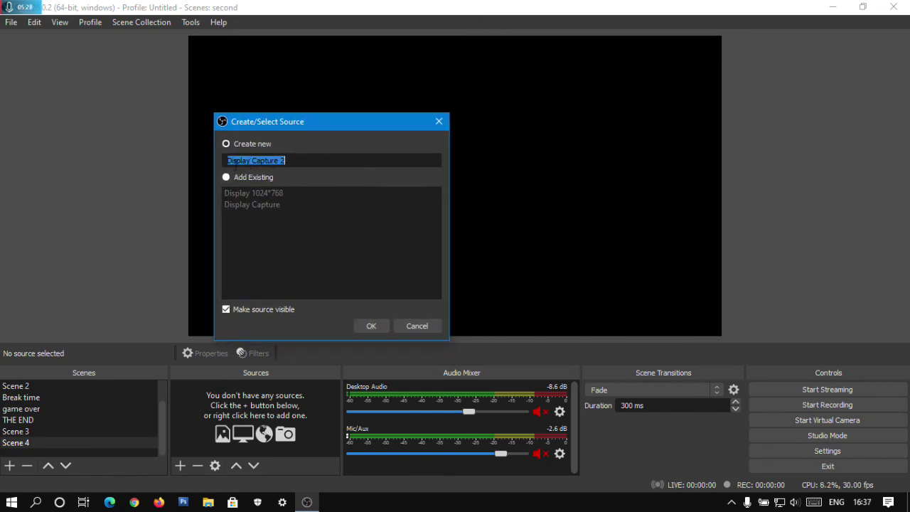
click(372, 328)
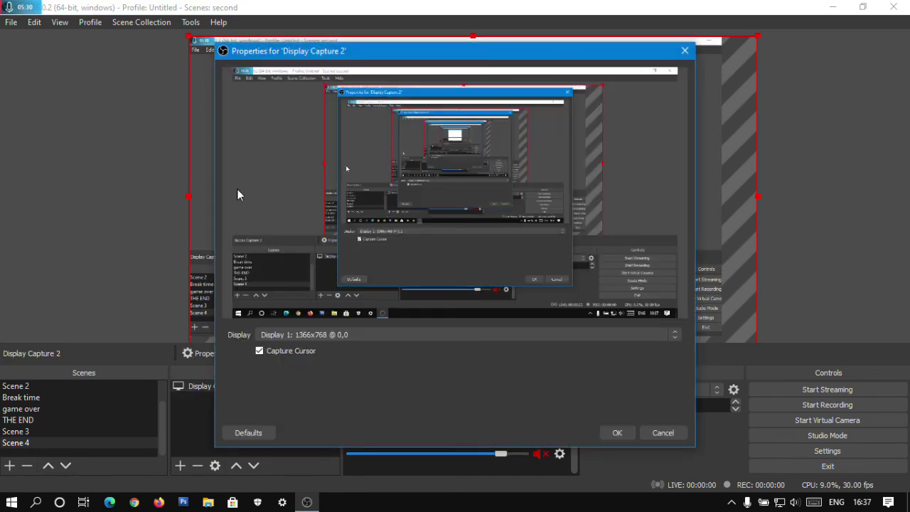
Step: Keep "Display 1: 1366x768 @ 0,0" as the captured display, leave Capture Cursor enabled, and accept the source properties
click(362, 334)
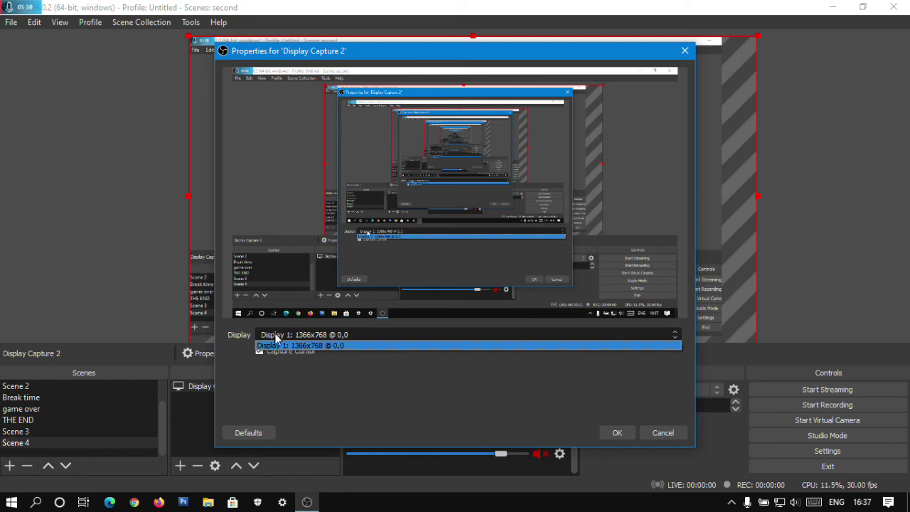
click(349, 339)
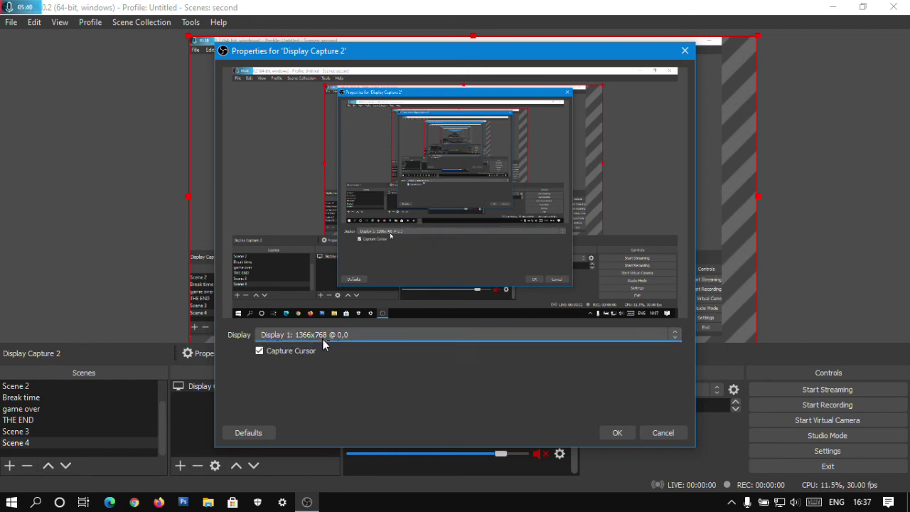
click(322, 338)
click(325, 346)
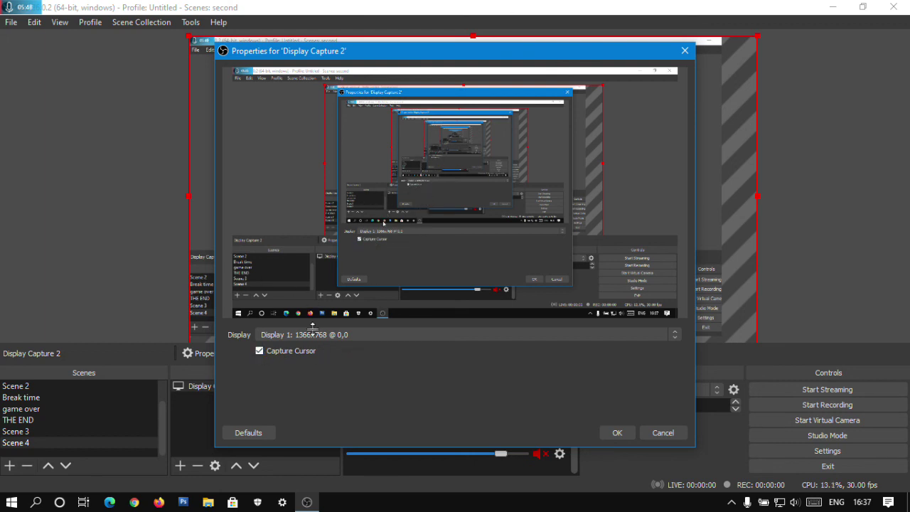
click(259, 351)
click(258, 350)
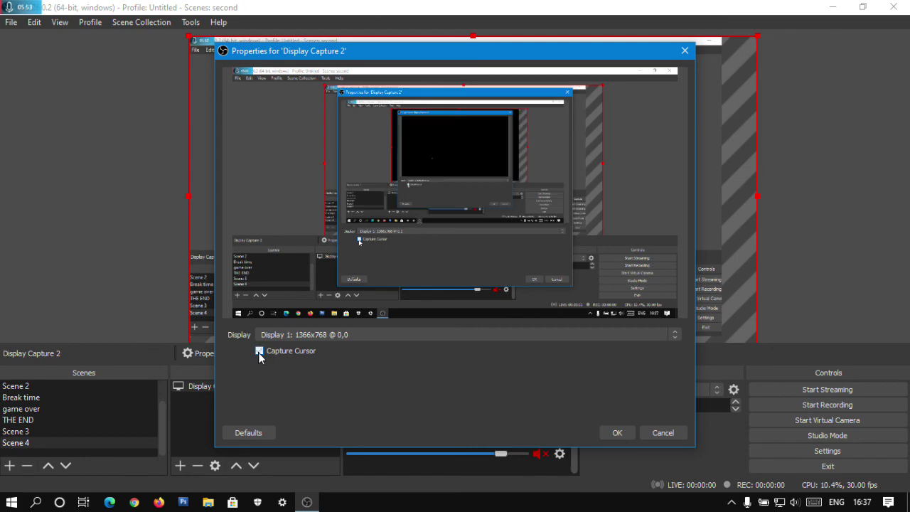
click(621, 433)
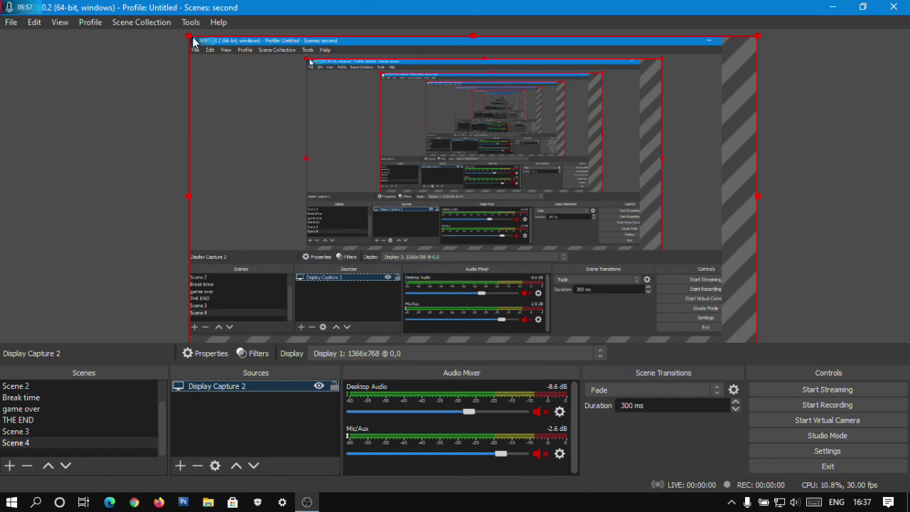
Step: Try out scaling the display capture to about half size and moving it around the preview canvas
drag(188, 36, 479, 199)
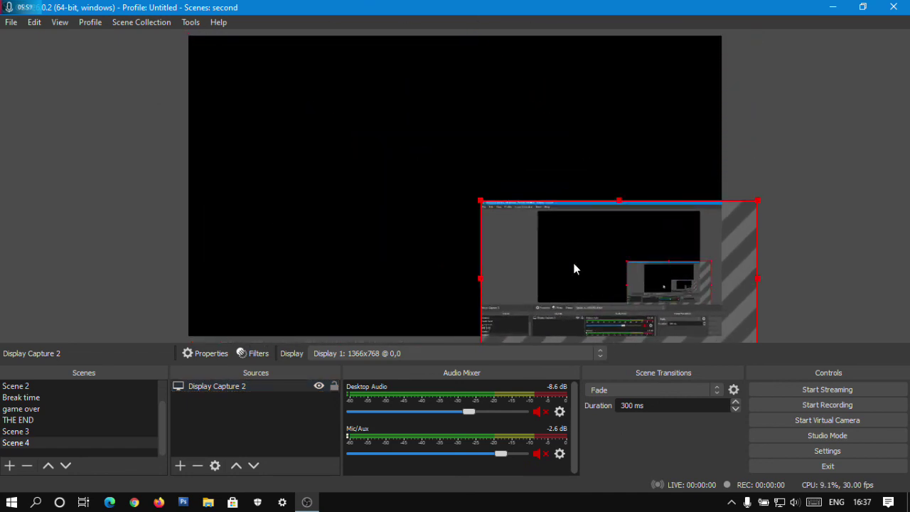
drag(574, 266, 426, 167)
drag(614, 270, 680, 298)
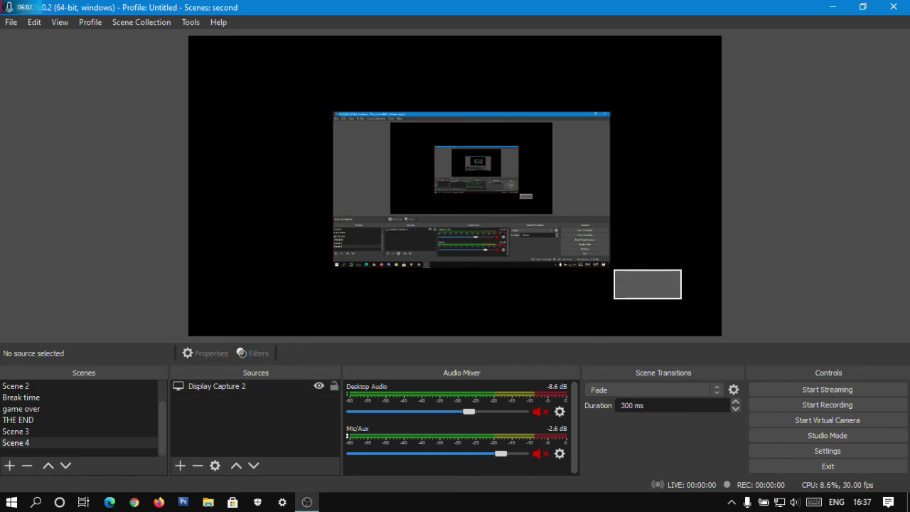
drag(582, 224, 504, 201)
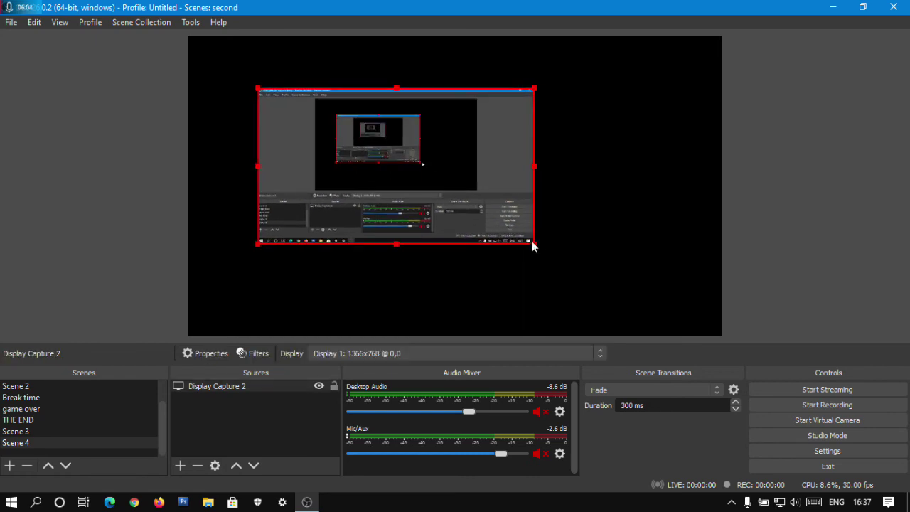
drag(534, 243, 591, 274)
drag(499, 193, 481, 173)
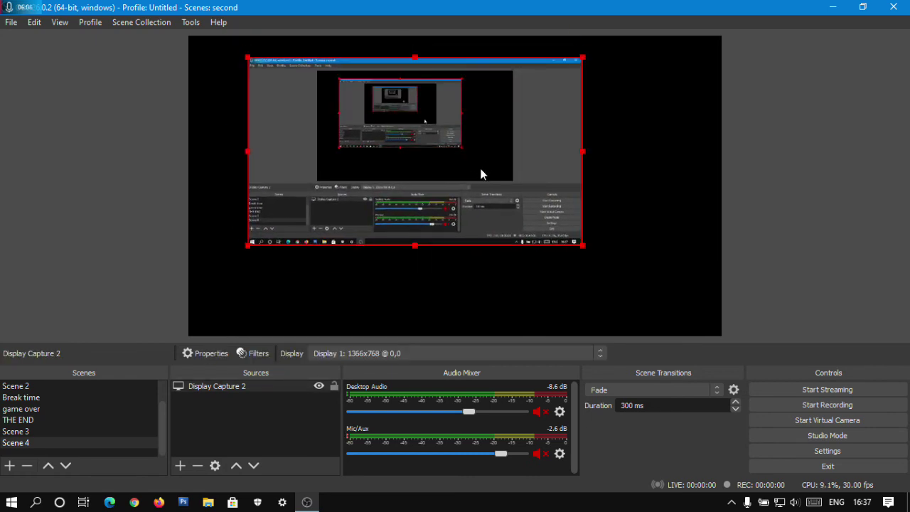
Step: Reposition the display capture and stretch its opposite corners until it fills the whole preview canvas
ctrl+click(280, 73)
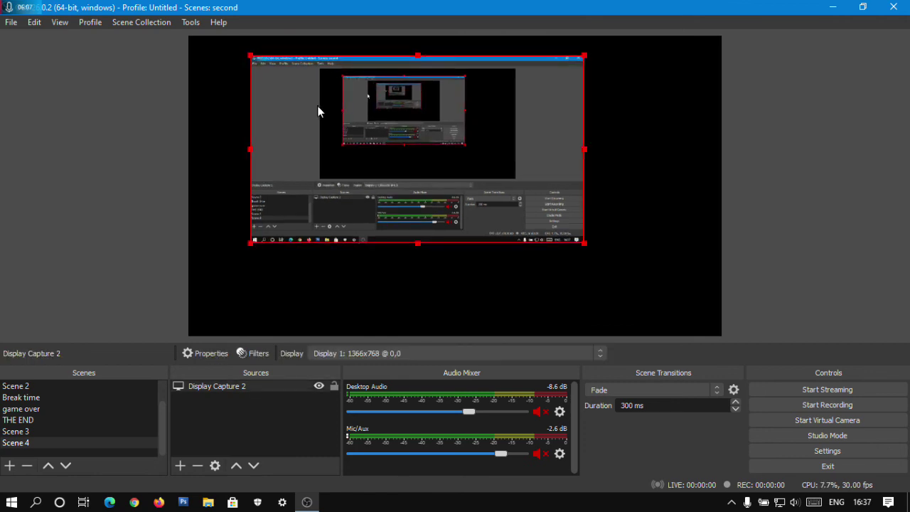
drag(317, 109, 305, 130)
drag(250, 100, 299, 113)
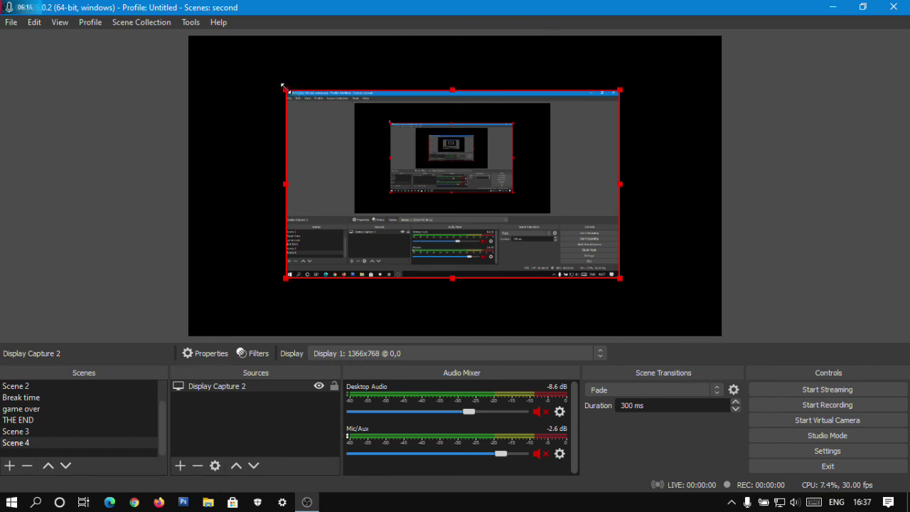
drag(283, 86, 186, 32)
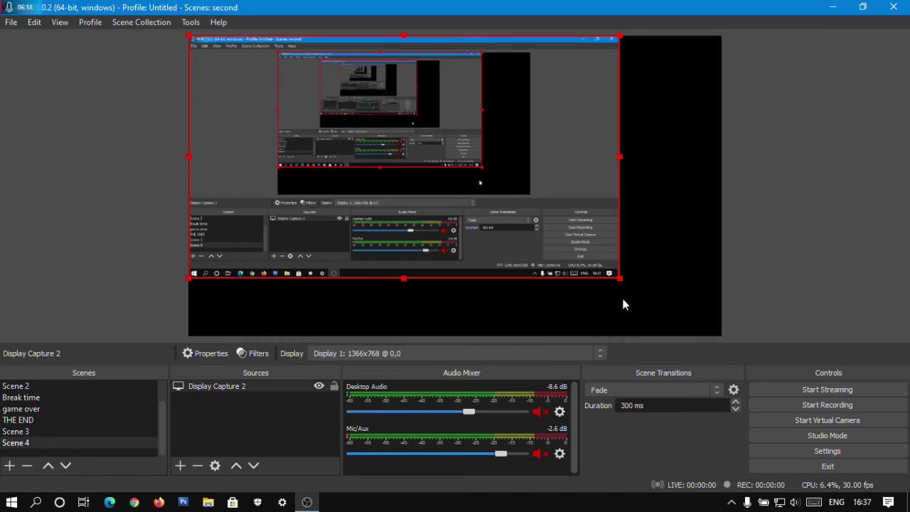
drag(621, 278, 718, 320)
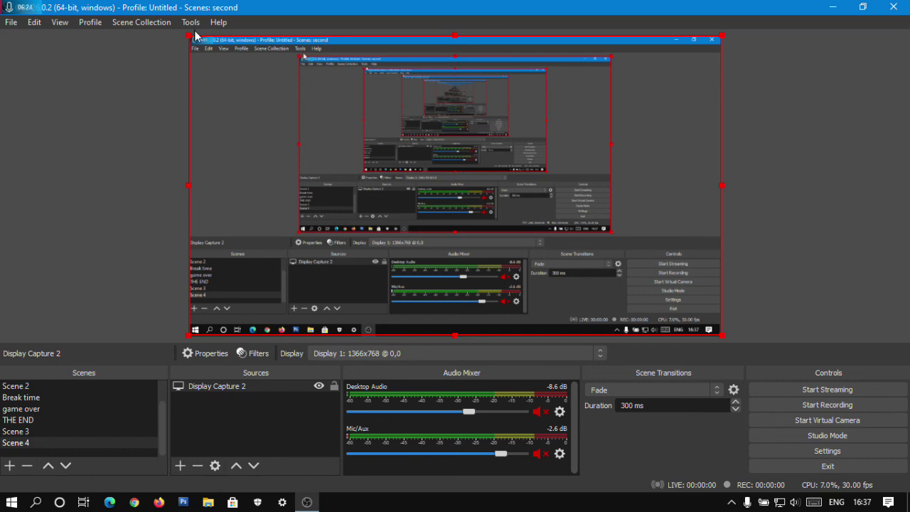
Step: Shrink the display capture to about three quarters of the canvas width, place it near the centre, and lock the source
drag(196, 35, 308, 97)
drag(536, 228, 477, 200)
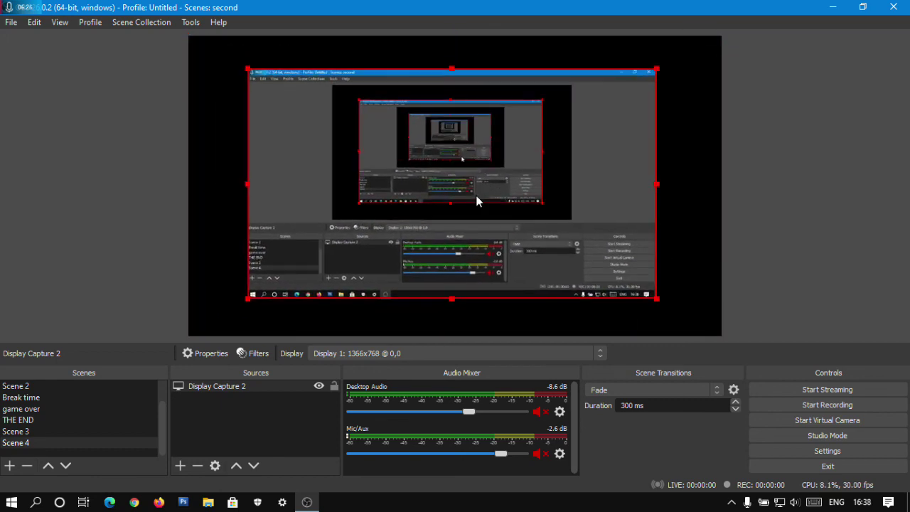
drag(398, 257, 449, 217)
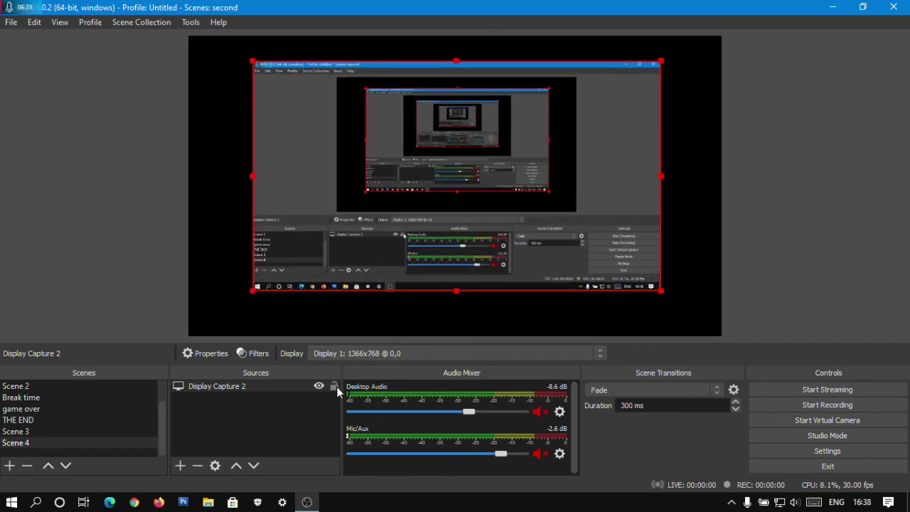
click(444, 306)
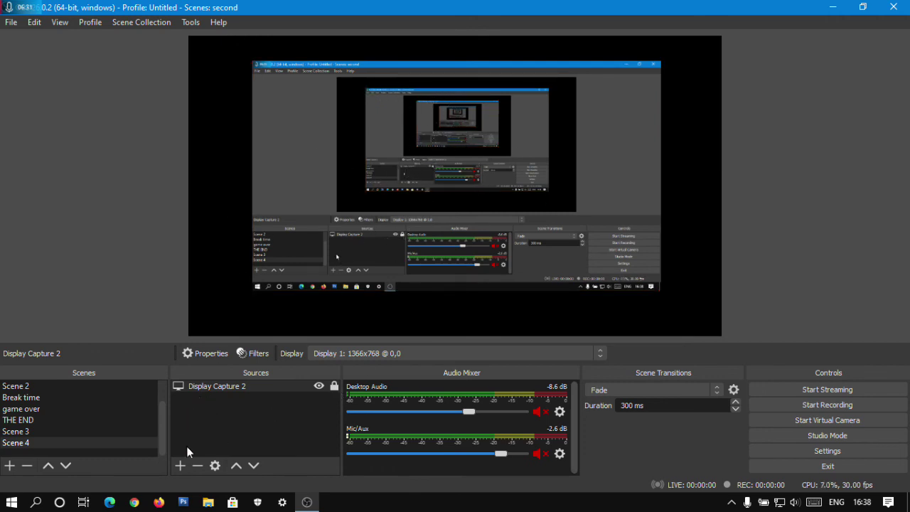
Step: Create a new Media Source named "Media Source" in Scene 4
click(180, 466)
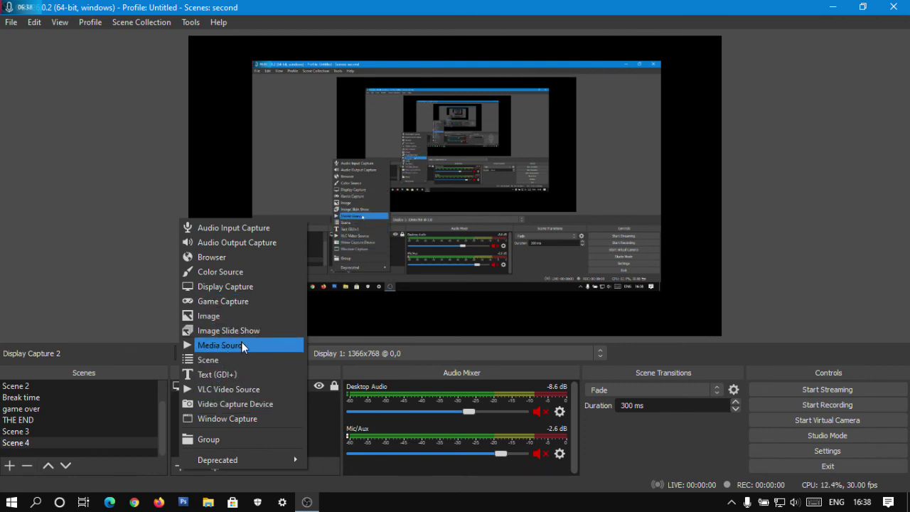
click(215, 346)
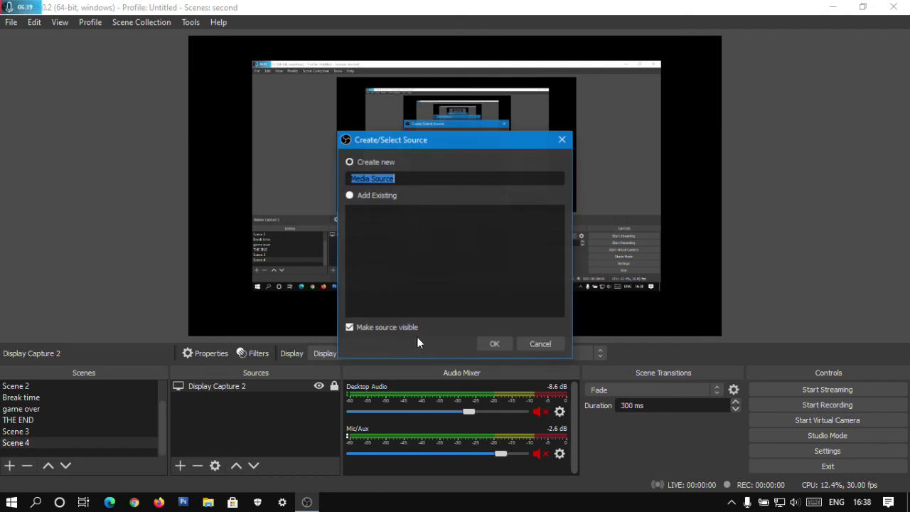
click(492, 343)
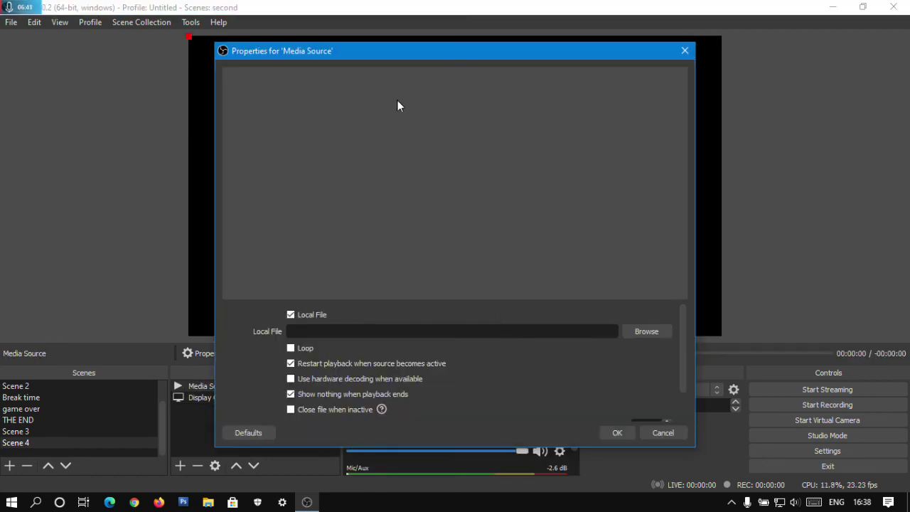
Step: Examine the media file types the Media Source accepts, and close its file browser and properties without choosing a file
click(636, 330)
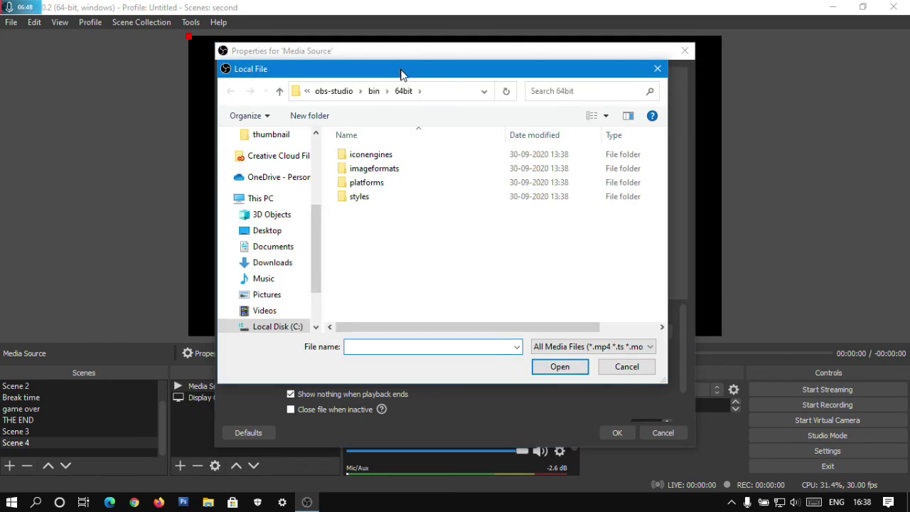
drag(400, 74, 294, 66)
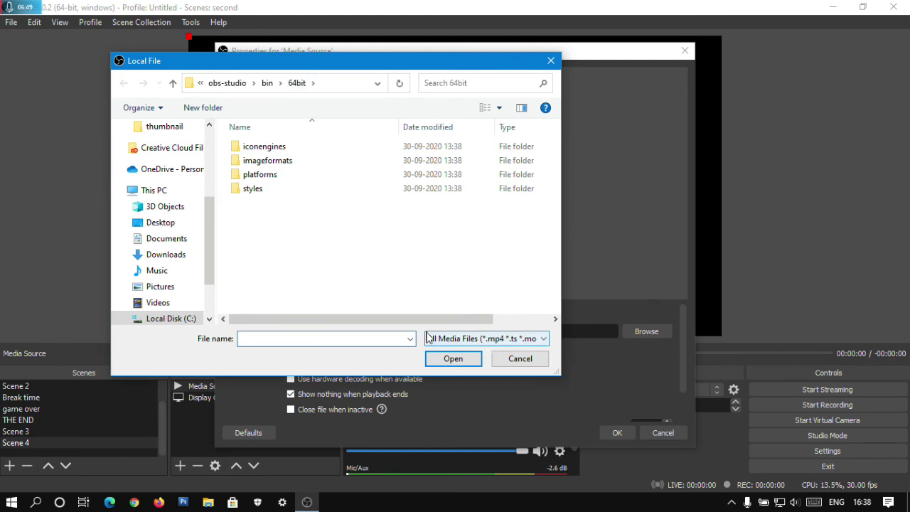
click(481, 338)
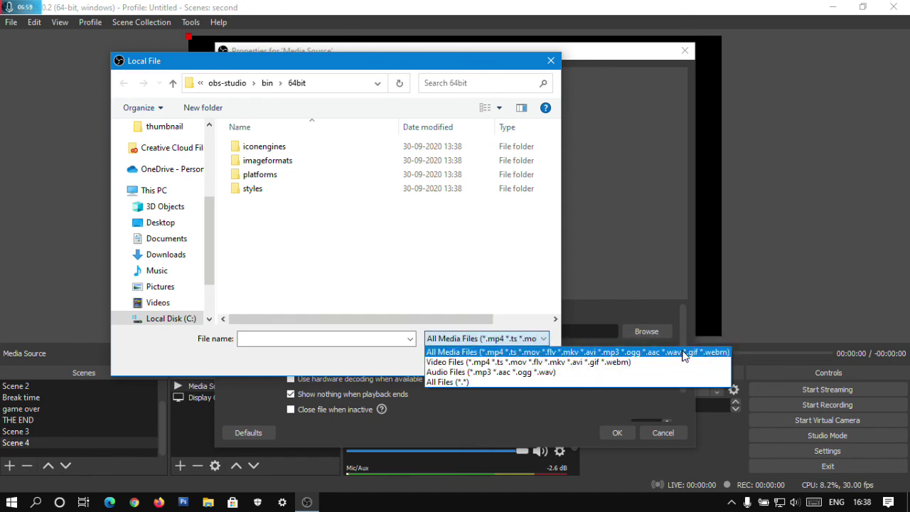
click(611, 328)
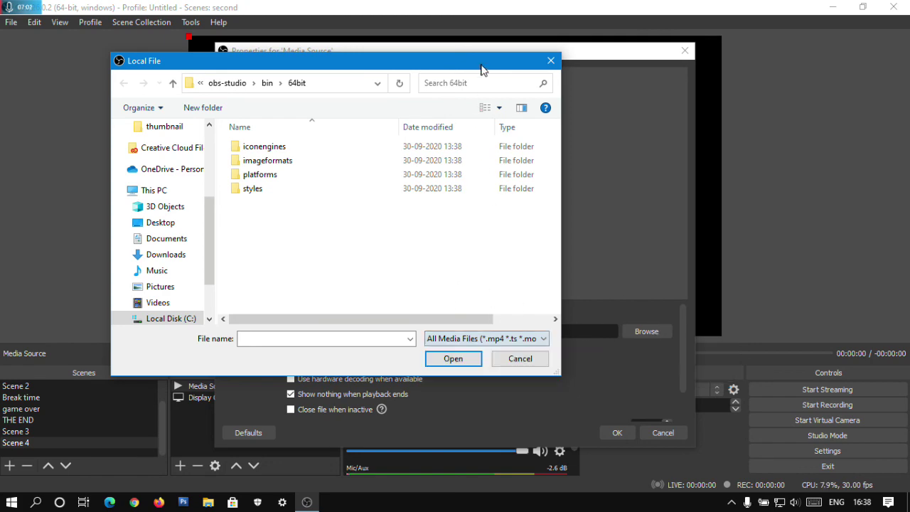
click(520, 358)
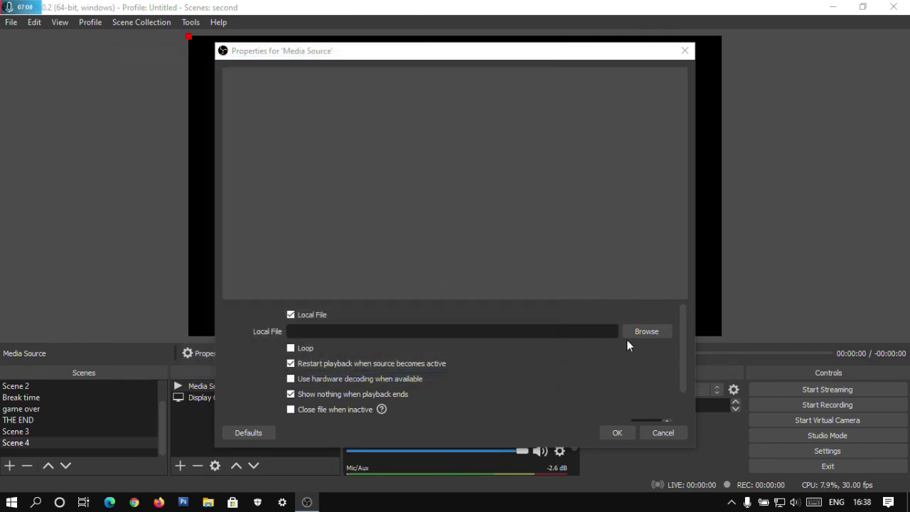
click(662, 433)
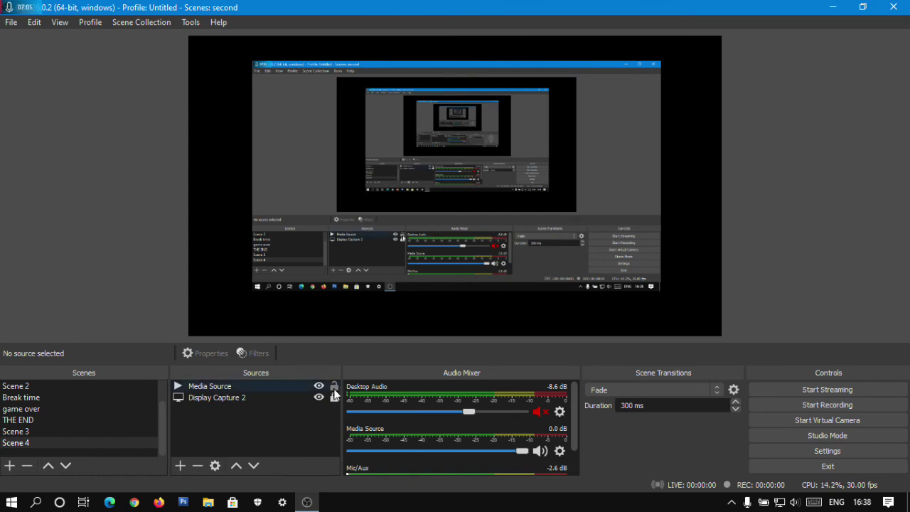
Step: Unlock Display Capture 2, reposition and resize it until it fills the whole preview canvas, and lock it again
click(266, 397)
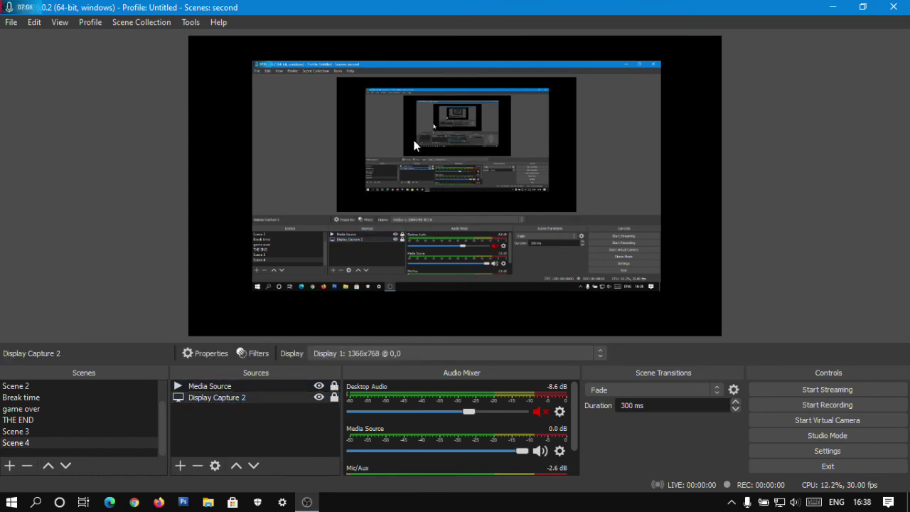
click(334, 397)
mouse_move(295, 193)
mouse_down()
mouse_move(368, 197)
mouse_move(306, 201)
mouse_up()
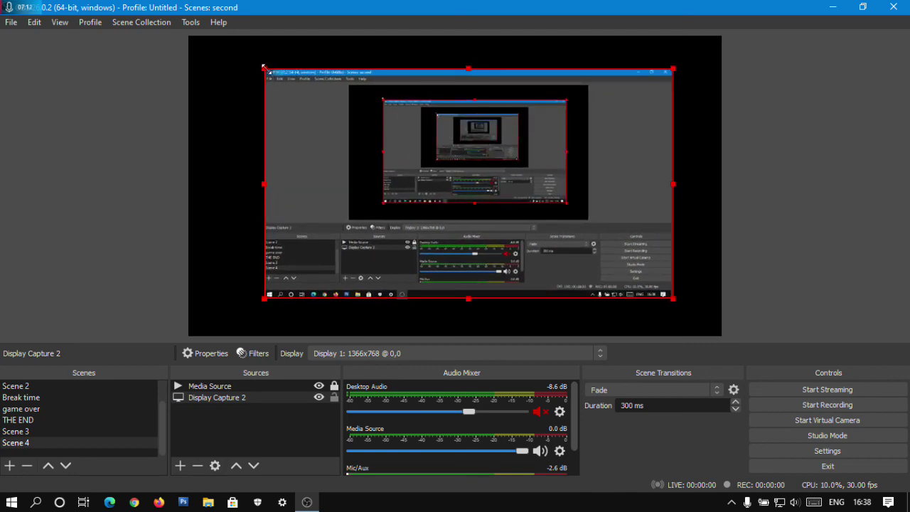
drag(263, 68, 281, 73)
mouse_move(414, 157)
mouse_down()
mouse_move(311, 159)
mouse_move(376, 171)
mouse_move(382, 145)
mouse_move(394, 169)
mouse_move(400, 154)
mouse_move(431, 185)
mouse_move(345, 152)
mouse_move(412, 175)
mouse_up()
drag(581, 257, 721, 336)
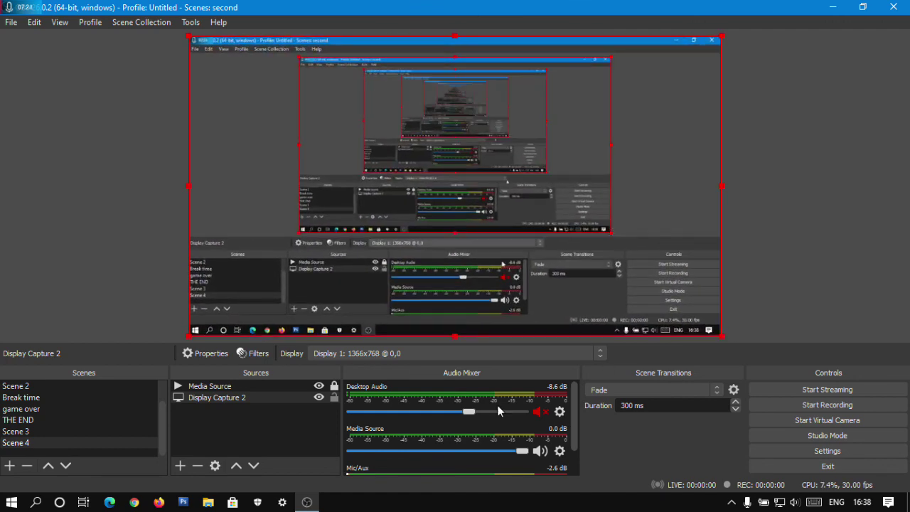
click(334, 397)
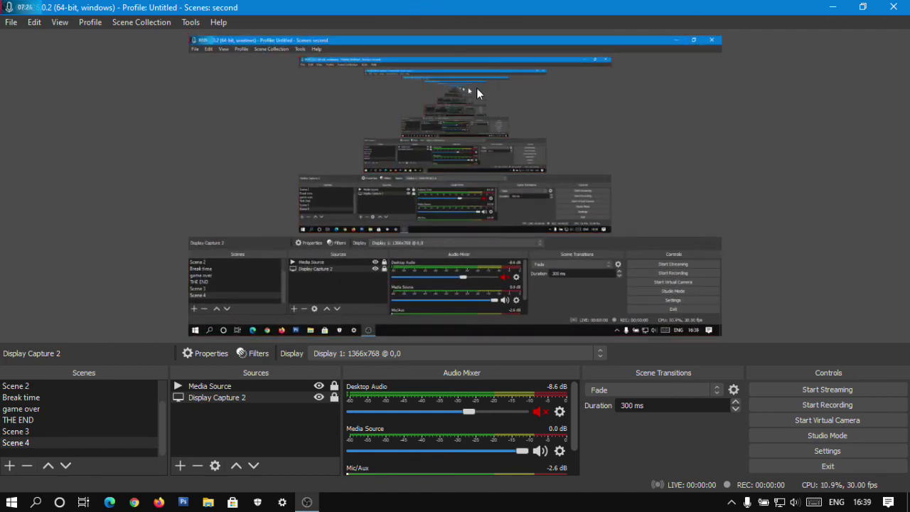
Step: Move Display Capture 2 above Media Source in the source order and unlock both sources
click(213, 397)
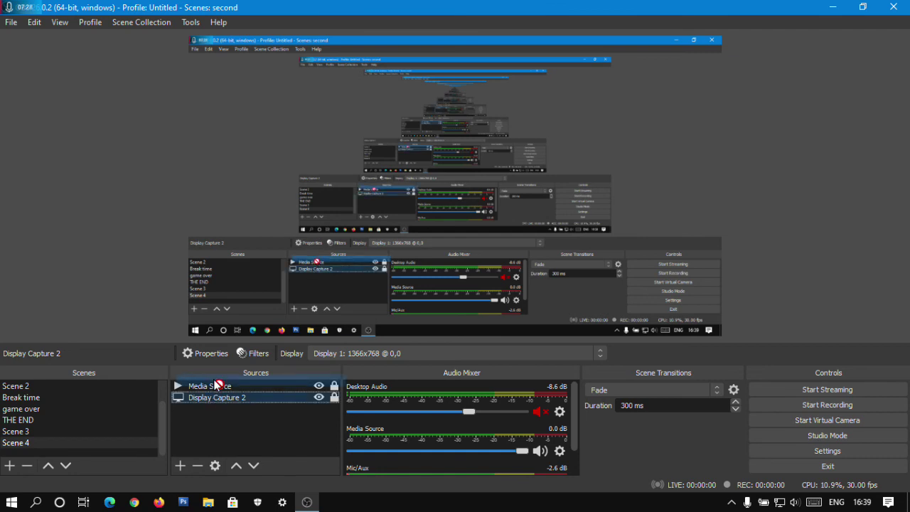
drag(219, 389, 240, 383)
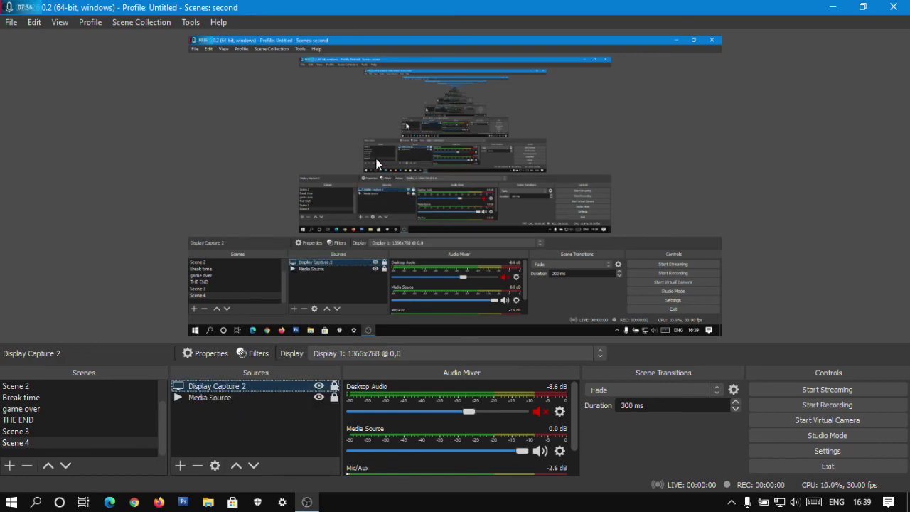
click(335, 401)
Step: Shrink the display capture to about four fifths of the canvas width and centre it on the preview
click(227, 48)
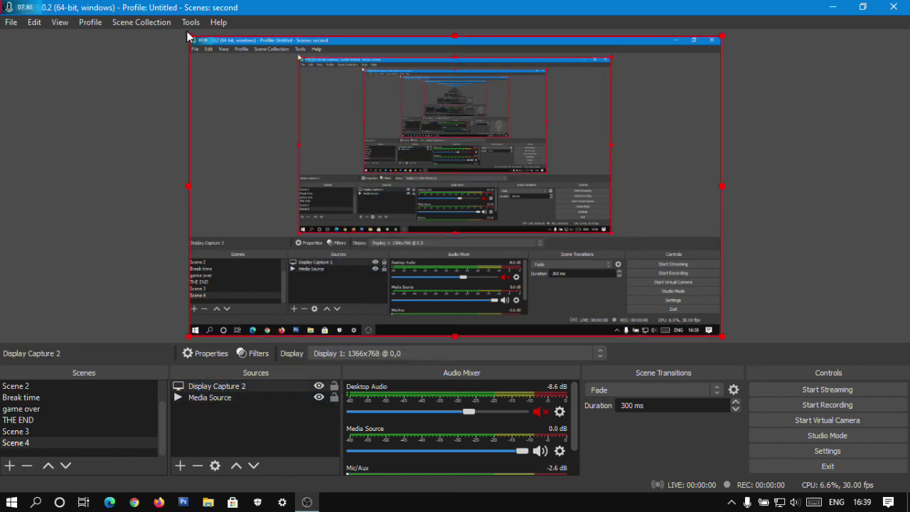
drag(189, 36, 284, 85)
drag(455, 156, 408, 132)
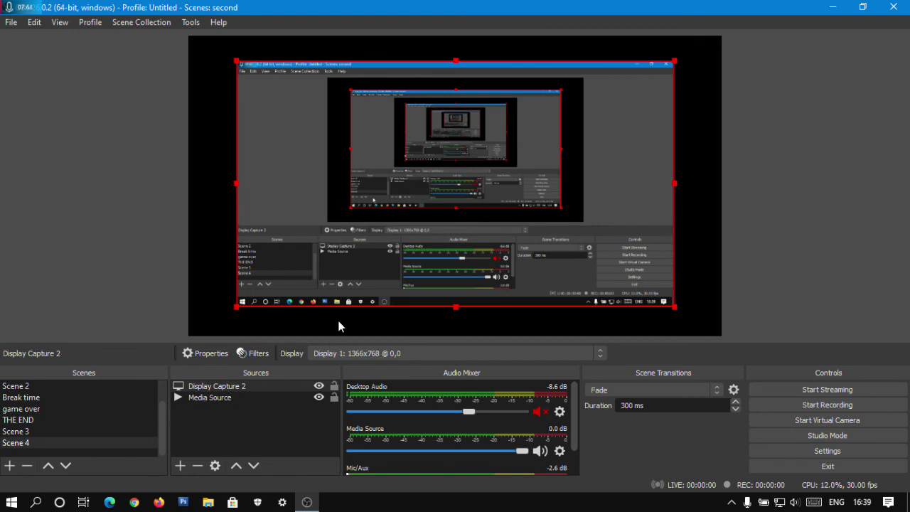
Step: Remove the Media Source from Scene 4 while keeping Display Capture 2
click(197, 466)
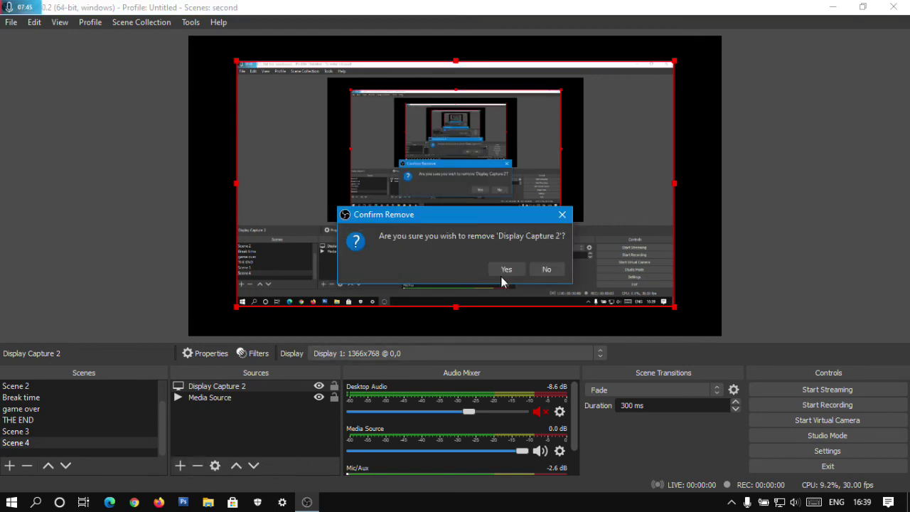
click(546, 268)
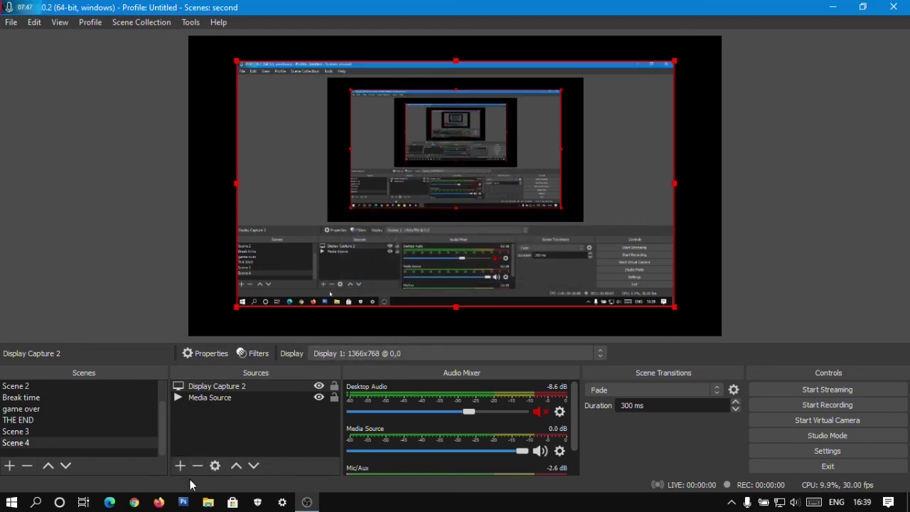
click(236, 398)
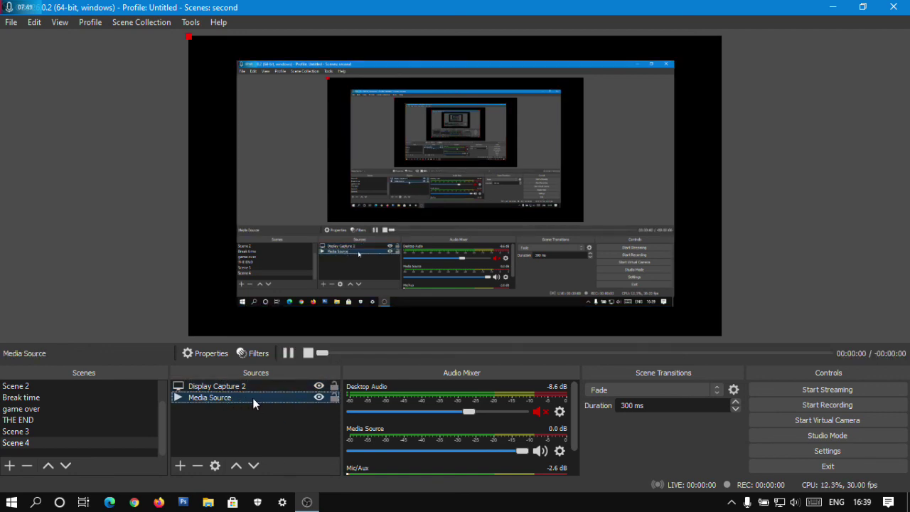
click(198, 465)
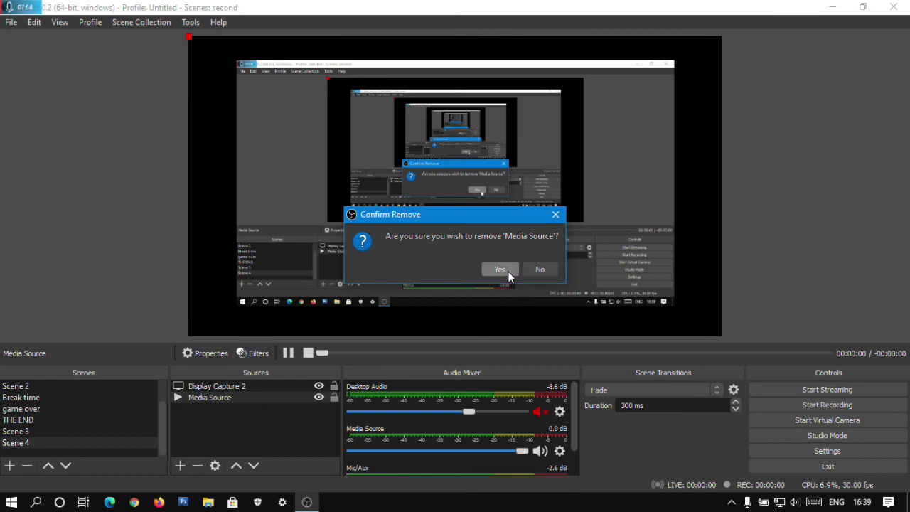
click(498, 269)
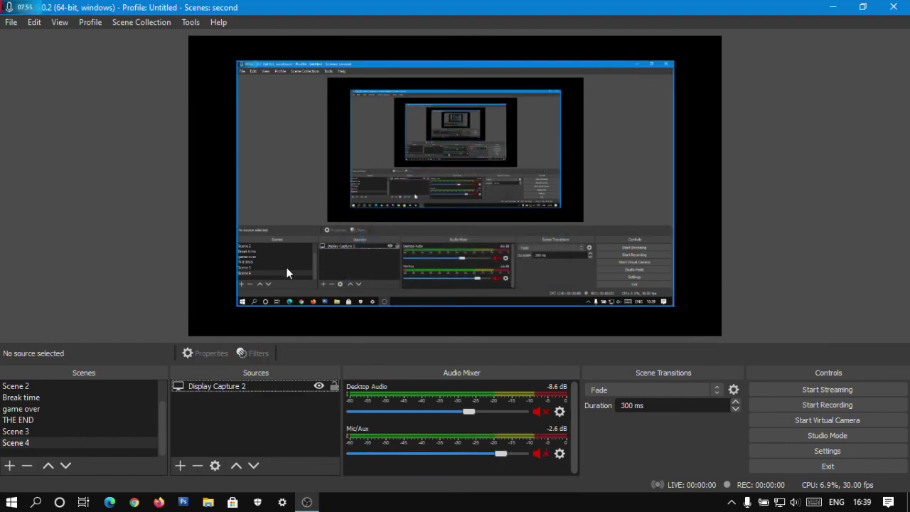
Step: Create a new Image source named "Image" in Scene 4
click(180, 467)
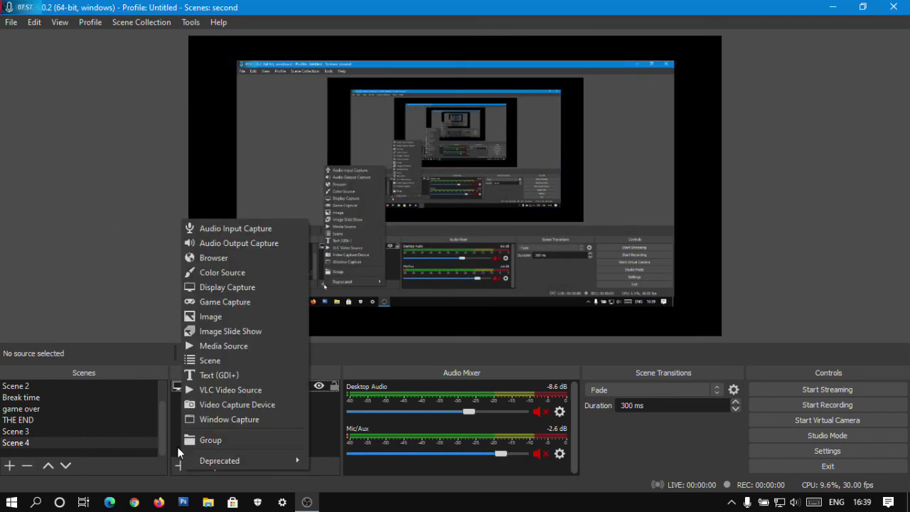
click(211, 318)
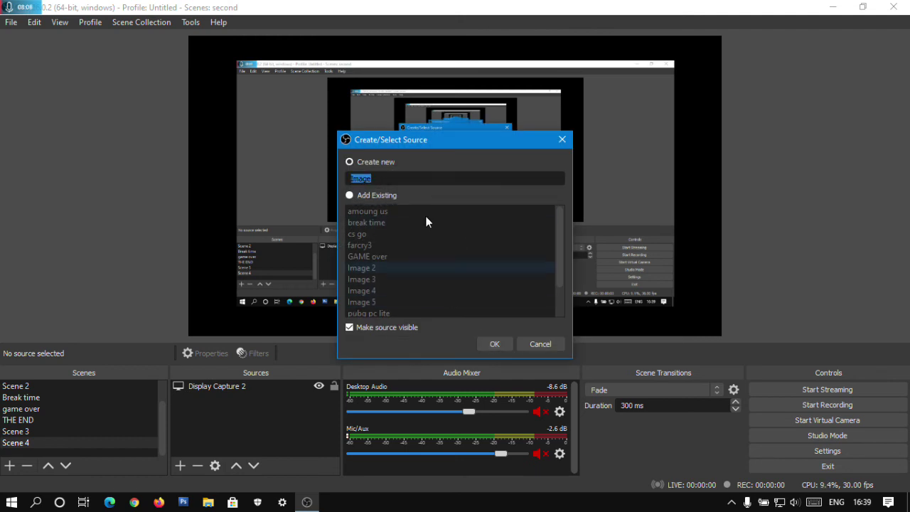
click(495, 343)
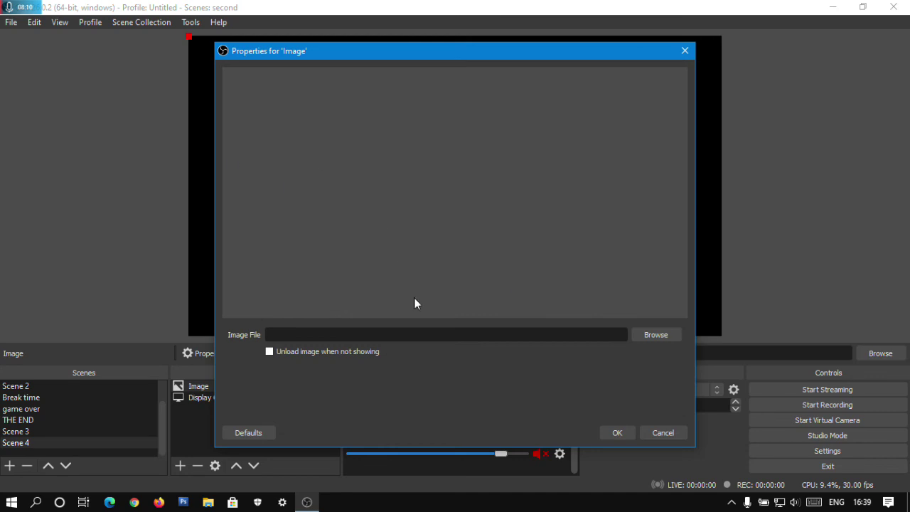
Step: Load the "ac rogue" picture from the Downloads folder into the Image source and apply its properties
click(651, 338)
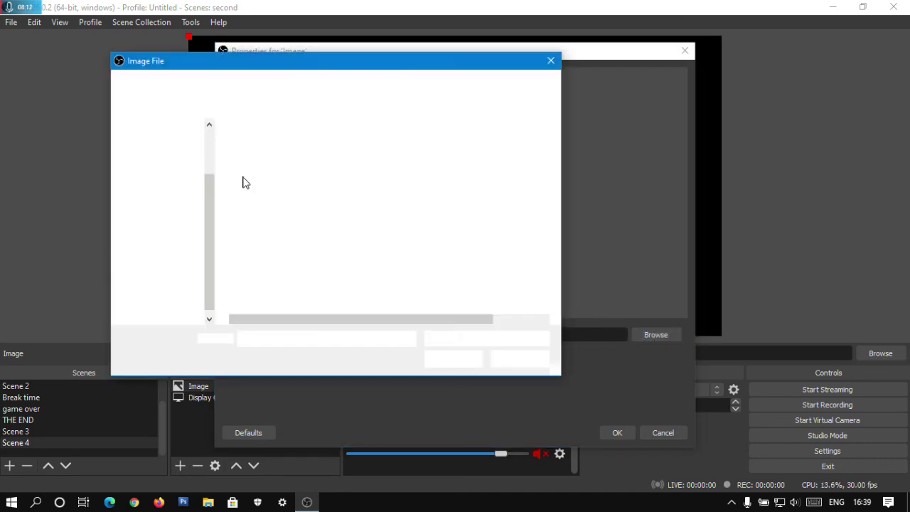
click(170, 256)
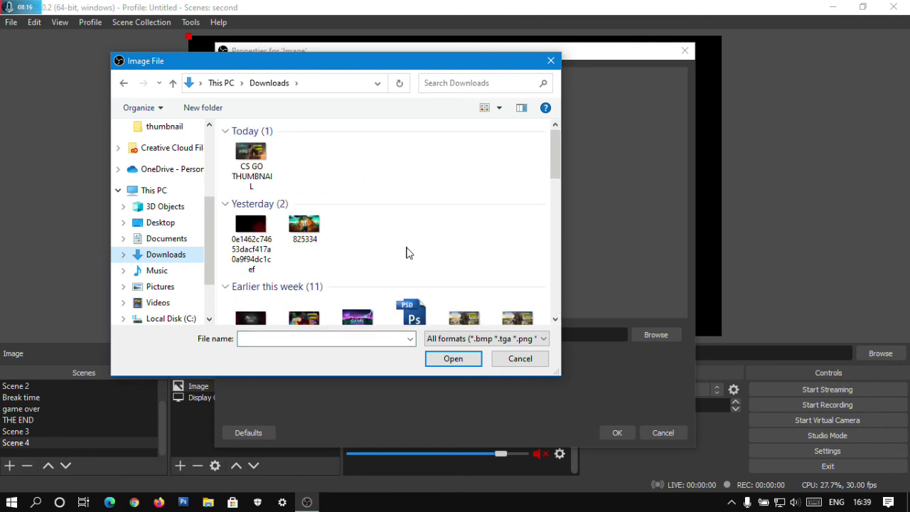
scroll(403, 254, down, 2)
scroll(401, 258, down, 3)
scroll(365, 209, up, 2)
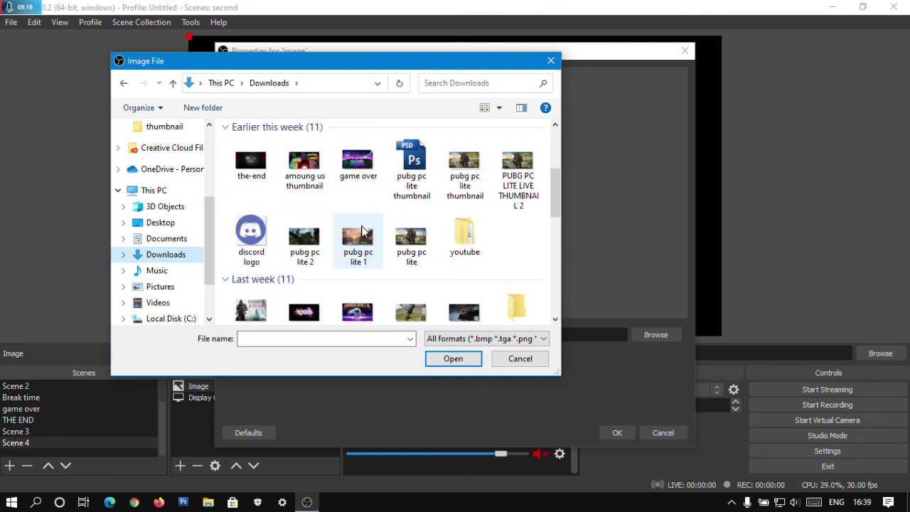
scroll(423, 265, down, 4)
scroll(284, 187, up, 4)
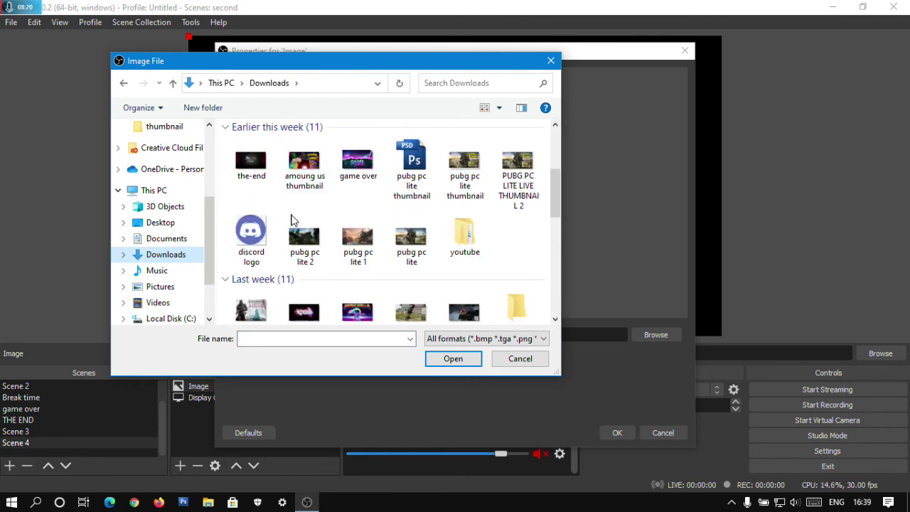
scroll(320, 258, down, 3)
click(356, 202)
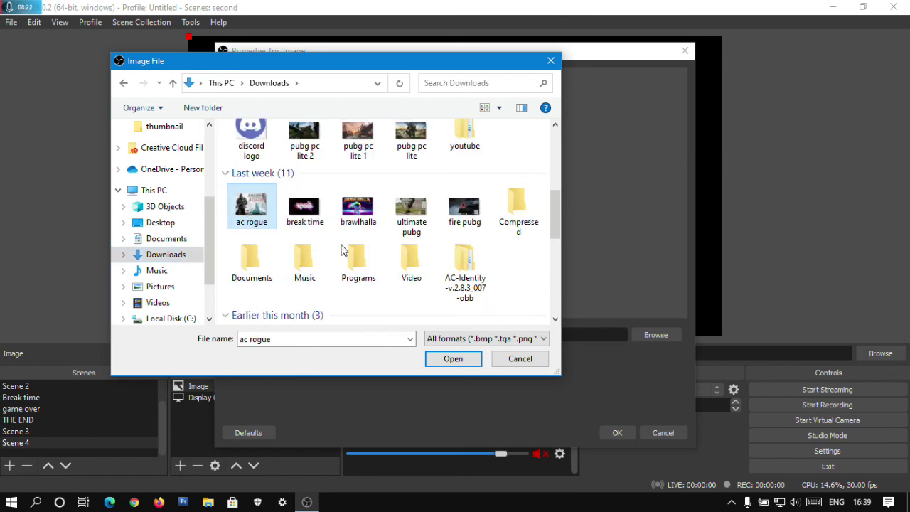
click(452, 359)
click(616, 432)
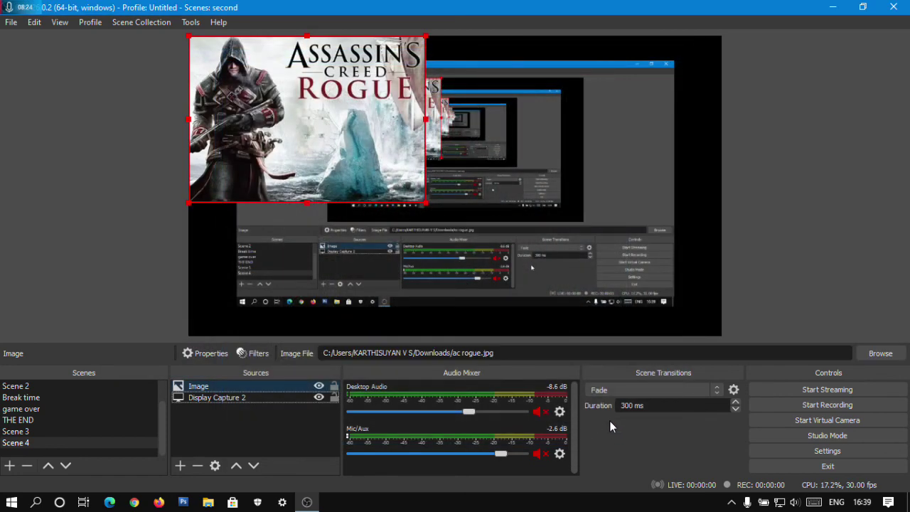
Step: Enlarge the image to cover the canvas as a background behind Display Capture 2, and lock both sources
drag(425, 203, 730, 292)
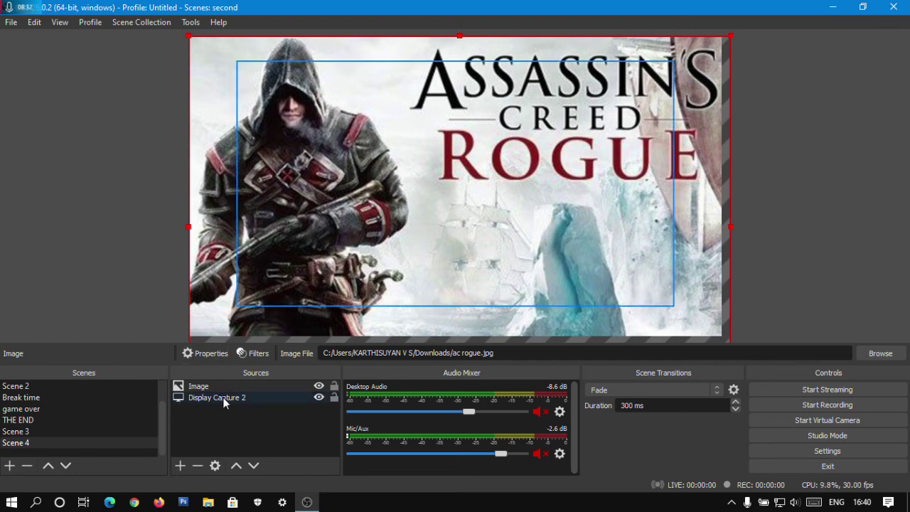
drag(225, 395, 227, 383)
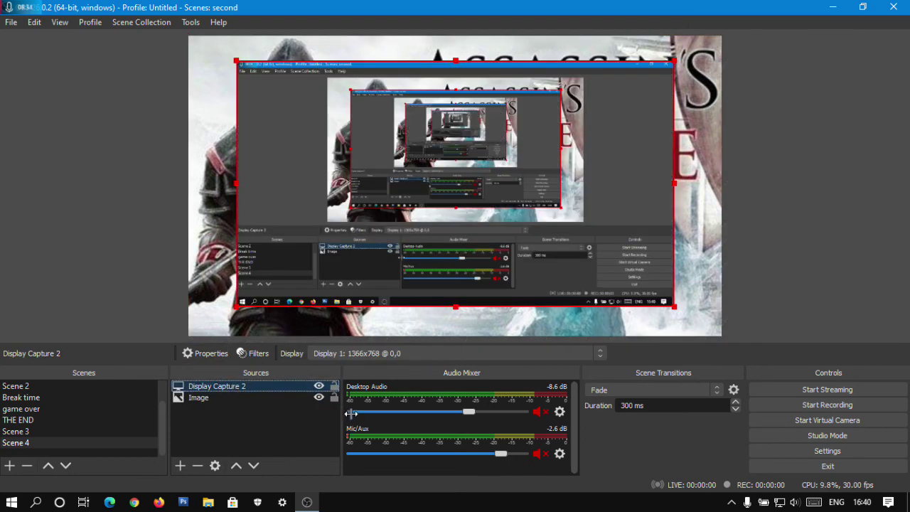
click(334, 398)
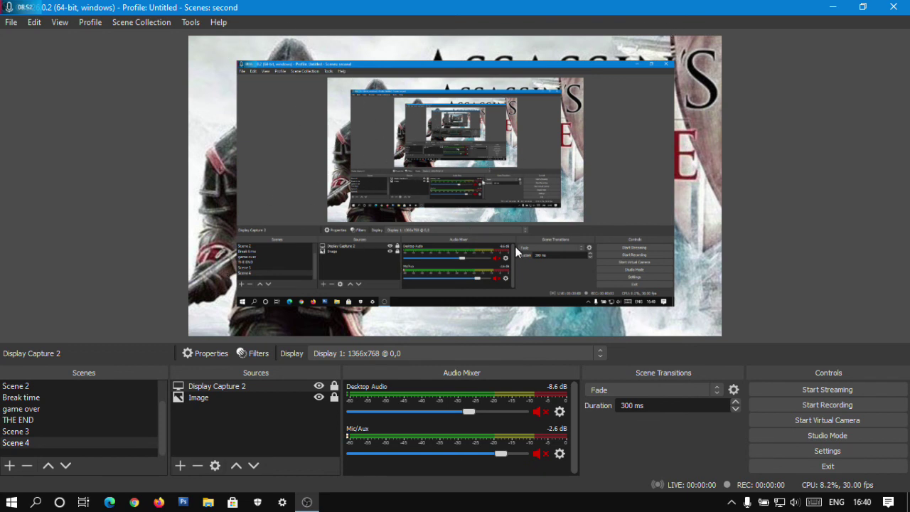
Step: Hide Display Capture 2 and show it again, and hide the Image source
click(318, 385)
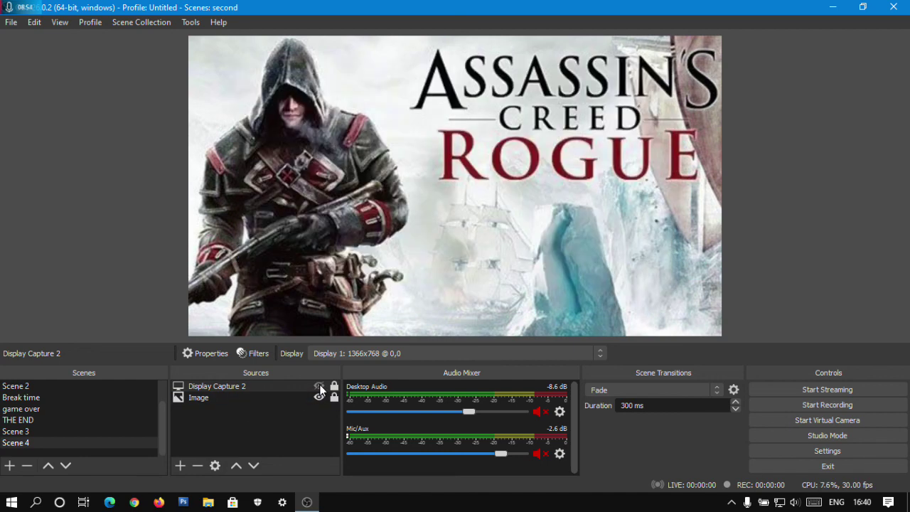
click(318, 386)
click(319, 397)
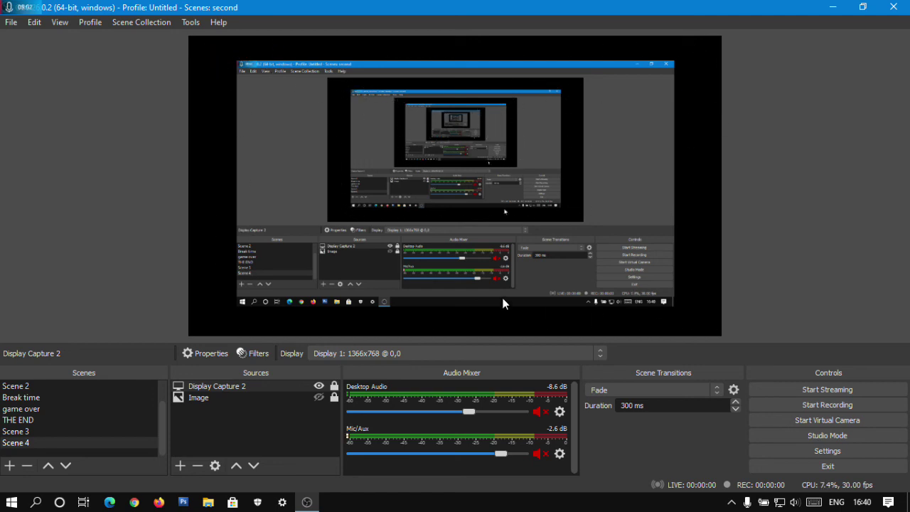
Step: Remove the Image source from Scene 4
click(324, 397)
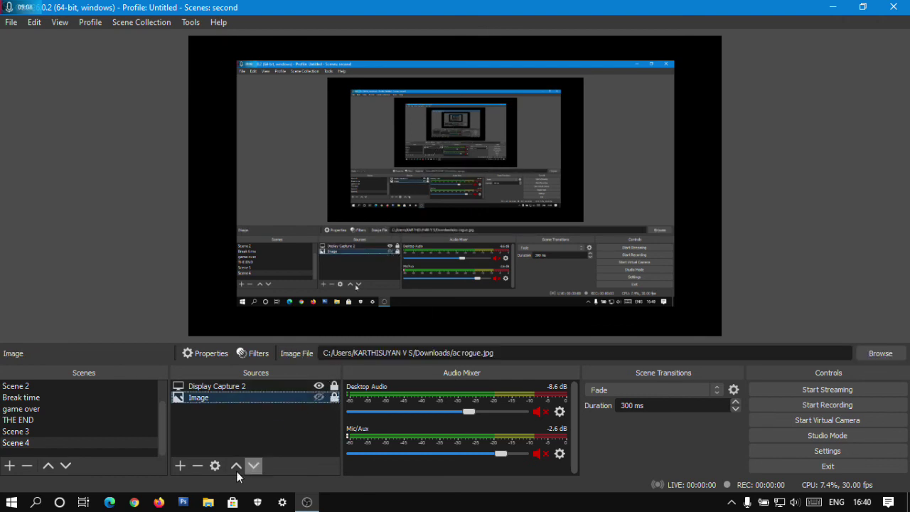
click(198, 465)
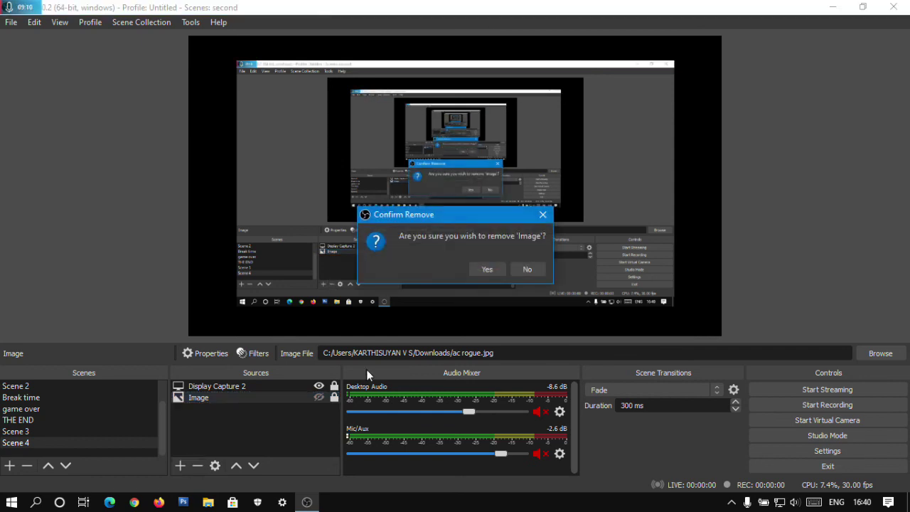
click(474, 269)
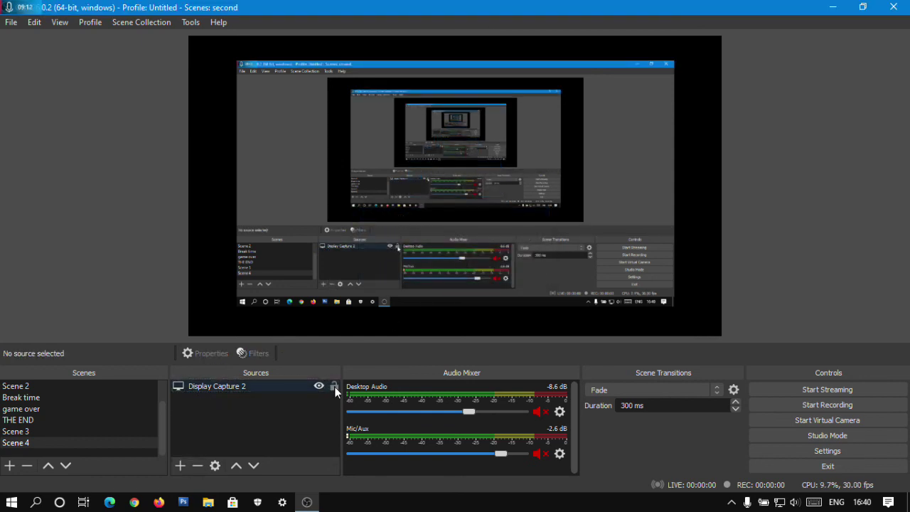
Step: Unlock Display Capture 2, enlarge it to fill the whole canvas, and lock it again
click(332, 249)
drag(236, 61, 188, 33)
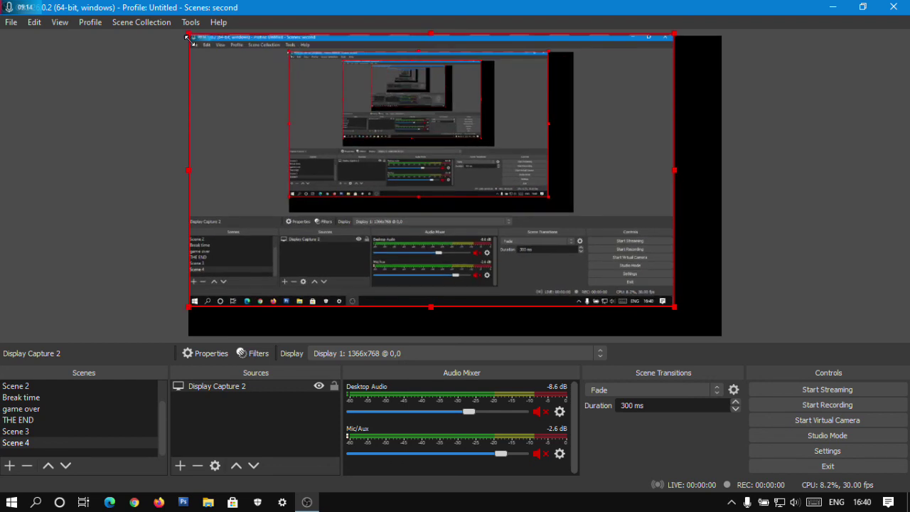
drag(673, 306, 722, 334)
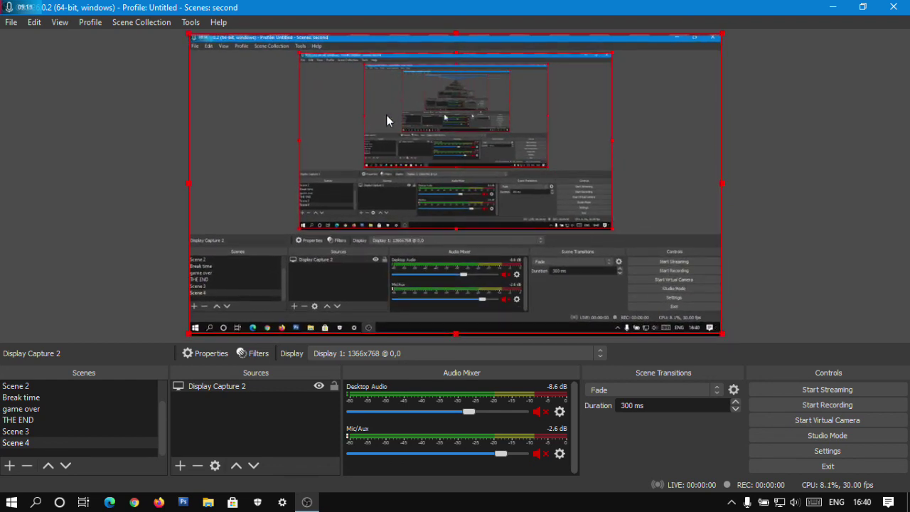
click(334, 386)
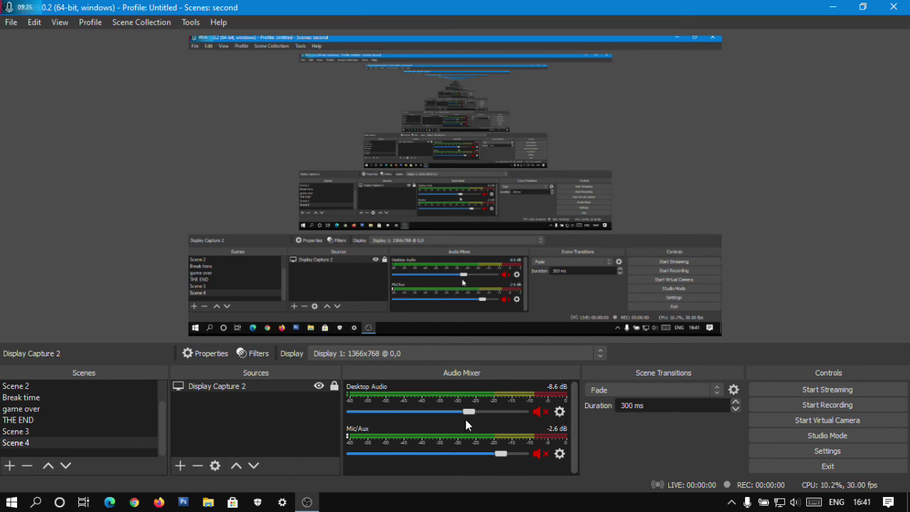
click(180, 465)
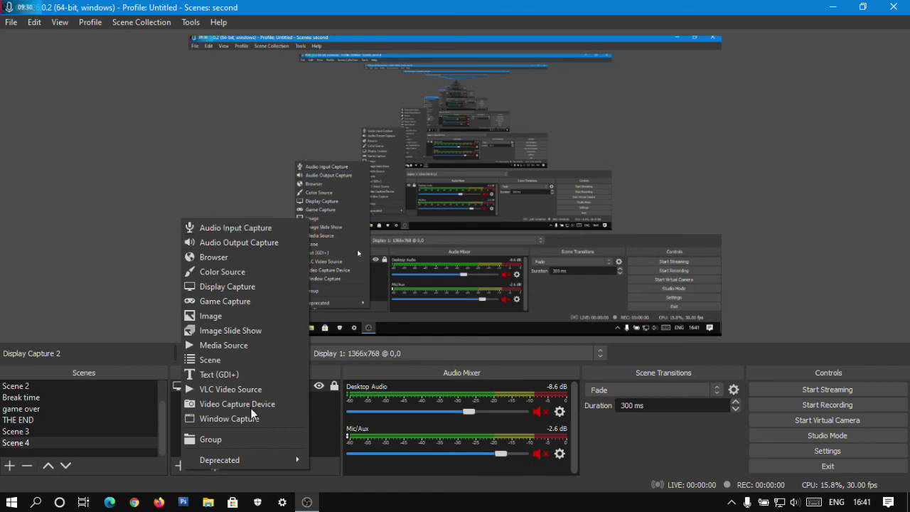
click(410, 434)
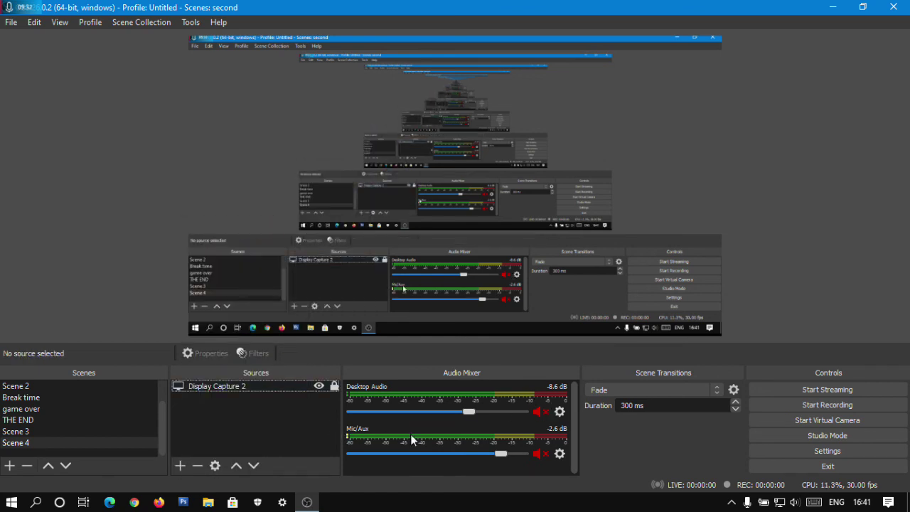
click(224, 391)
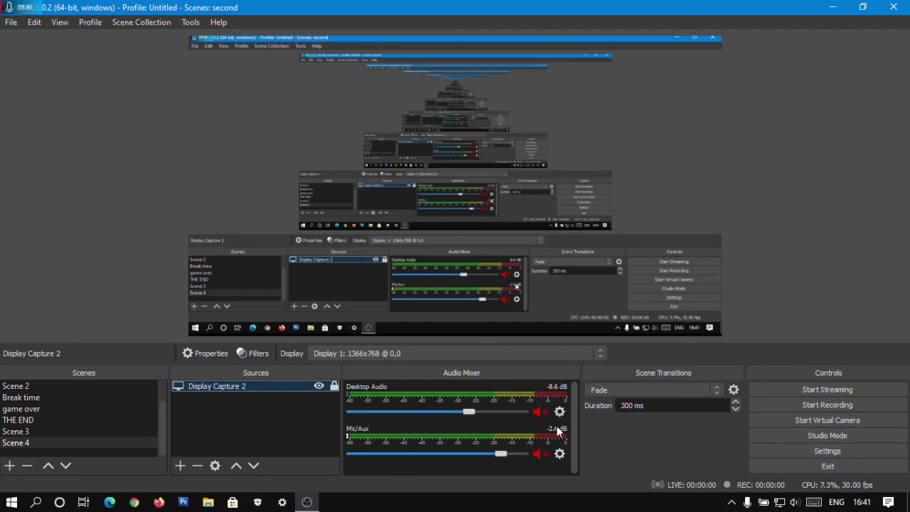
Step: Open the settings, review the General options, and choose Dark (Default) as the theme
click(819, 452)
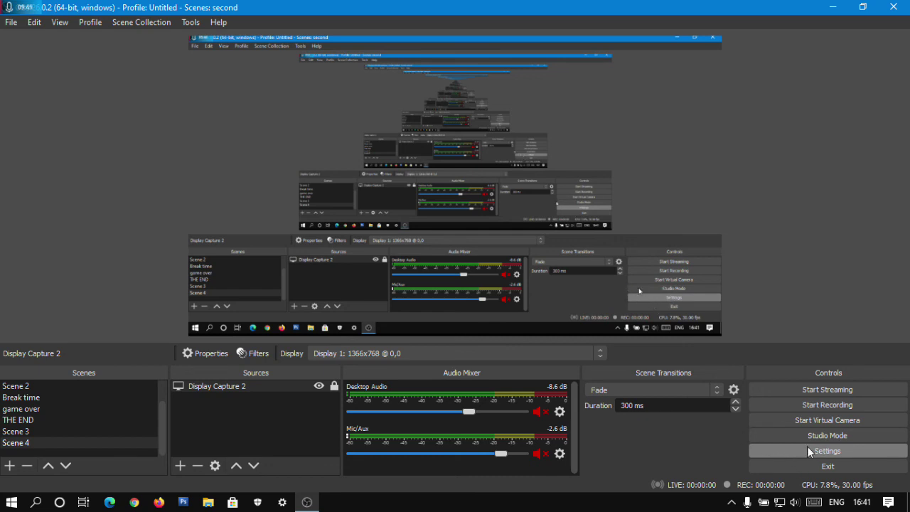
click(825, 451)
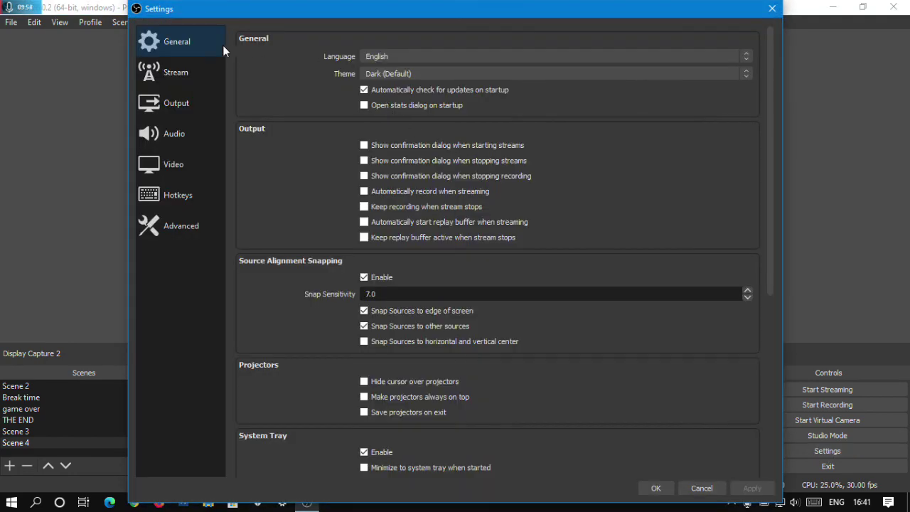
click(186, 50)
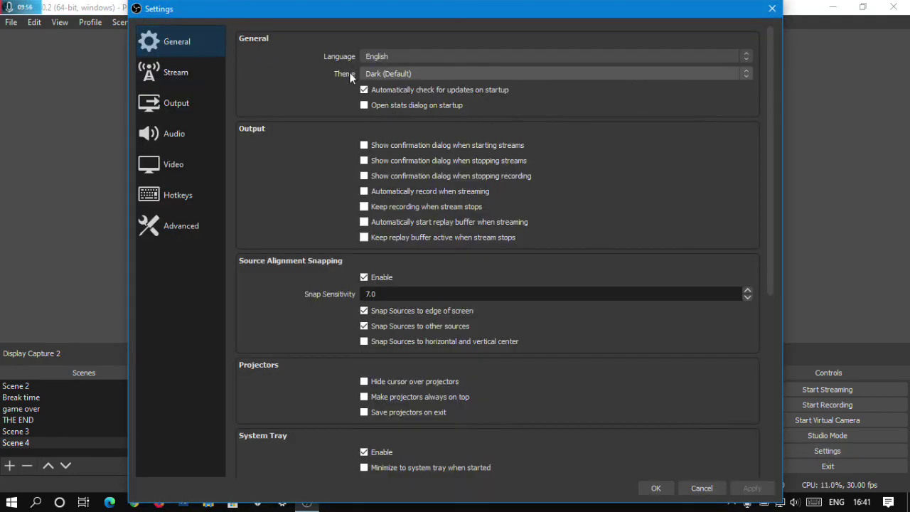
scroll(286, 95, down, 6)
scroll(310, 187, up, 6)
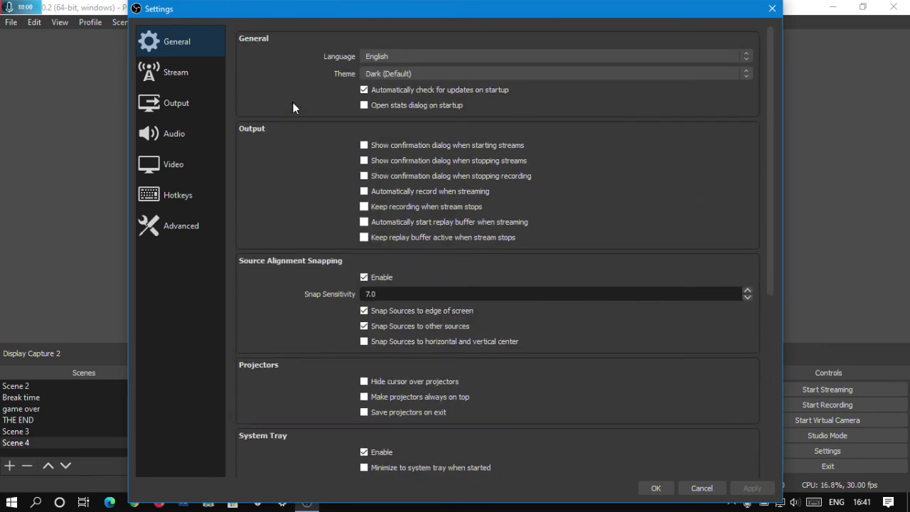
click(465, 75)
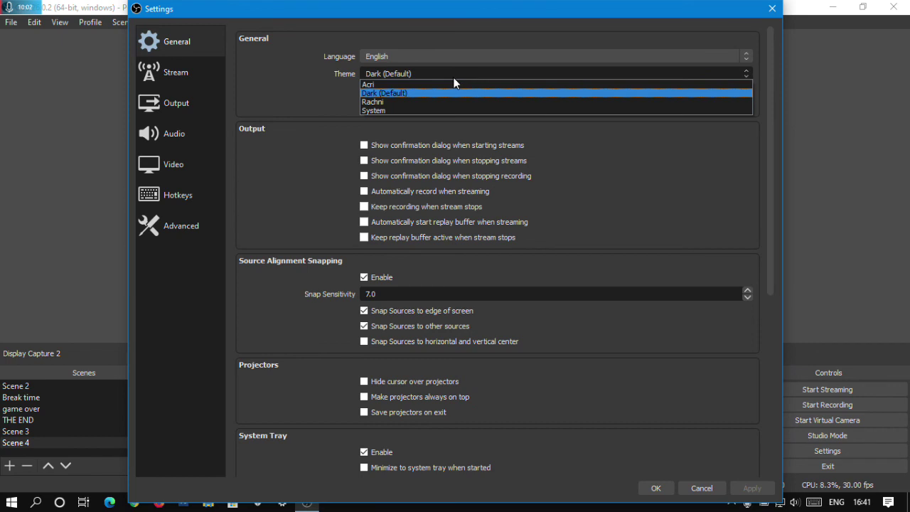
click(394, 92)
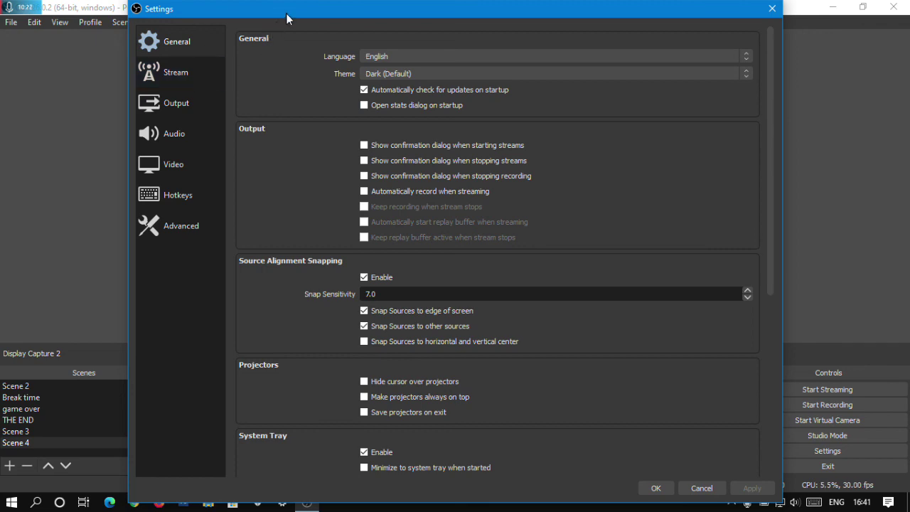
drag(285, 13, 267, 16)
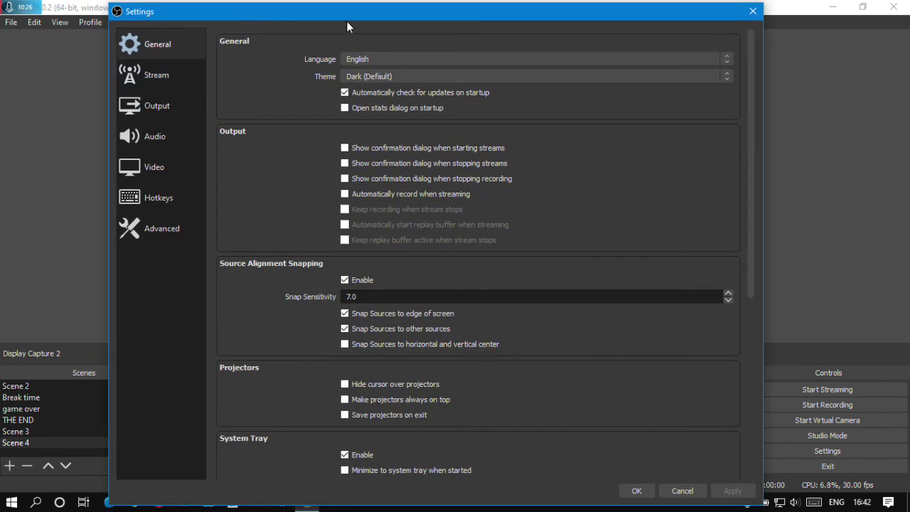
mouse_move(346, 21)
mouse_down()
mouse_move(377, 19)
mouse_move(358, 19)
mouse_up()
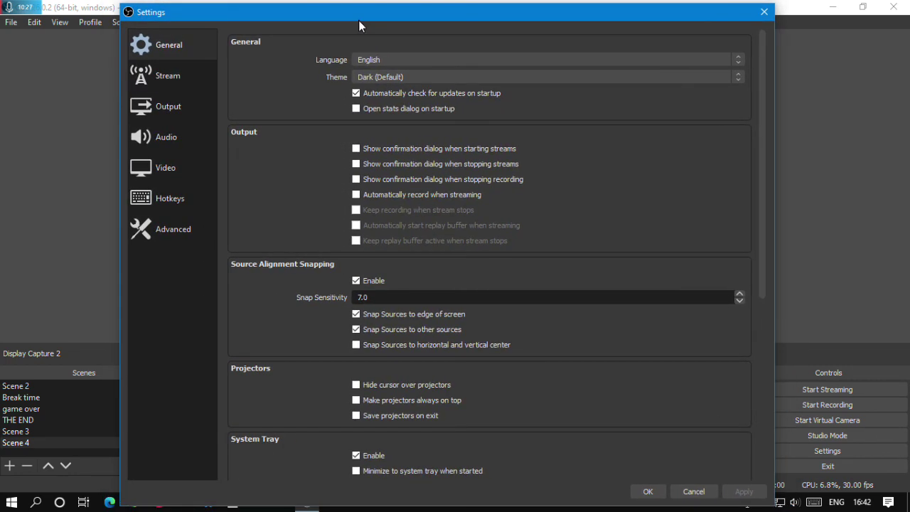
Step: Choose YouTube / YouTube Gaming as the service in the Stream settings
click(173, 77)
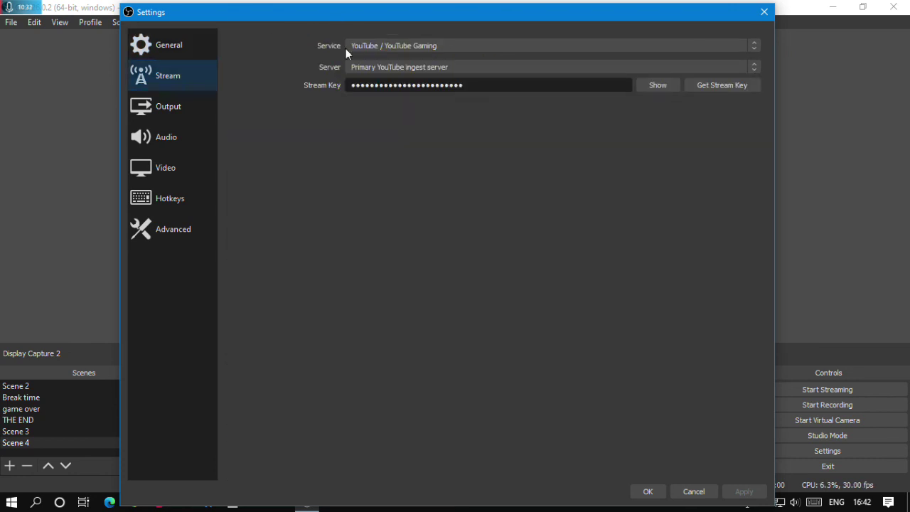
click(441, 46)
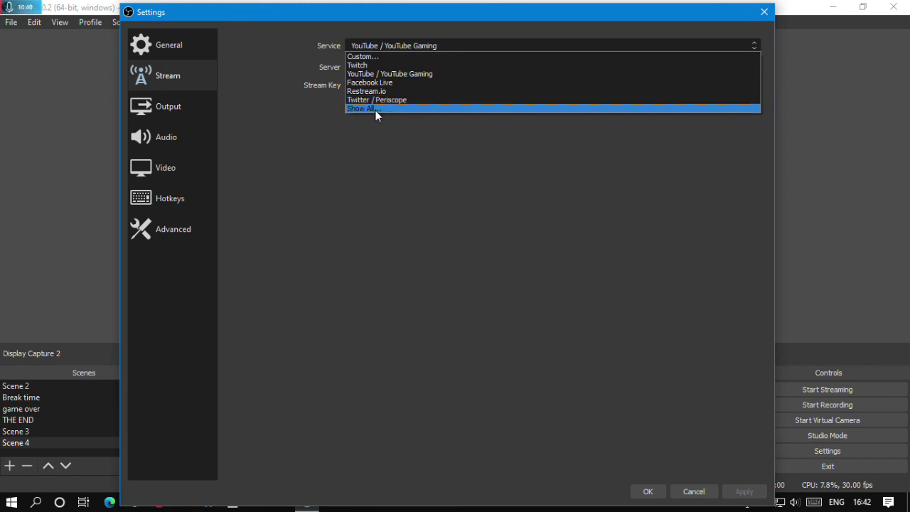
click(415, 75)
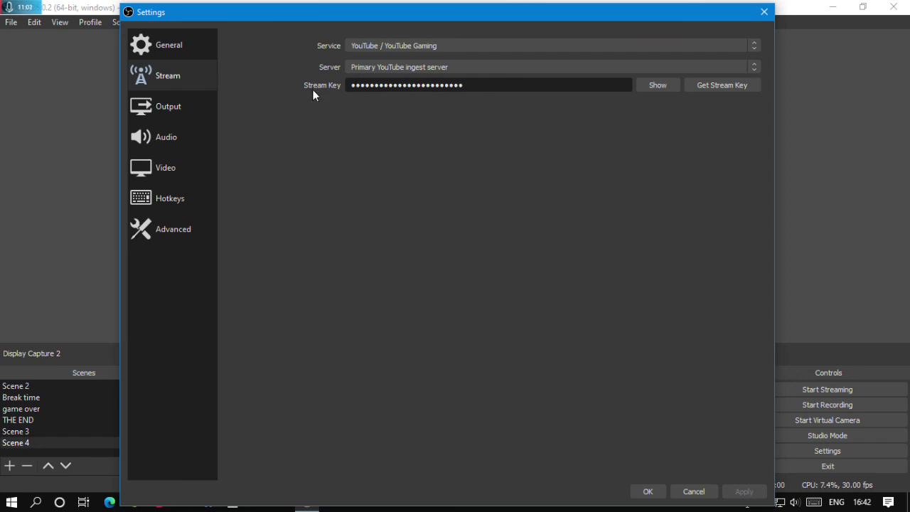
Step: Switch the output mode to Simple in the Output settings and examine the streaming video bitrate
click(175, 118)
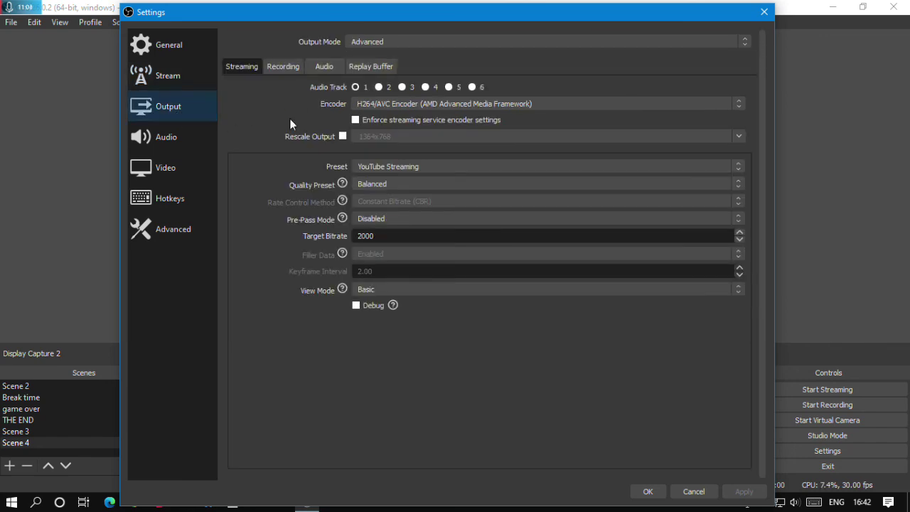
click(489, 46)
click(374, 50)
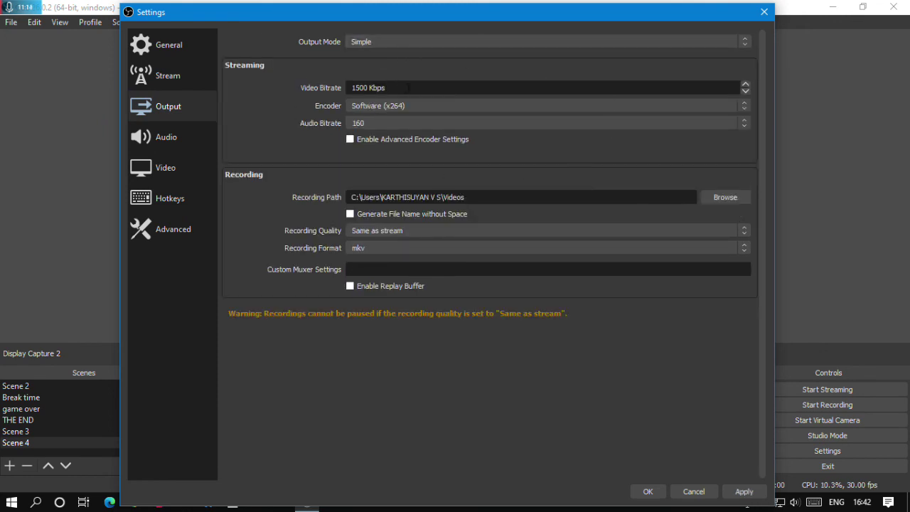
drag(401, 88, 334, 88)
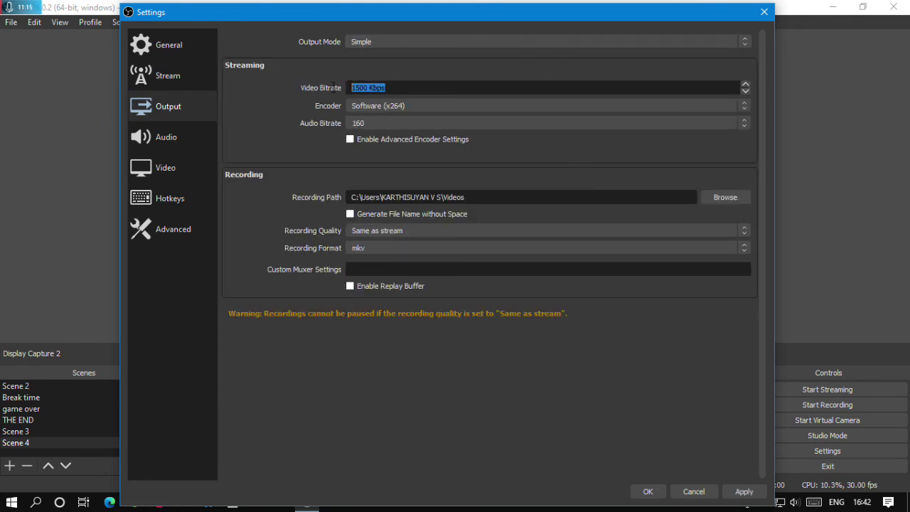
click(391, 88)
Step: Set the output mode to Advanced and review its Streaming, Recording, Audio and Replay Buffer settings
click(374, 41)
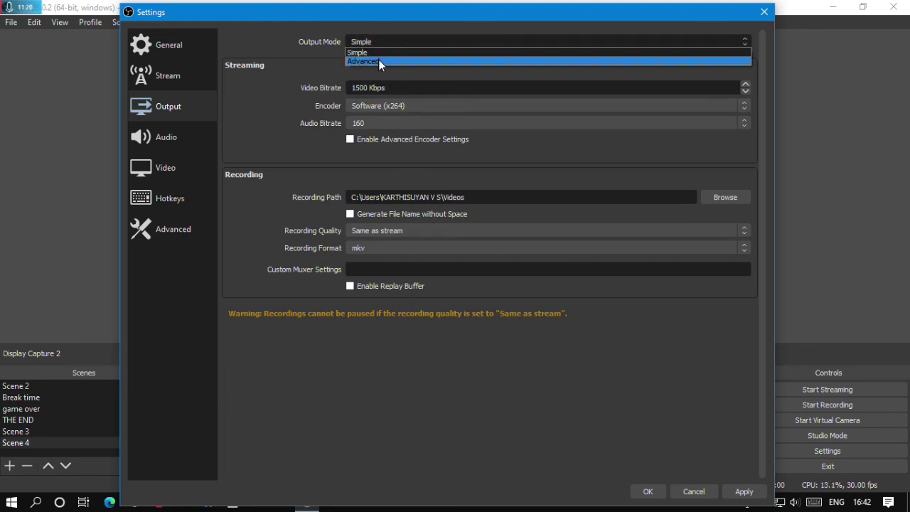
click(378, 59)
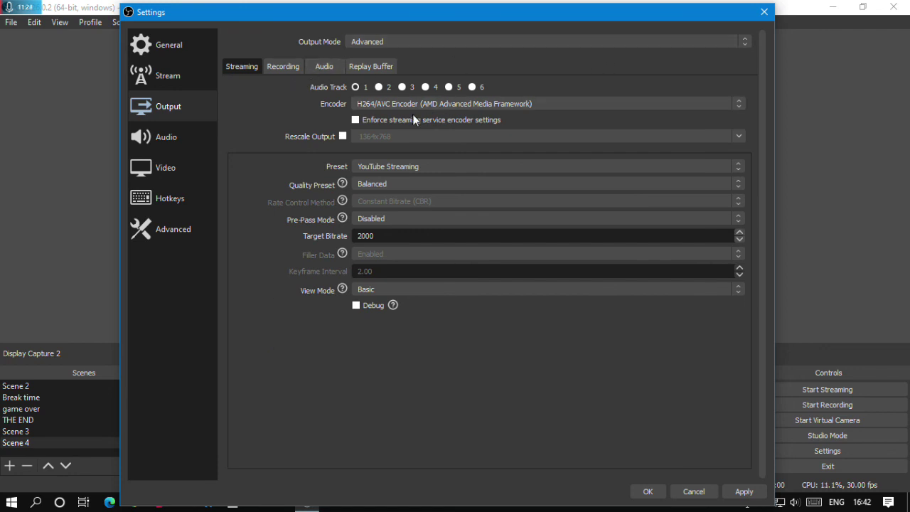
click(282, 67)
click(322, 68)
click(371, 66)
click(250, 69)
click(283, 67)
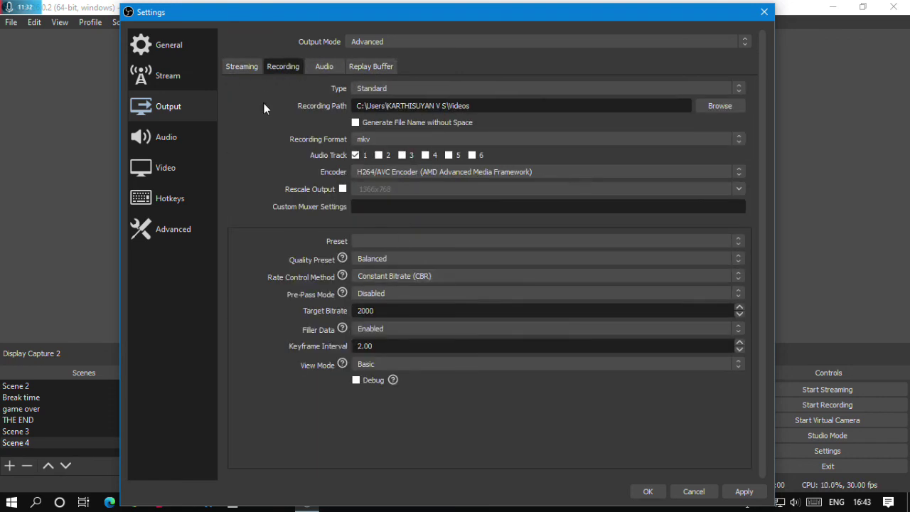
click(237, 69)
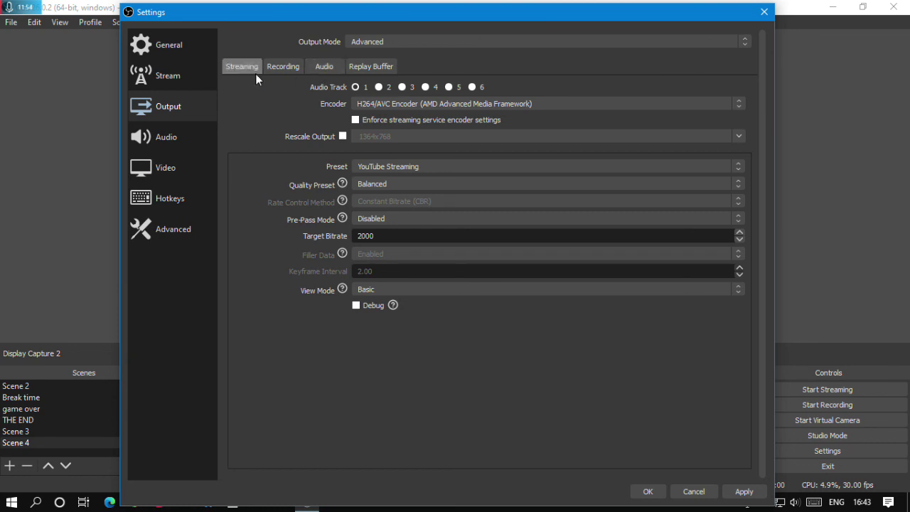
Step: Choose 160 as the Track 1 audio bitrate in the output settings and check the Track 2 bitrate options
click(327, 65)
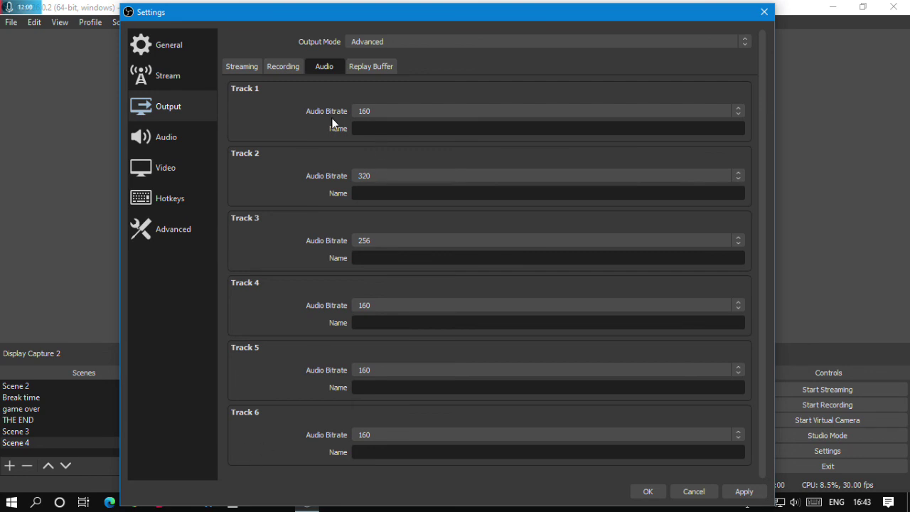
click(419, 112)
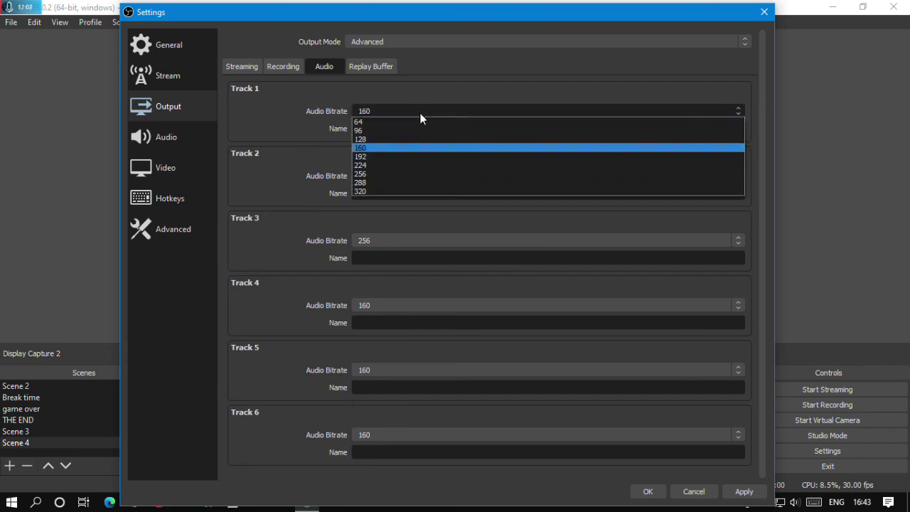
click(368, 147)
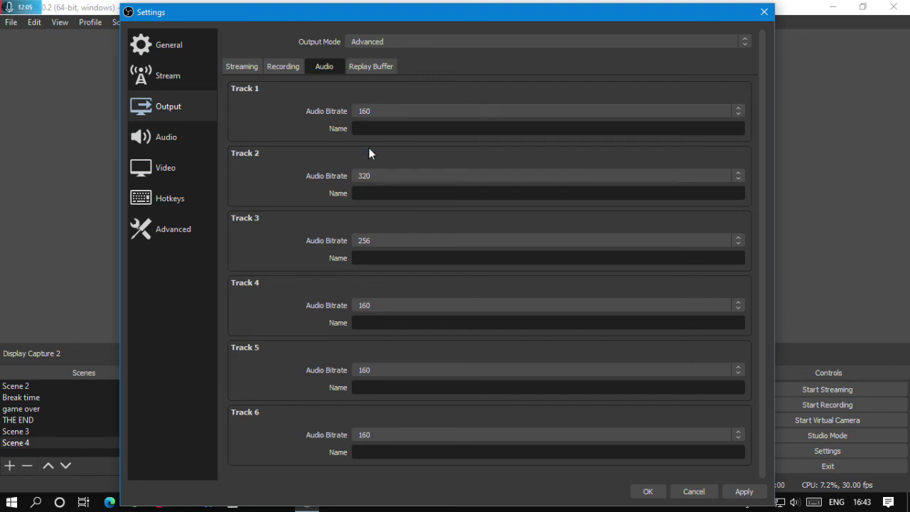
click(406, 174)
click(406, 174)
Step: Try audio tracks 3, 4 and 5 in the streaming output settings
click(241, 67)
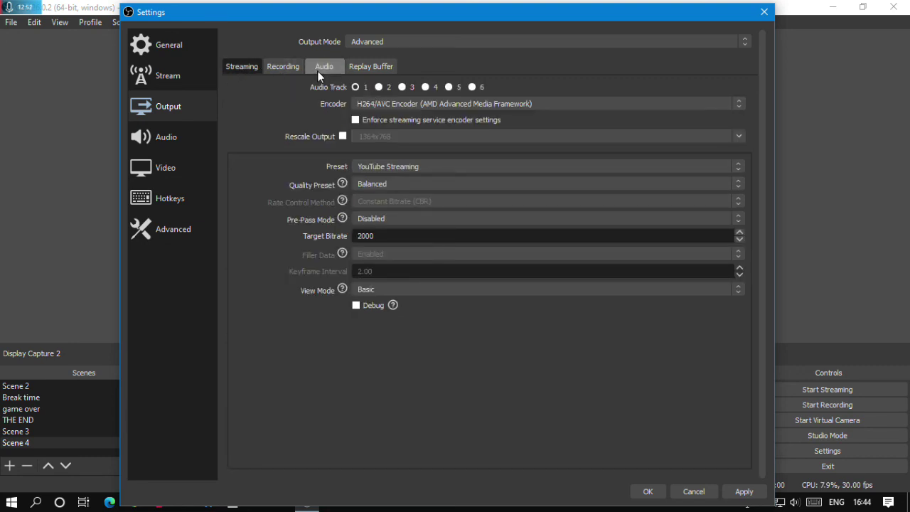
click(324, 67)
click(241, 66)
click(401, 87)
click(425, 87)
click(448, 87)
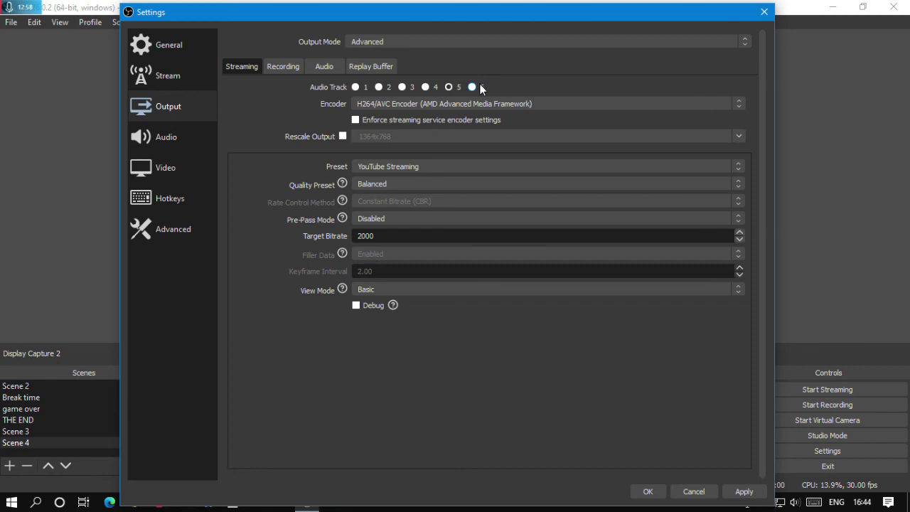
Step: Set the streaming audio track to 1 and the encoder to H264/AVC Encoder (AMD Advanced Media Framework)
click(360, 85)
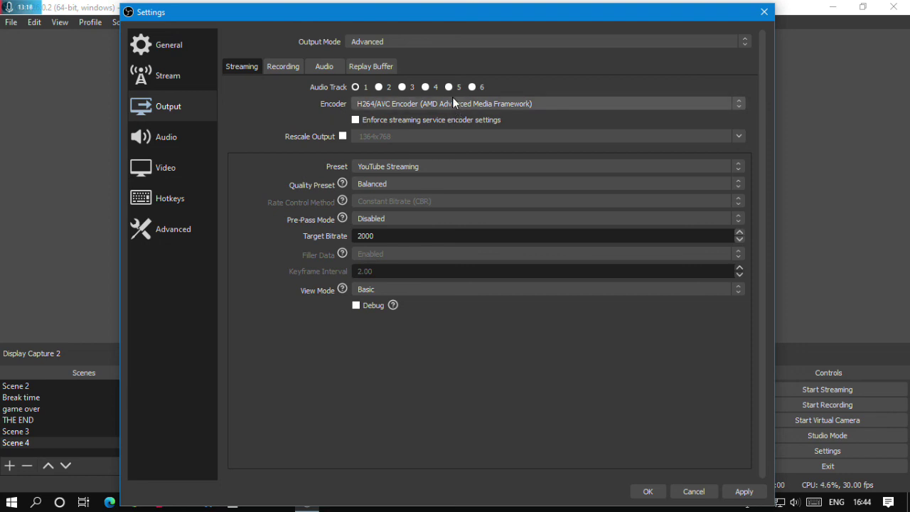
click(430, 105)
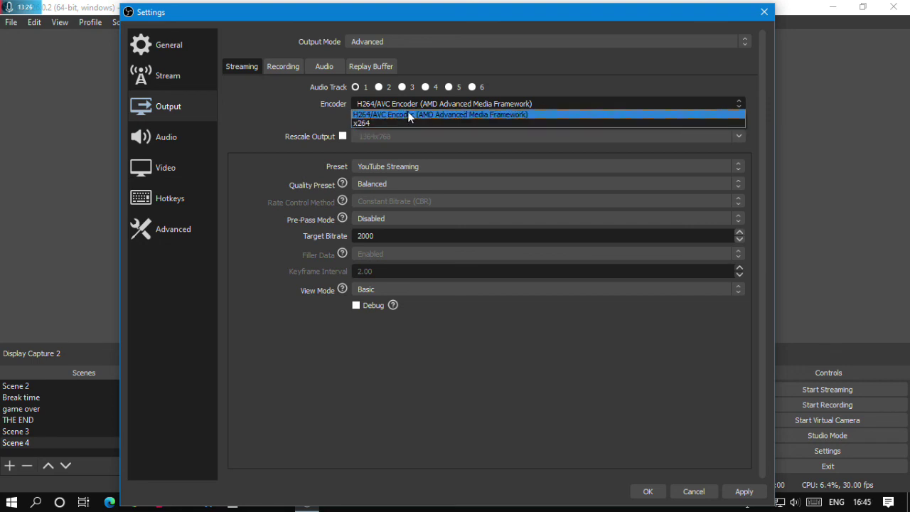
click(451, 114)
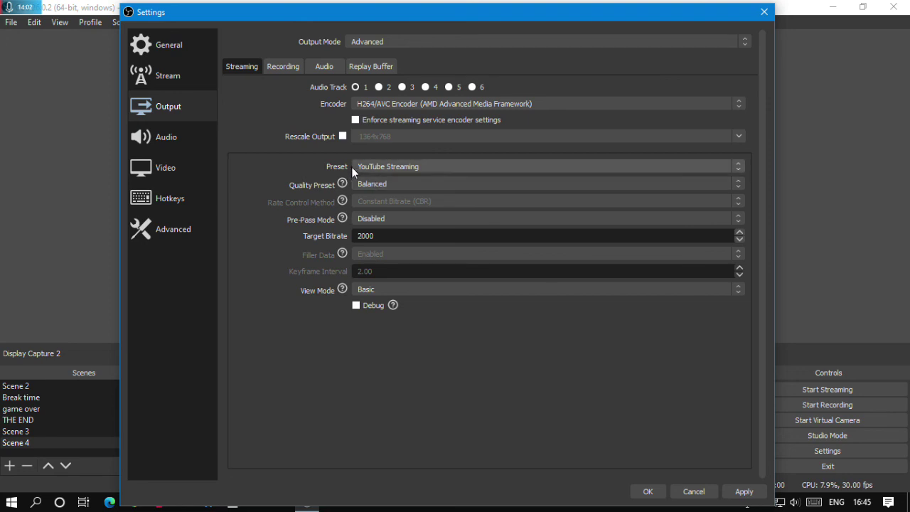
Step: Set the Quality Preset of the streaming encoder to Balanced
click(423, 184)
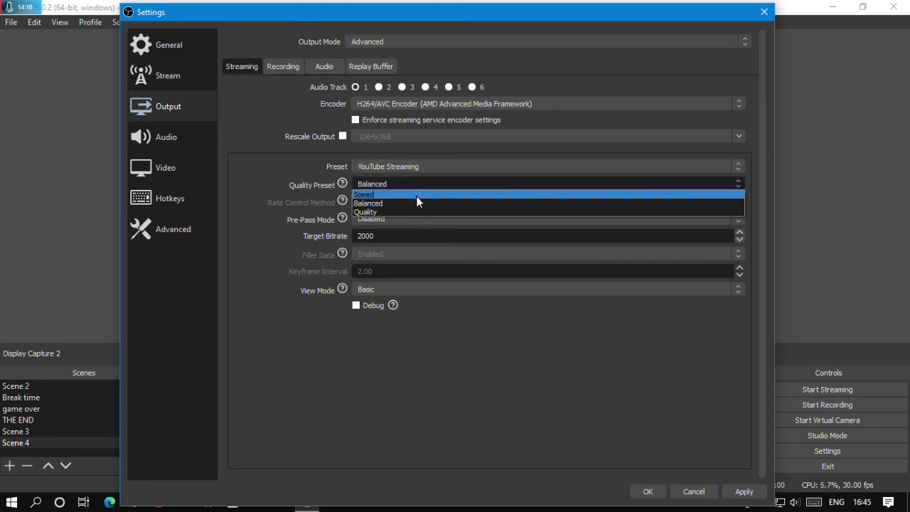
click(380, 204)
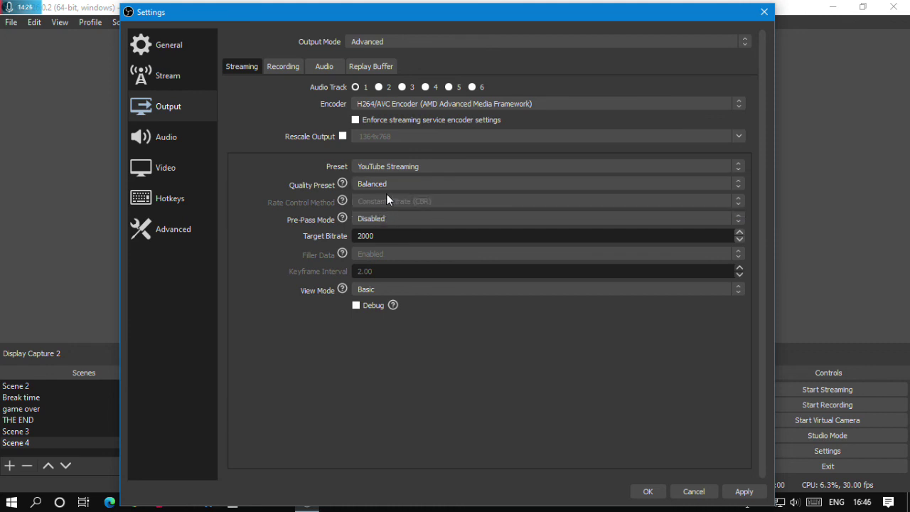
mouse_move(386, 195)
Step: Highlight the Target Bitrate value in the streaming encoder settings to examine it
double_click(394, 237)
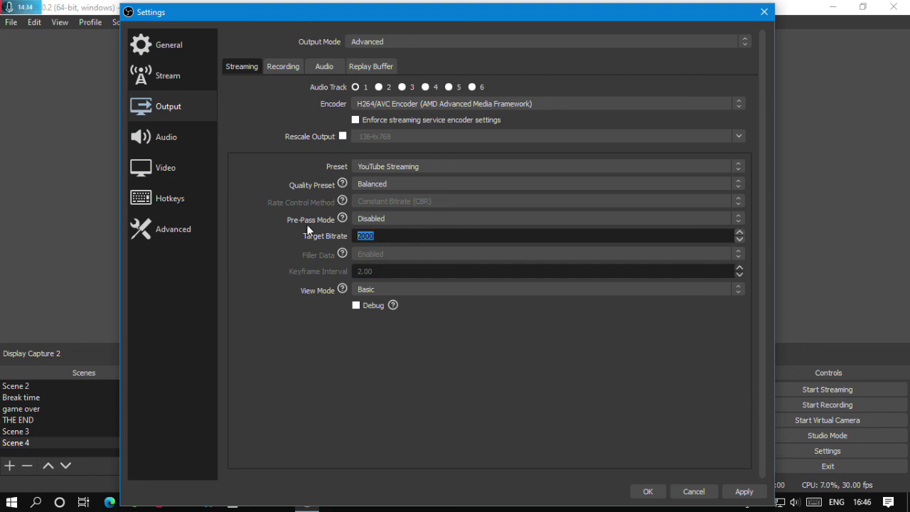
double_click(395, 237)
drag(386, 233, 295, 237)
click(362, 235)
click(374, 235)
drag(374, 235, 335, 236)
click(382, 234)
click(390, 233)
drag(390, 233, 324, 241)
click(366, 237)
drag(387, 236, 355, 236)
click(401, 238)
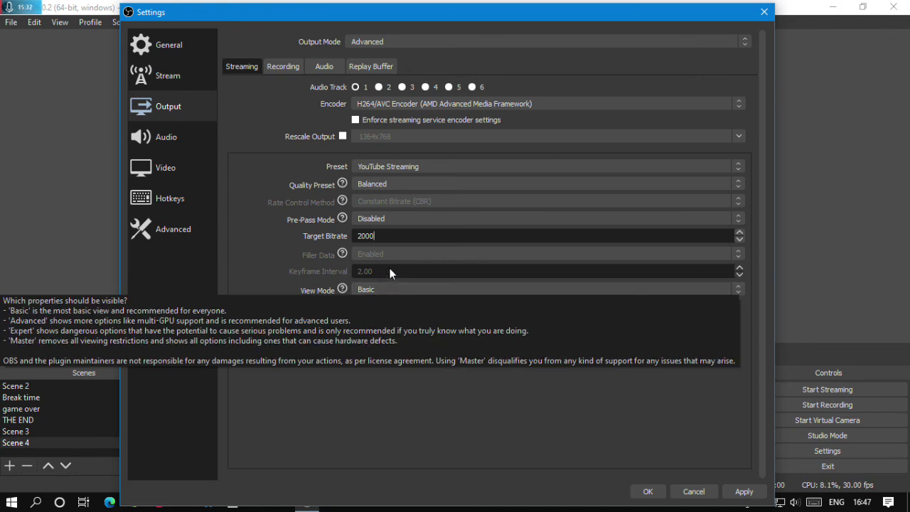
Step: Check the View Mode description and its available options in the streaming encoder settings
mouse_move(263, 262)
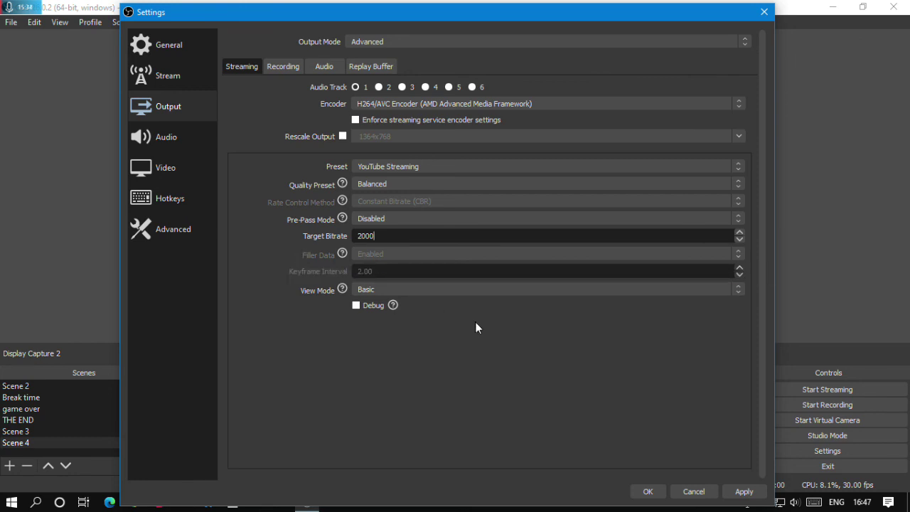
mouse_move(330, 295)
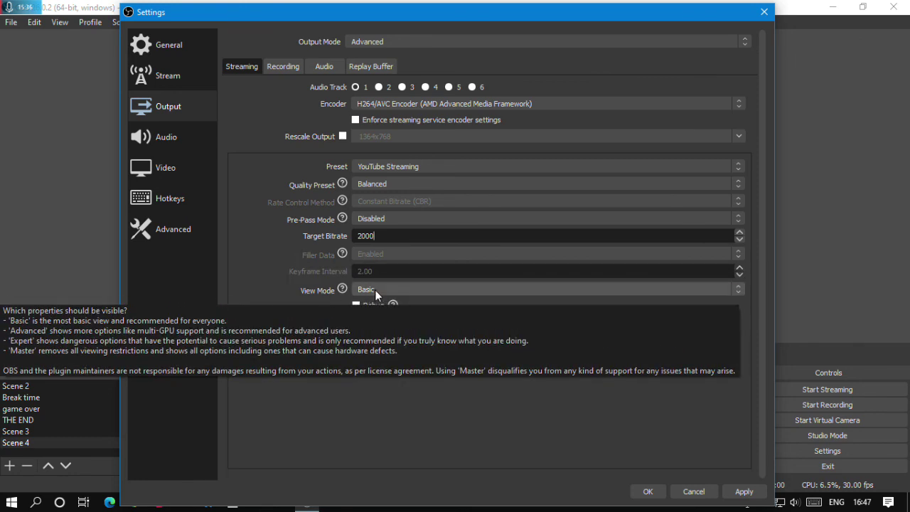
click(377, 291)
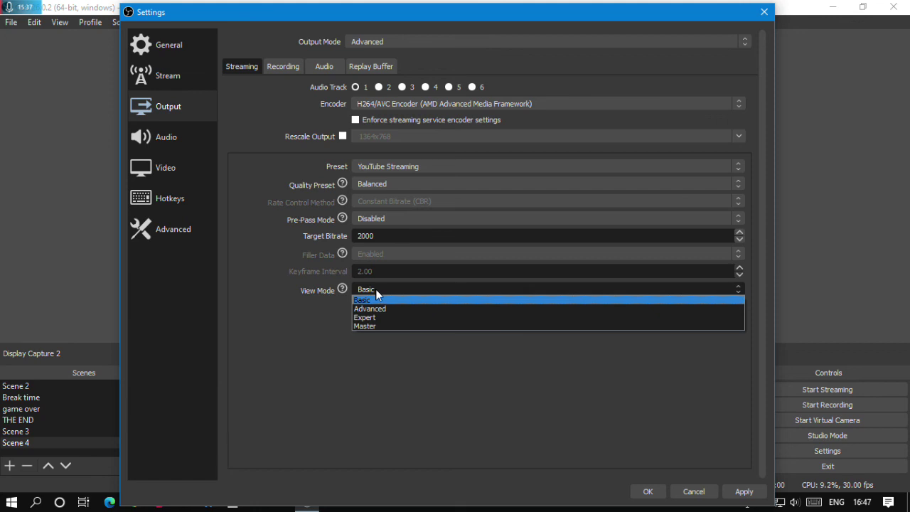
click(376, 288)
mouse_move(364, 290)
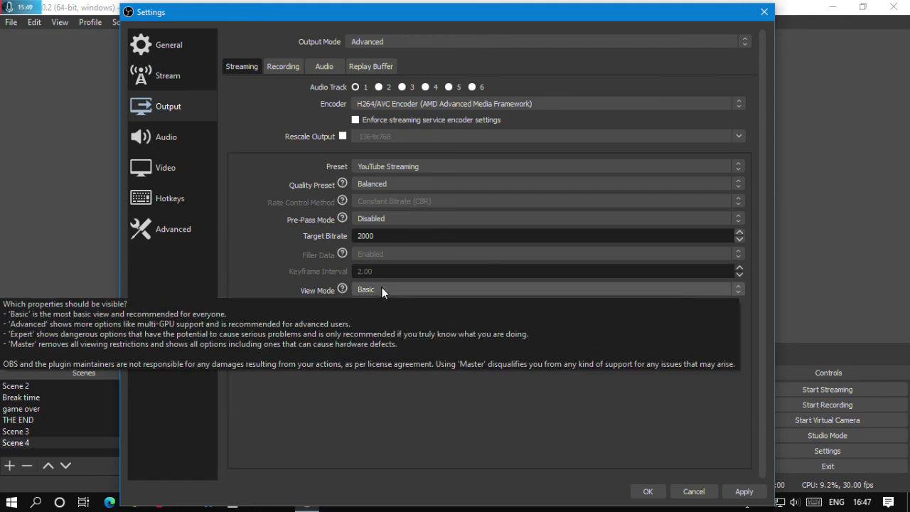
Step: Set the Desktop Audio device to Default in the audio settings
click(179, 139)
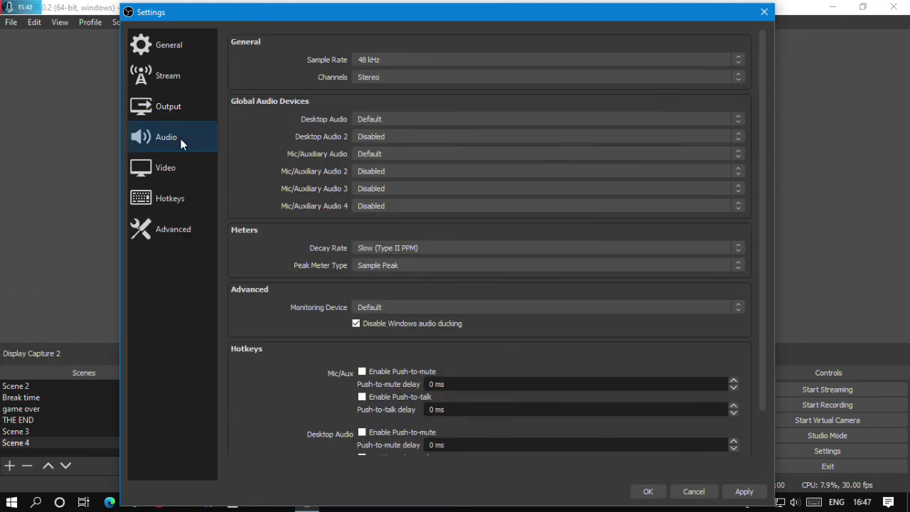
mouse_move(517, 15)
mouse_down()
mouse_move(244, 32)
mouse_move(526, 7)
mouse_up()
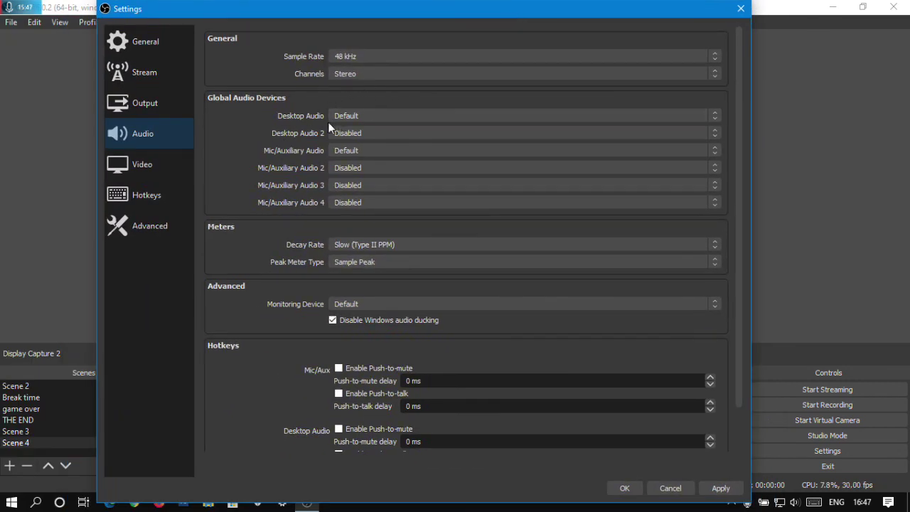
click(371, 113)
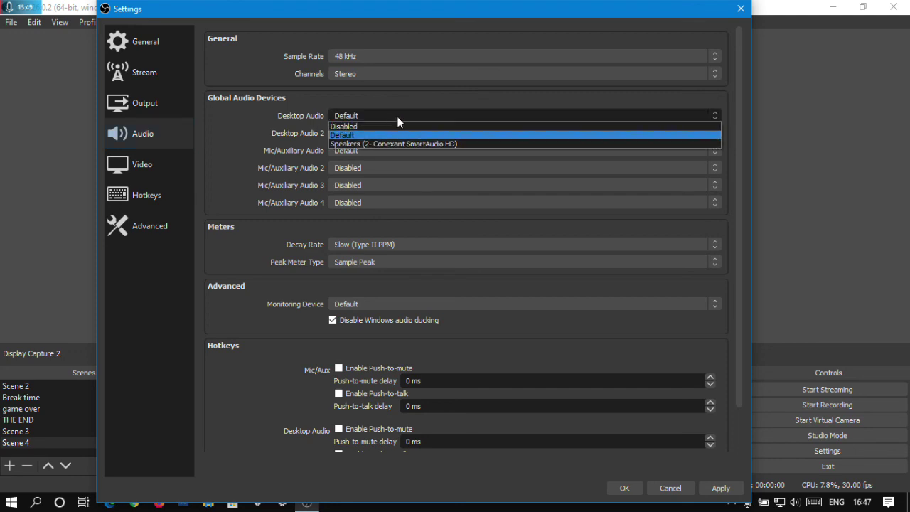
click(359, 133)
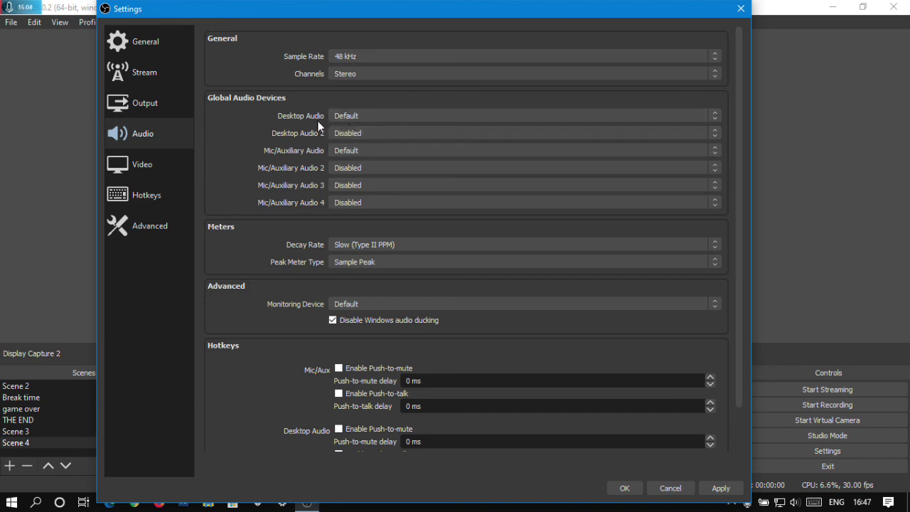
click(357, 115)
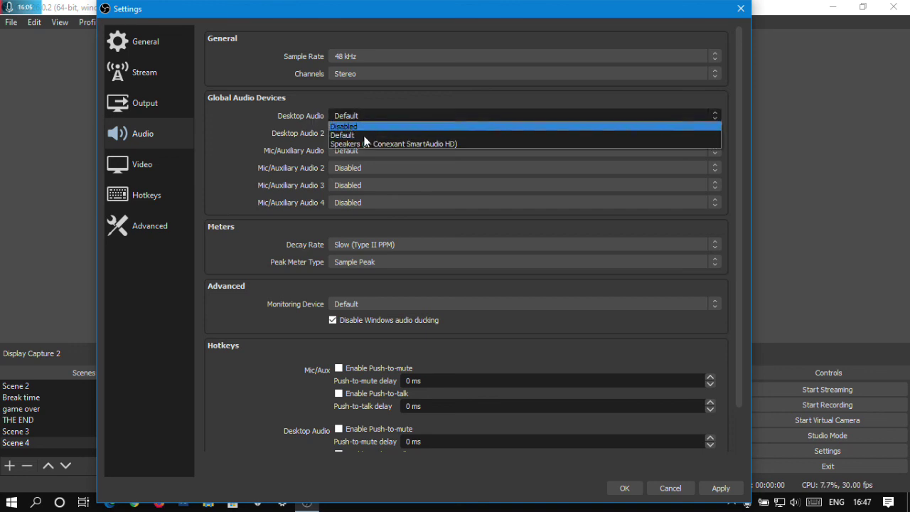
click(354, 136)
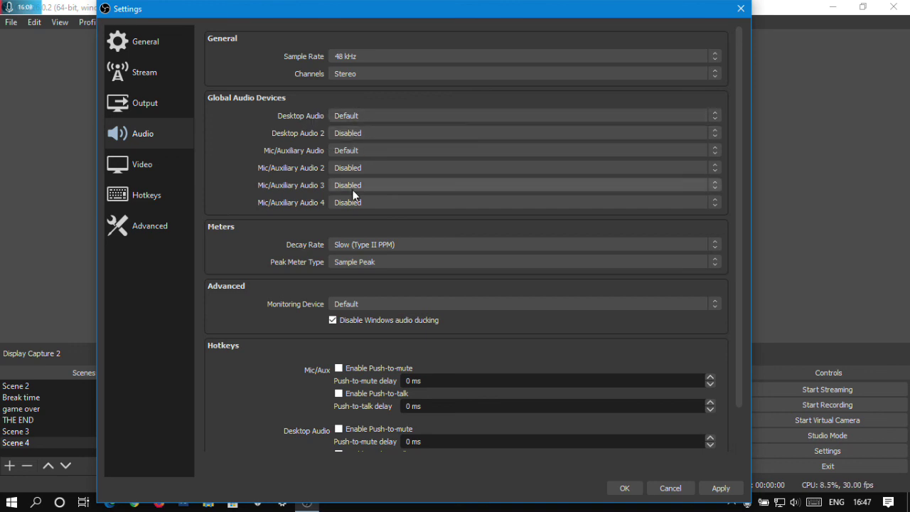
Step: Set the Mic/Auxiliary Audio device to Default
click(357, 152)
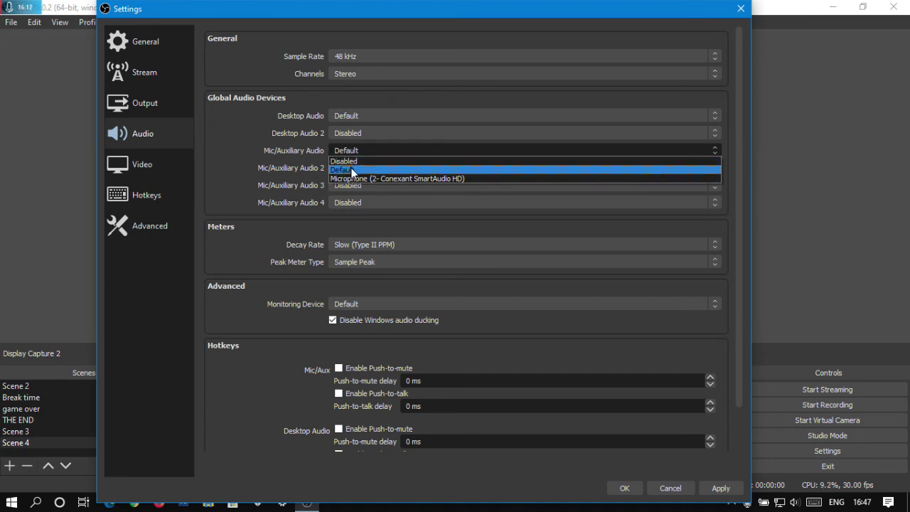
click(350, 169)
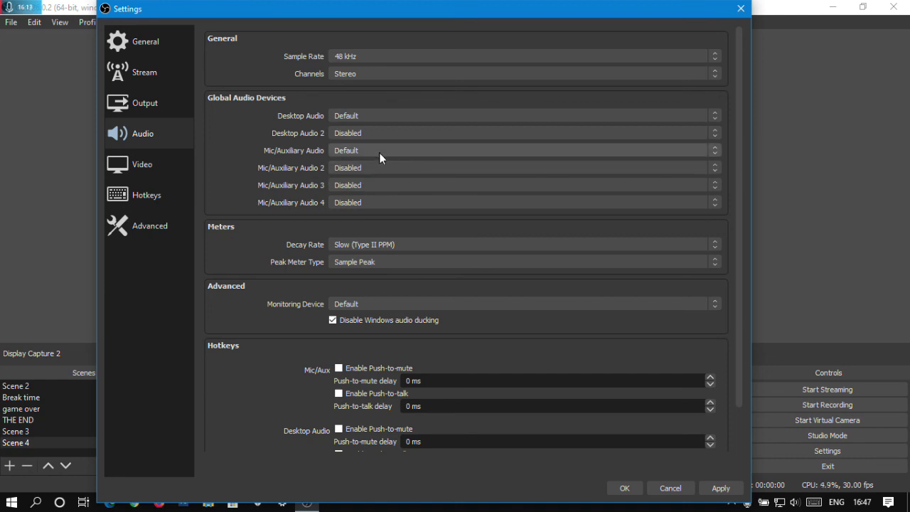
click(376, 153)
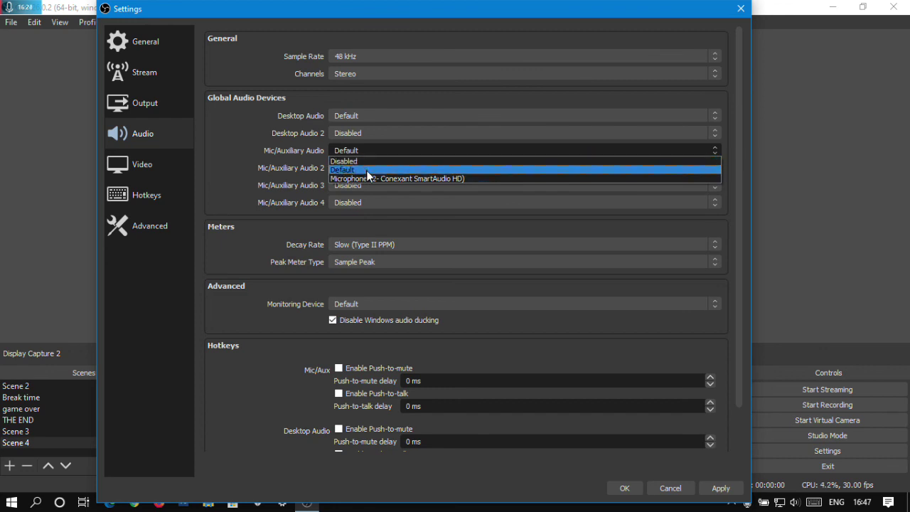
click(366, 170)
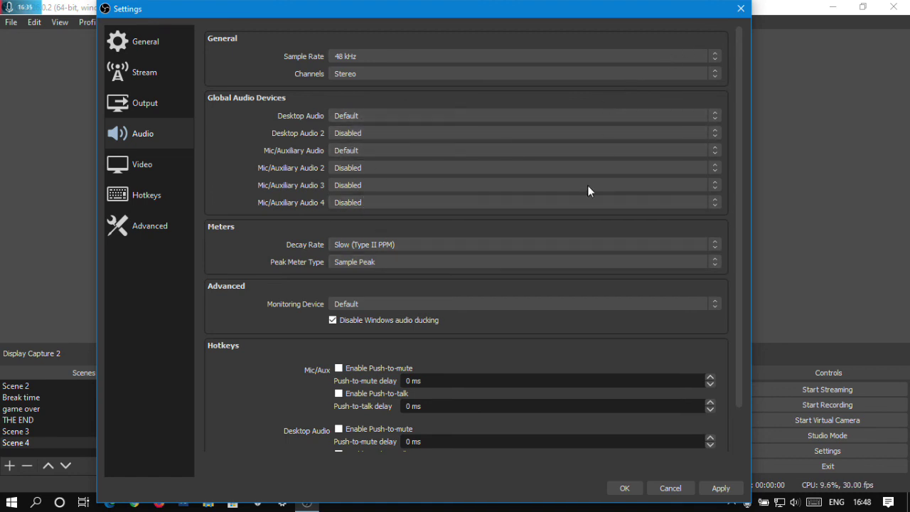
Step: Uncover the Audio Mixer behind the settings window to view its levels, and review the remaining audio settings down to the hotkeys
drag(674, 12, 325, 14)
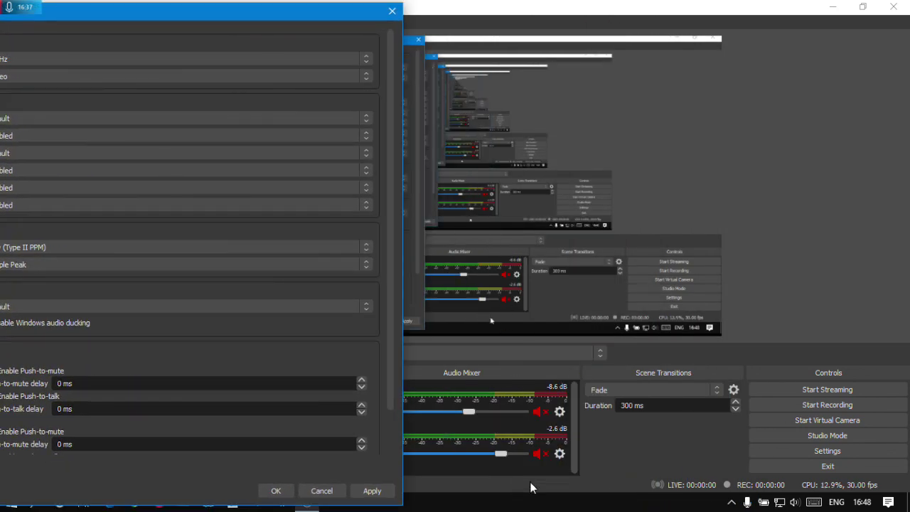
drag(266, 16, 498, 10)
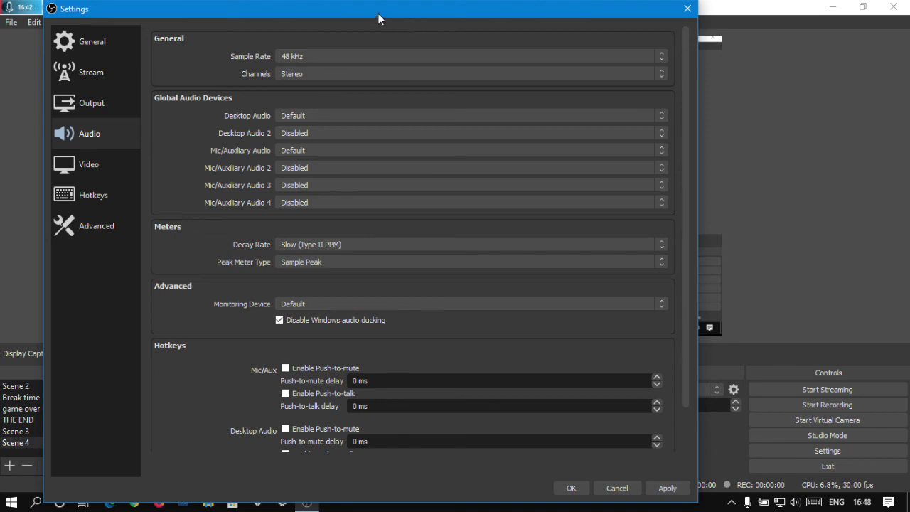
drag(377, 13, 415, 16)
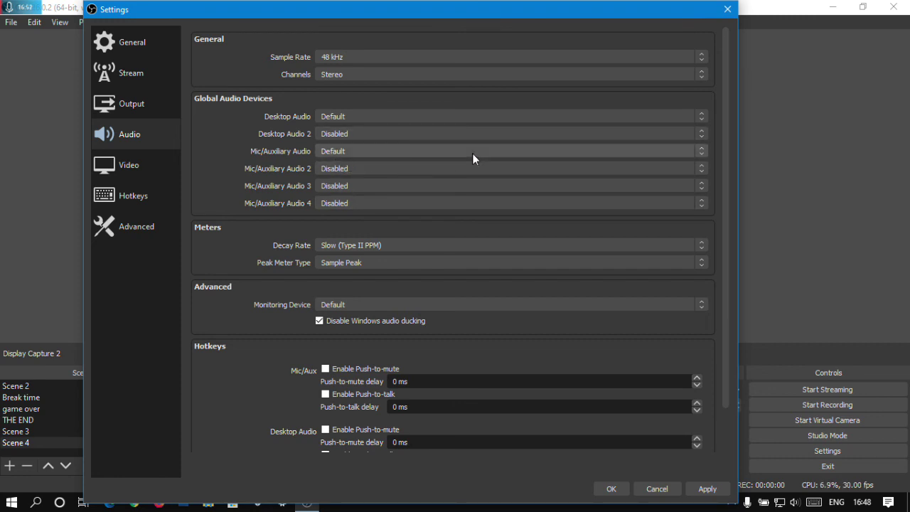
drag(391, 14, 402, 13)
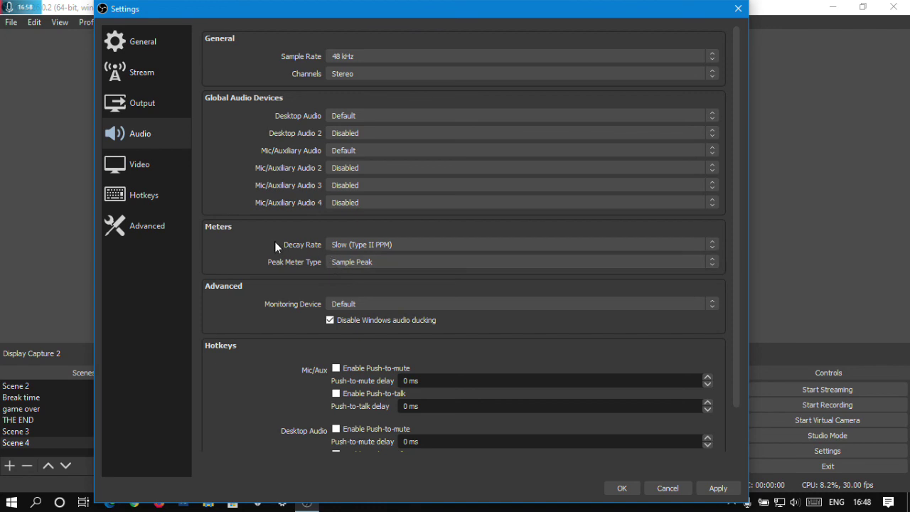
scroll(427, 334, down, 2)
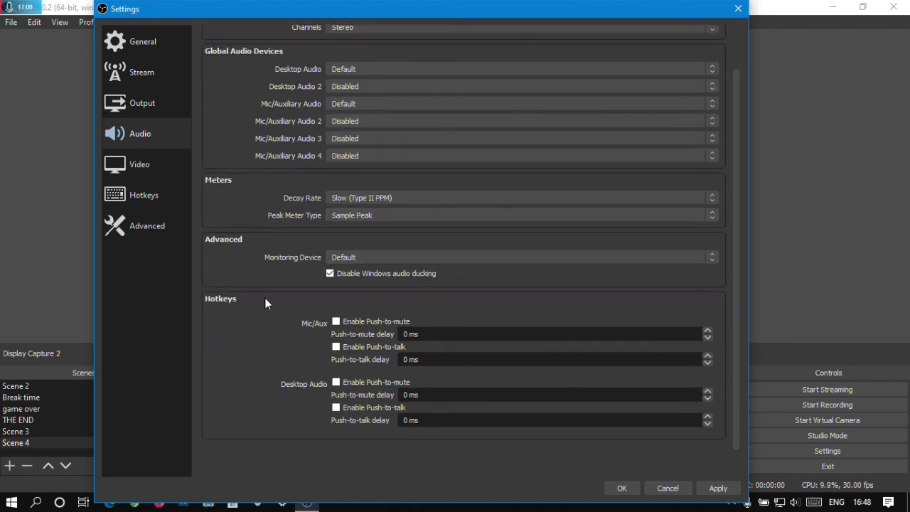
scroll(313, 189, up, 2)
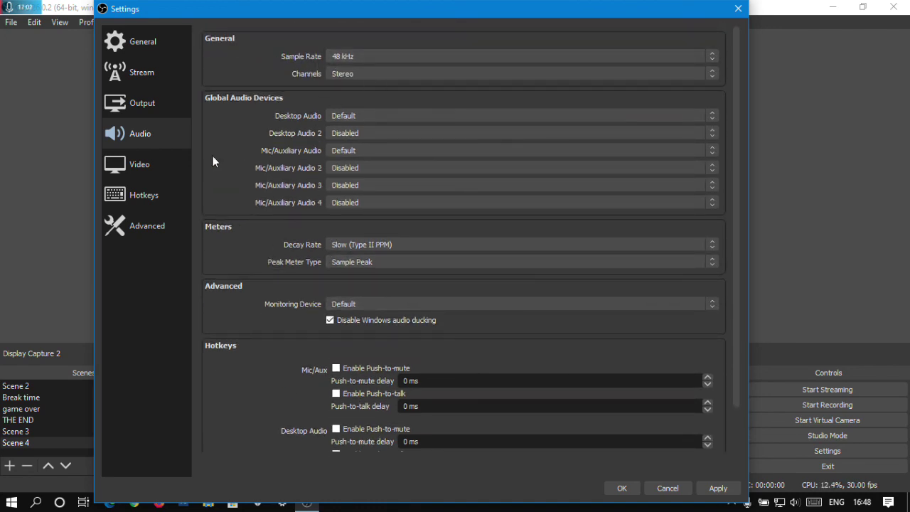
Step: Set the video base canvas resolution to 1280x720 and the output scaled resolution to 852x480
click(163, 165)
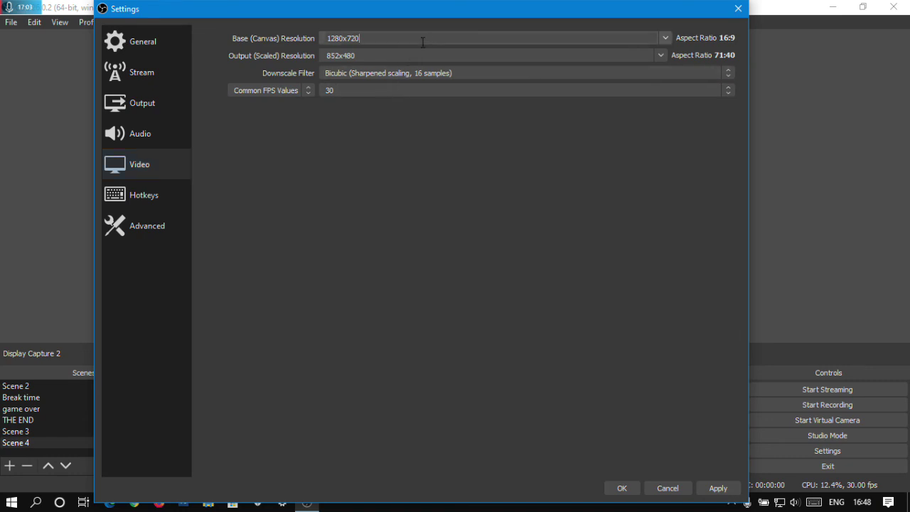
click(666, 43)
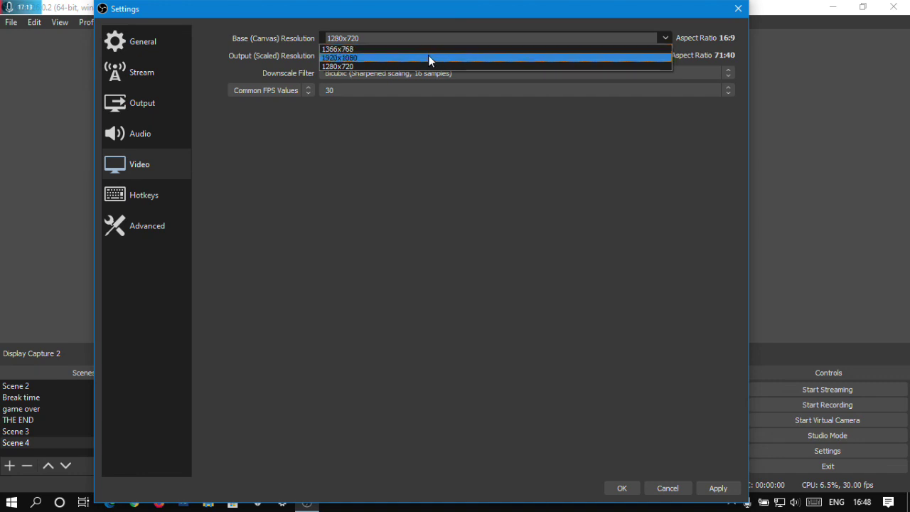
click(399, 65)
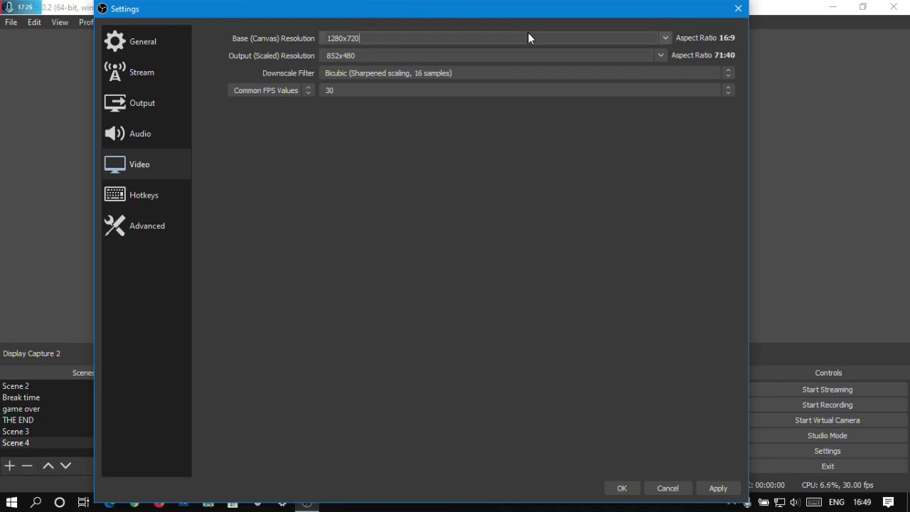
click(661, 54)
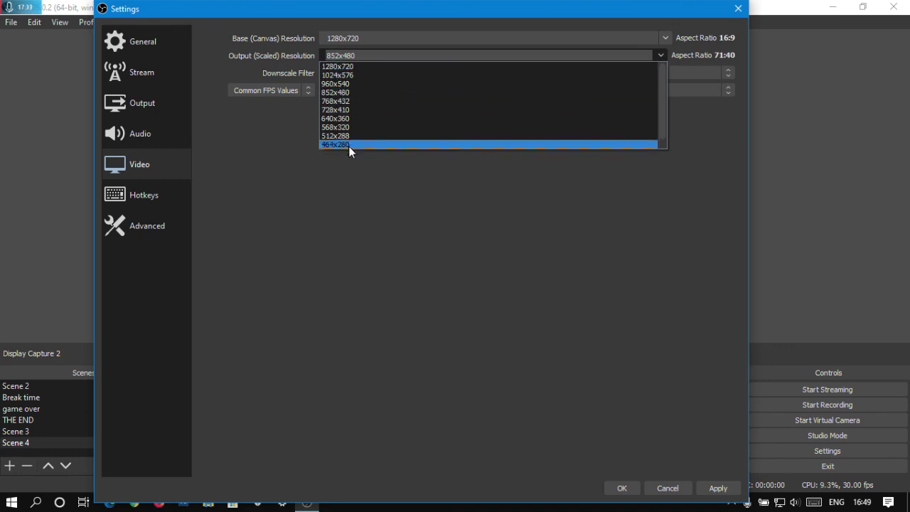
click(343, 94)
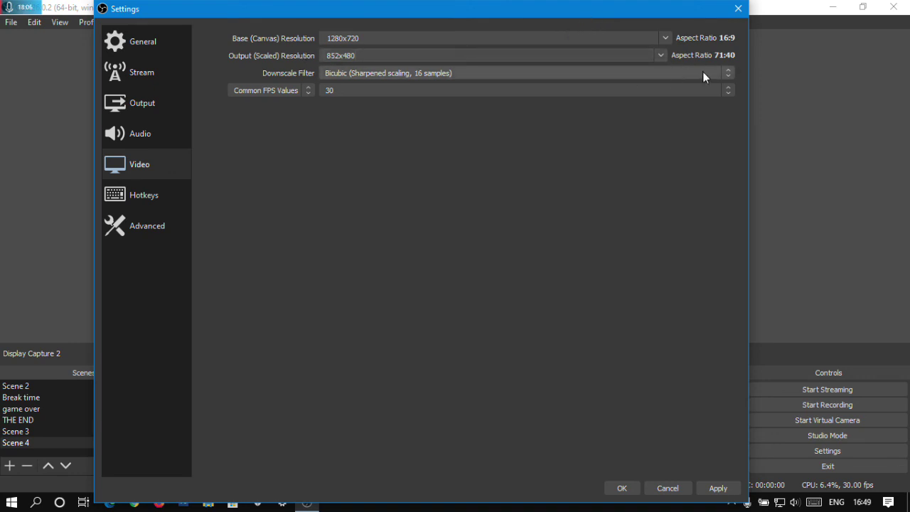
click(655, 59)
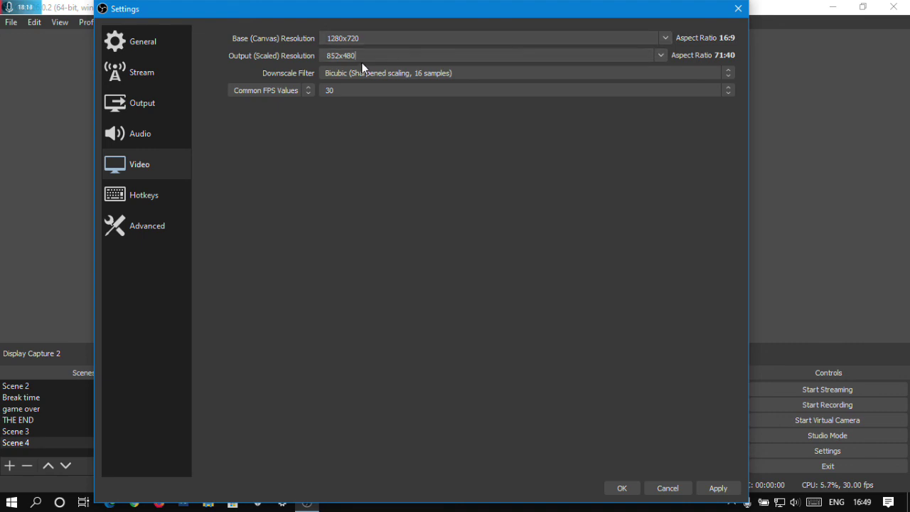
Step: Set the downscale filter to Bicubic (Sharpened scaling, 16 samples) and the common FPS value to 30
click(491, 75)
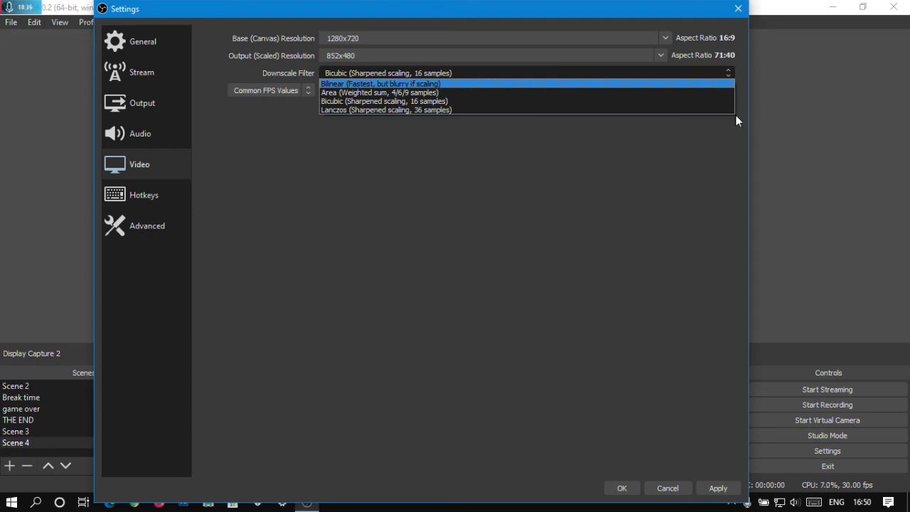
click(328, 102)
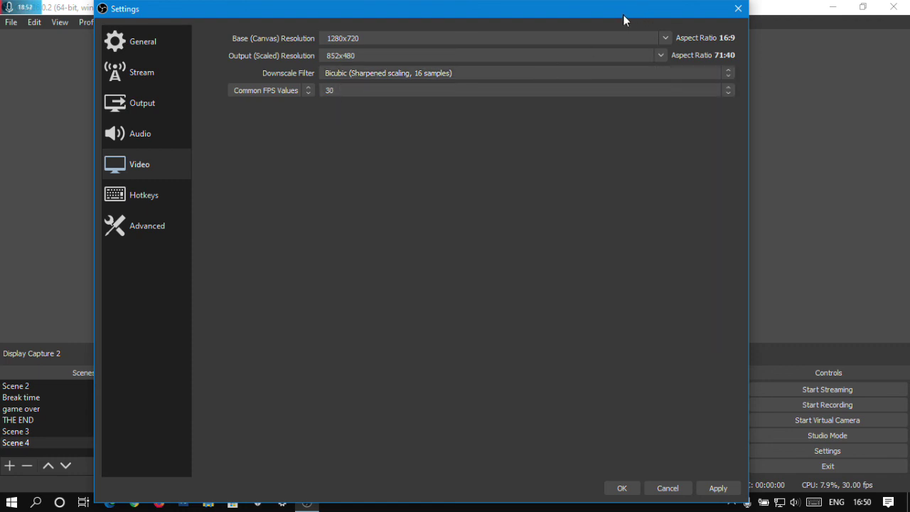
mouse_move(493, 19)
mouse_down()
mouse_move(487, 32)
mouse_move(477, 17)
mouse_up()
click(357, 93)
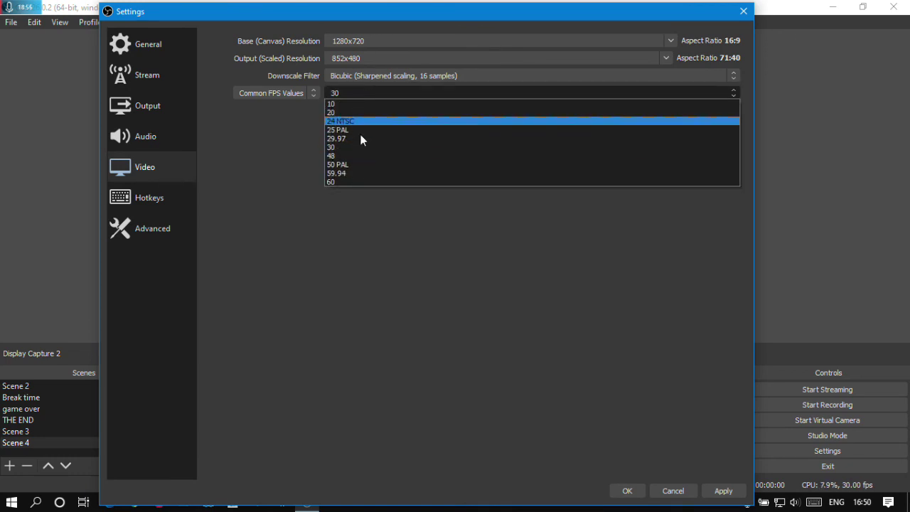
click(349, 147)
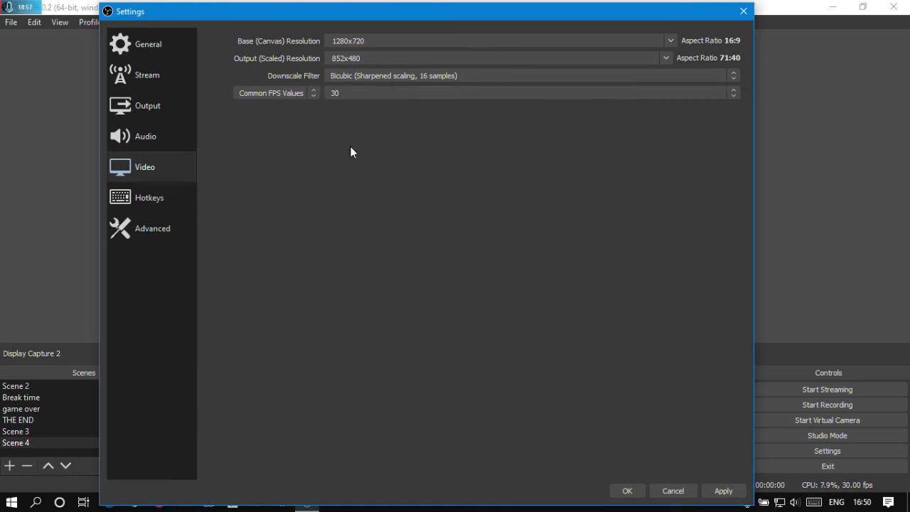
mouse_move(497, 19)
mouse_down()
mouse_move(495, 10)
mouse_move(500, 21)
mouse_up()
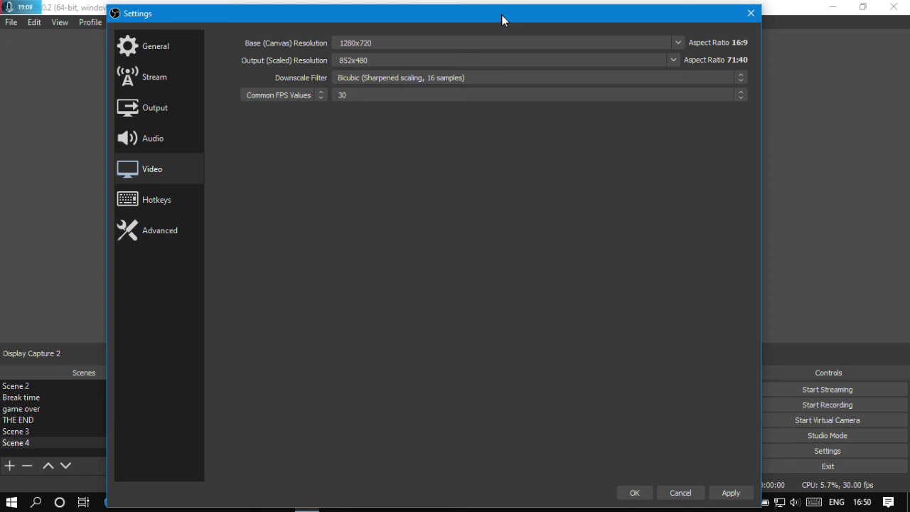
Step: Examine the available common FPS values, downscale filters and output scaled resolutions in the video settings
click(474, 95)
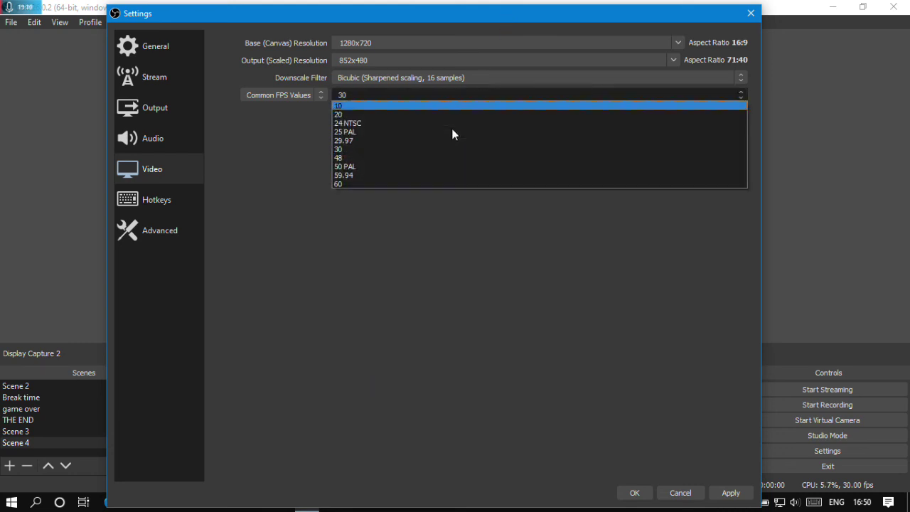
click(496, 74)
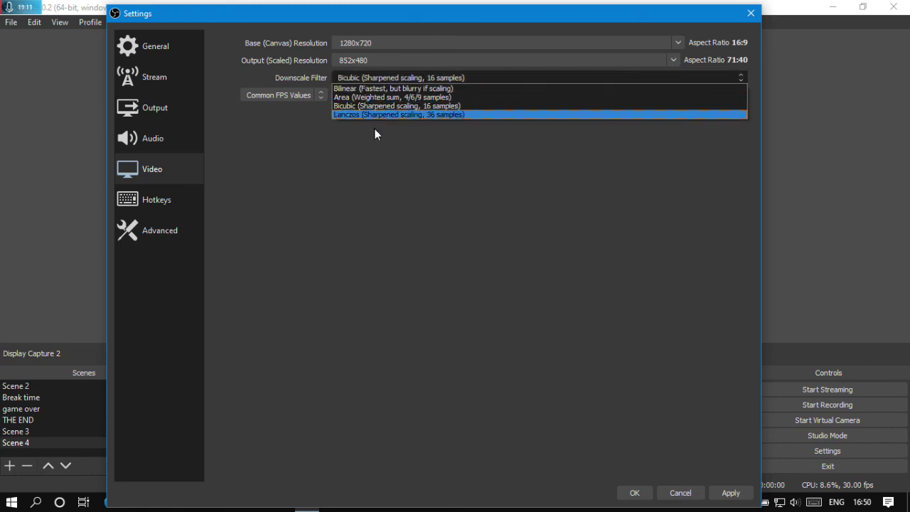
click(391, 55)
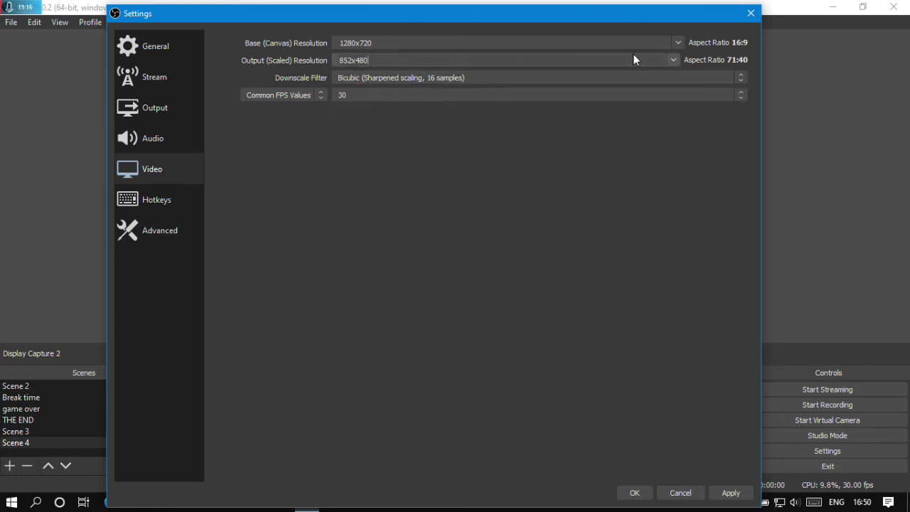
click(666, 58)
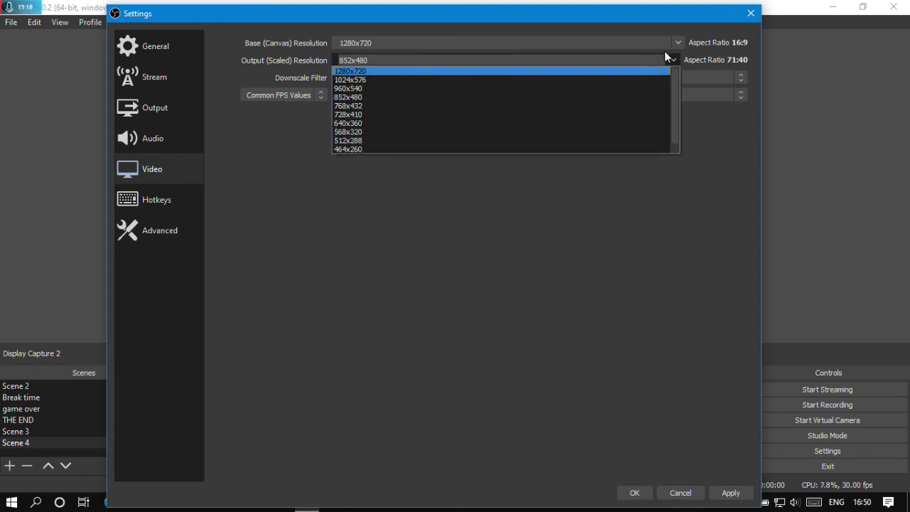
click(666, 59)
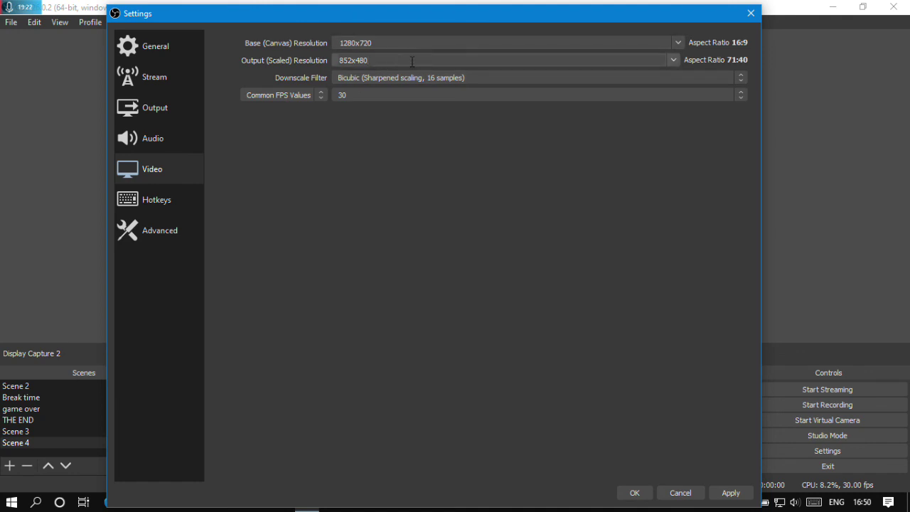
Step: Select Bicubic (Sharpened scaling, 16 samples) as the downscale filter and 30 as the common FPS value
click(585, 80)
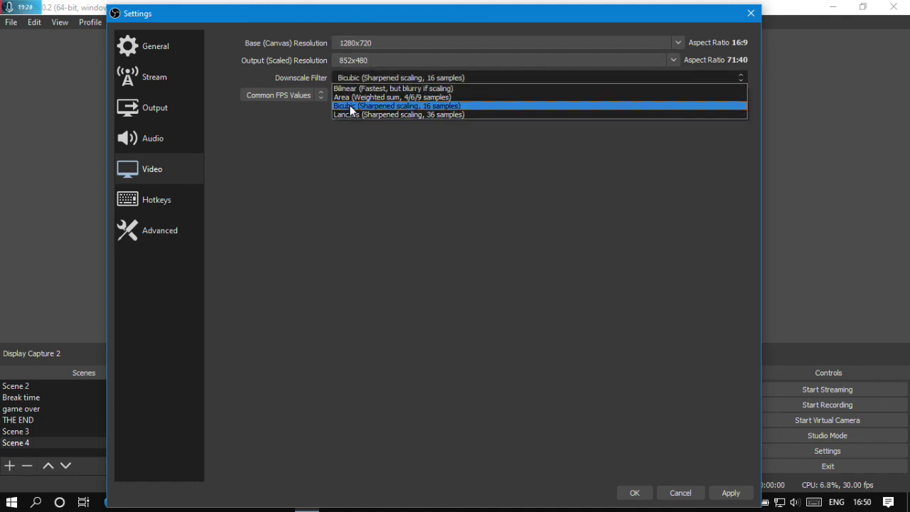
click(359, 106)
click(369, 94)
click(346, 150)
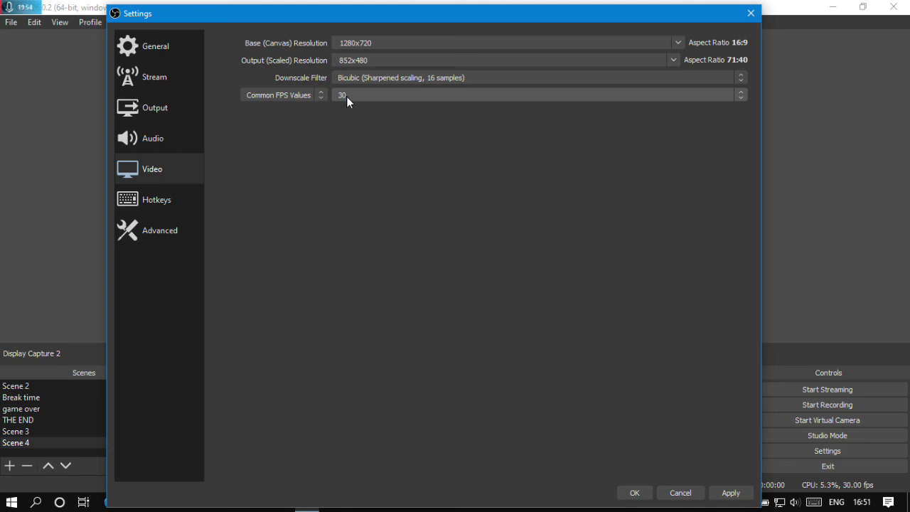
Step: Review the hotkey settings, including the scene-switching shortcuts assigned to each scene
click(169, 204)
scroll(358, 111, down, 8)
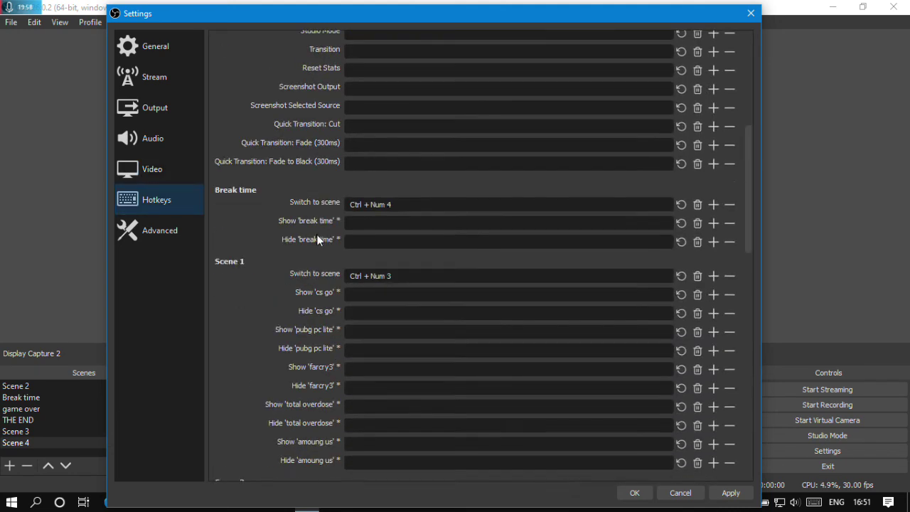
scroll(309, 214, up, 3)
drag(563, 26, 573, 9)
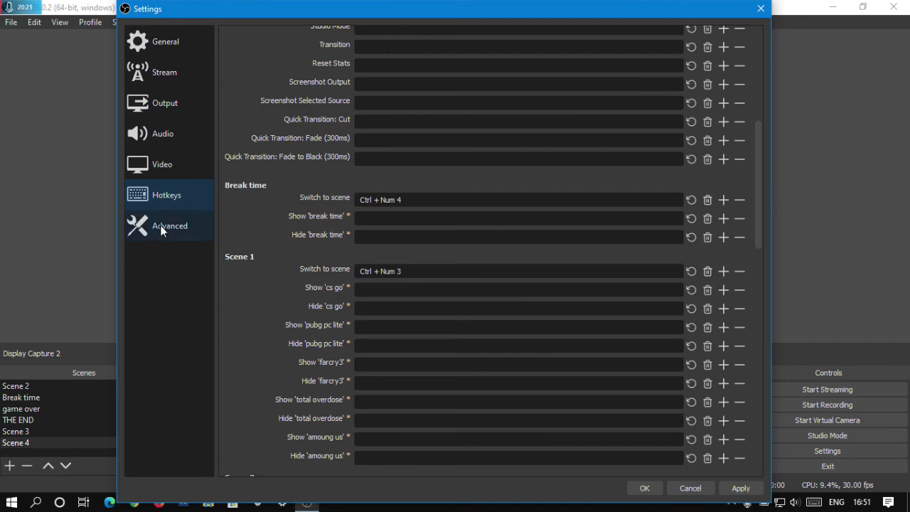
scroll(425, 248, down, 6)
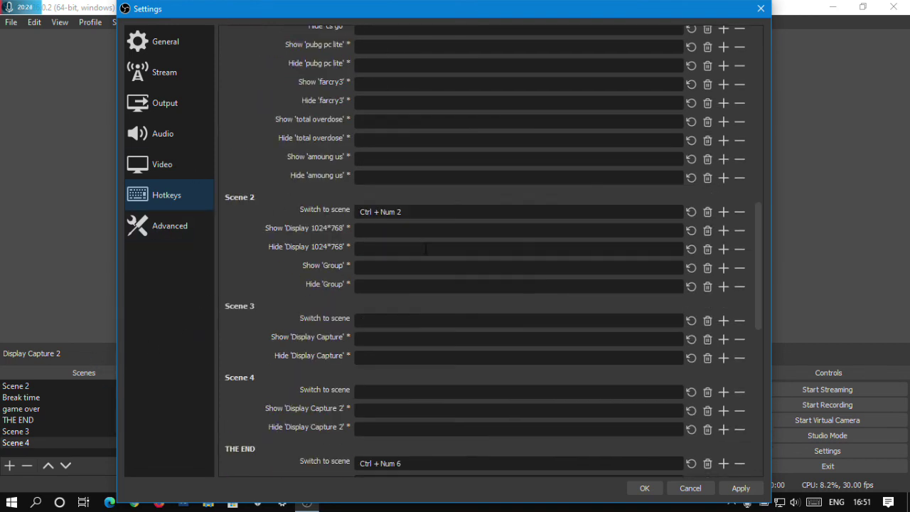
scroll(425, 248, up, 10)
Step: Open the advanced settings and examine the available process priority levels without choosing one
click(161, 227)
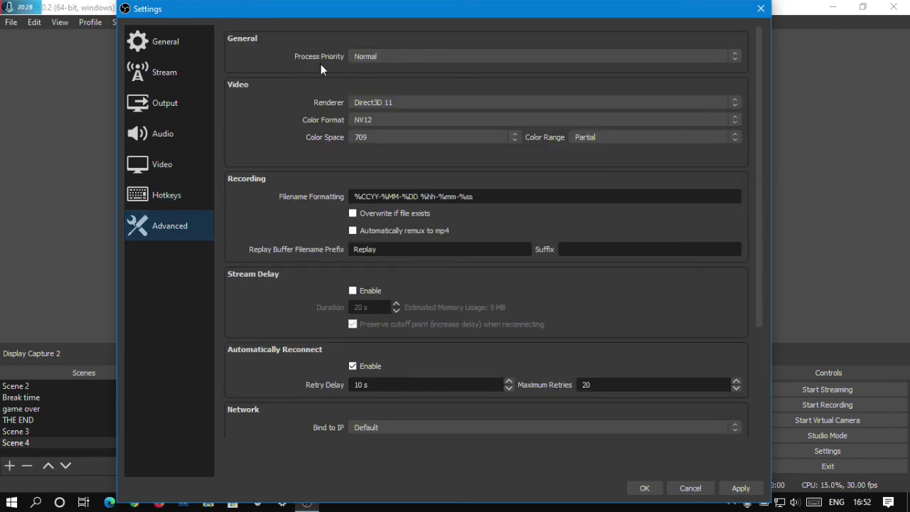
click(369, 57)
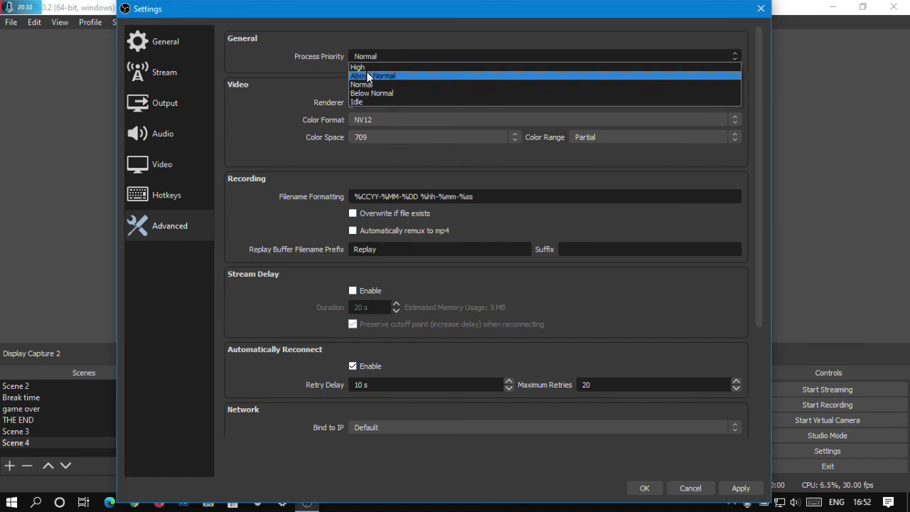
click(312, 67)
drag(480, 20, 447, 20)
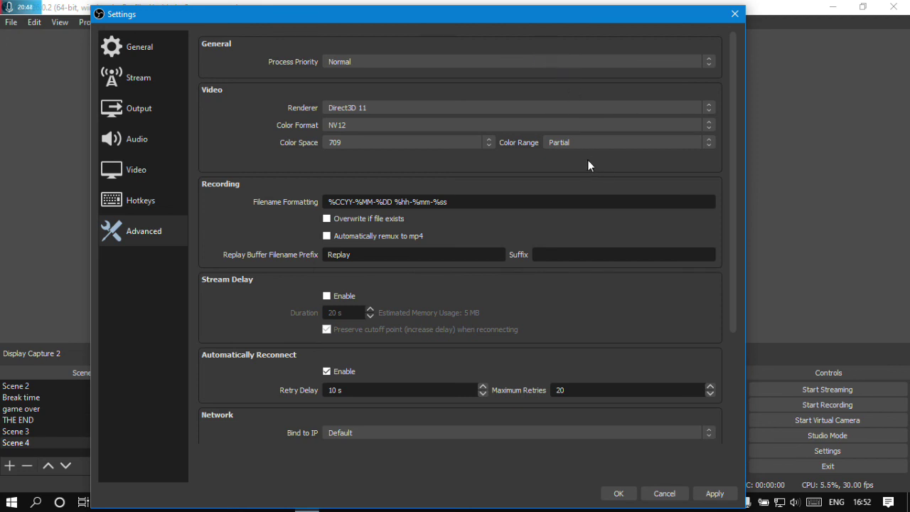
click(373, 61)
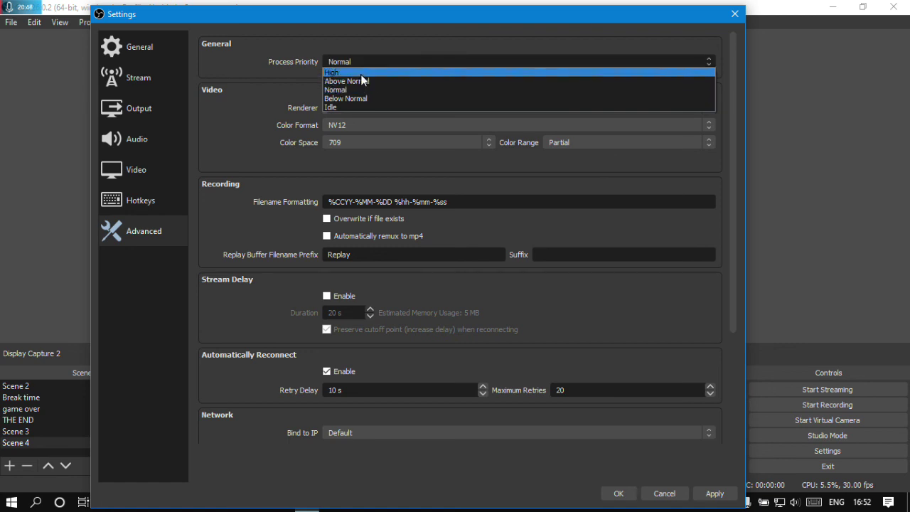
click(267, 86)
drag(286, 23, 245, 20)
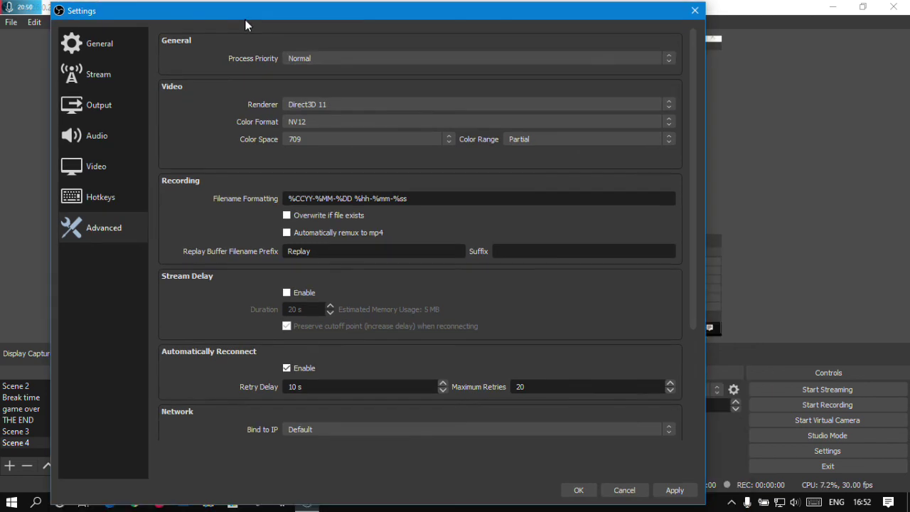
drag(446, 16, 499, 17)
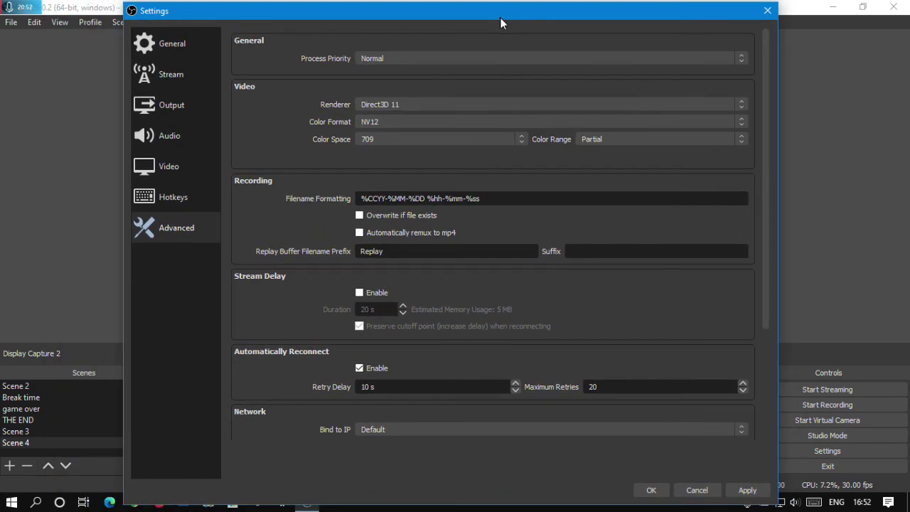
drag(263, 17, 205, 21)
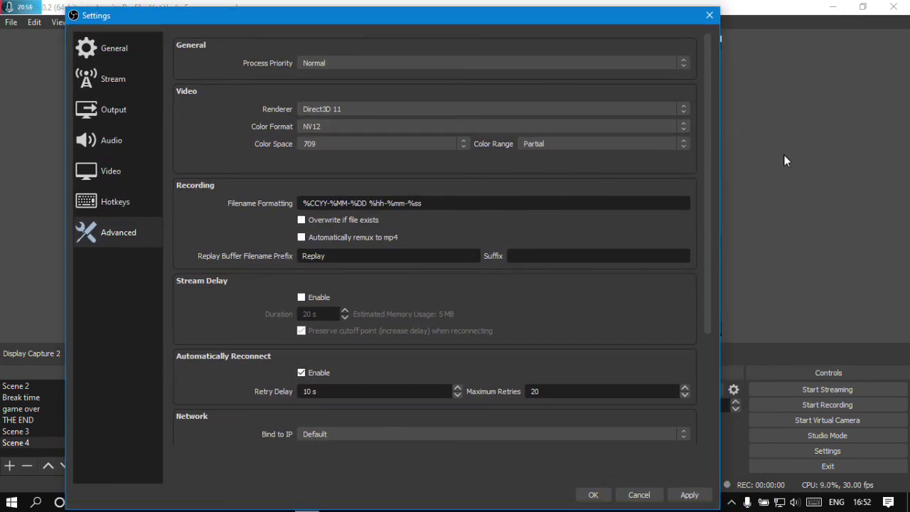
drag(408, 16, 415, 13)
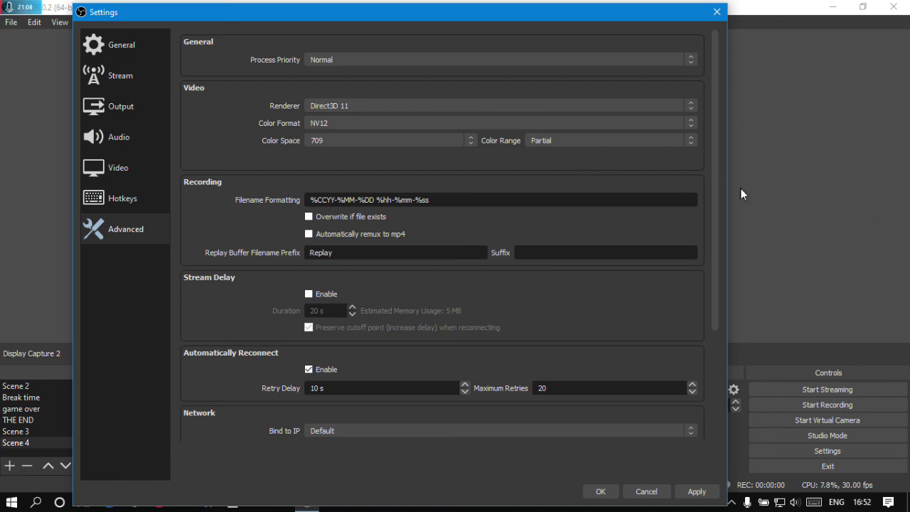
drag(406, 17, 405, 14)
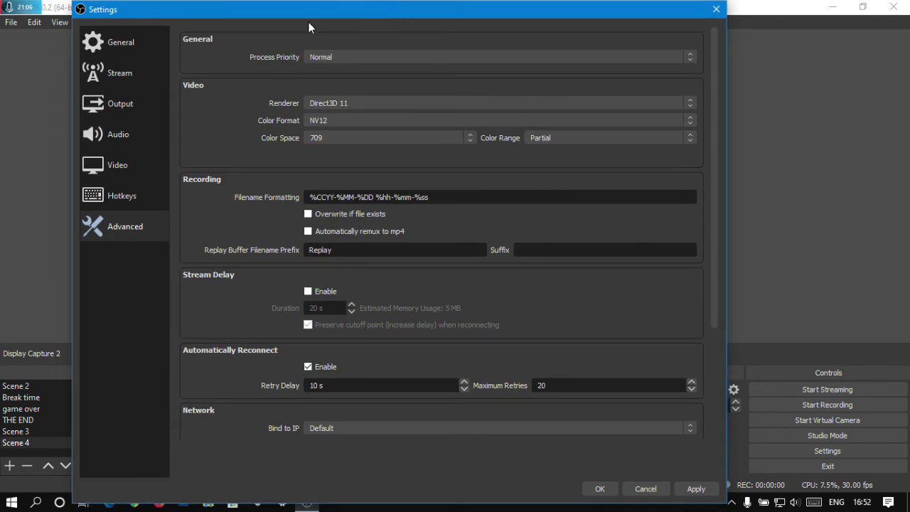
Step: Select Normal as the process priority in the advanced settings
click(425, 54)
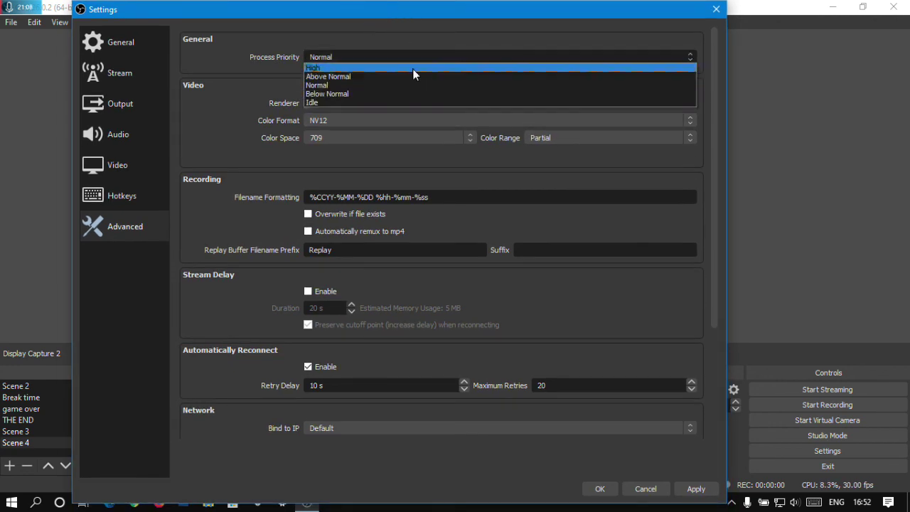
click(369, 82)
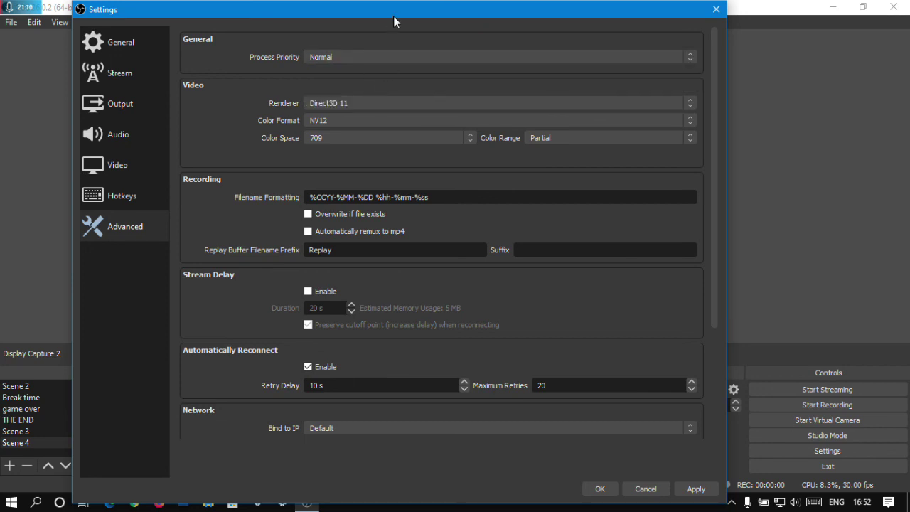
drag(394, 15, 393, 21)
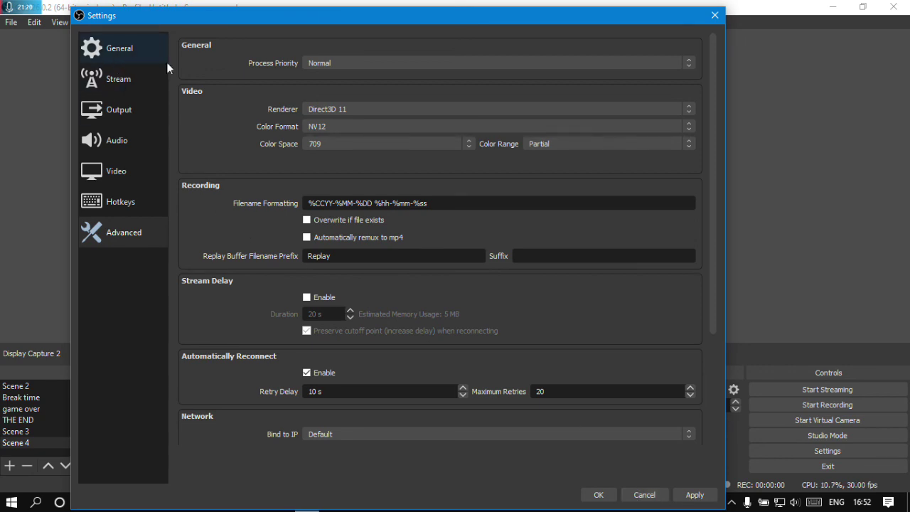
Step: Review the remaining advanced settings, including the automatic reconnect retries, network and hotkey focus options, and close the settings without saving
double_click(565, 394)
scroll(563, 406, down, 5)
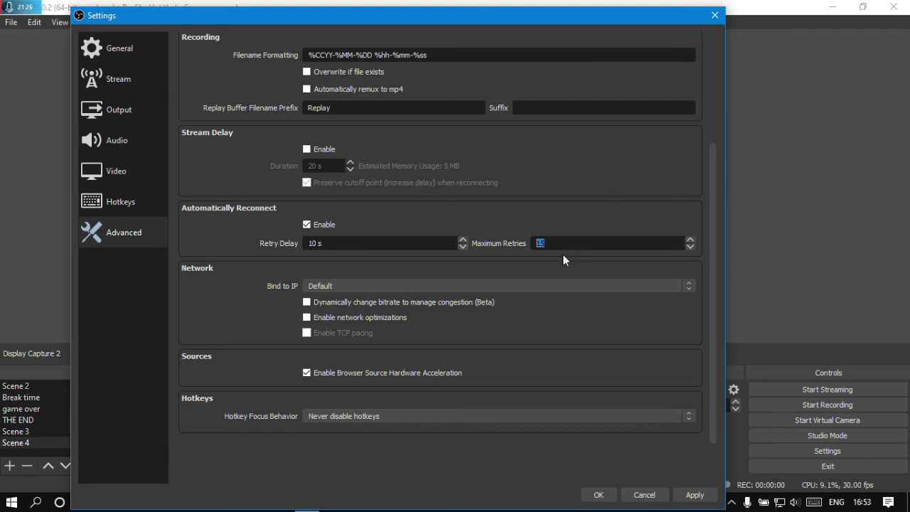
scroll(562, 254, up, 3)
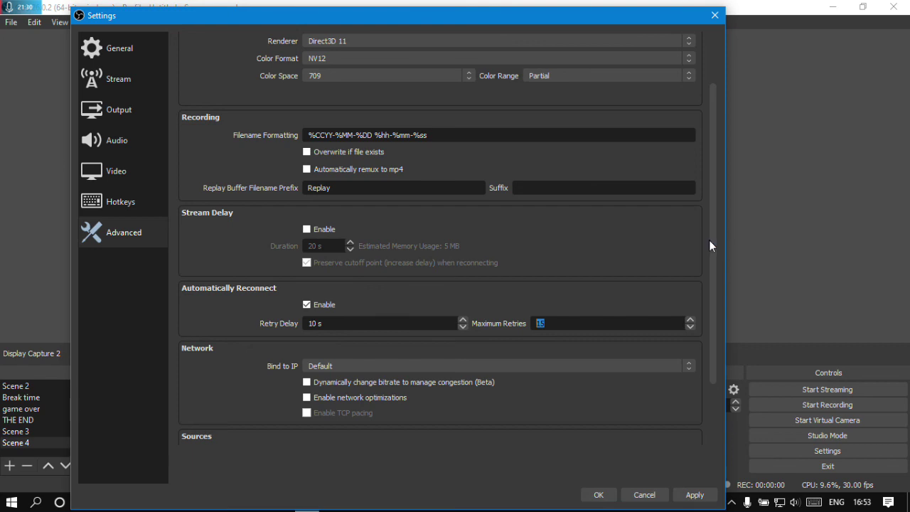
scroll(711, 213, up, 4)
scroll(717, 178, down, 7)
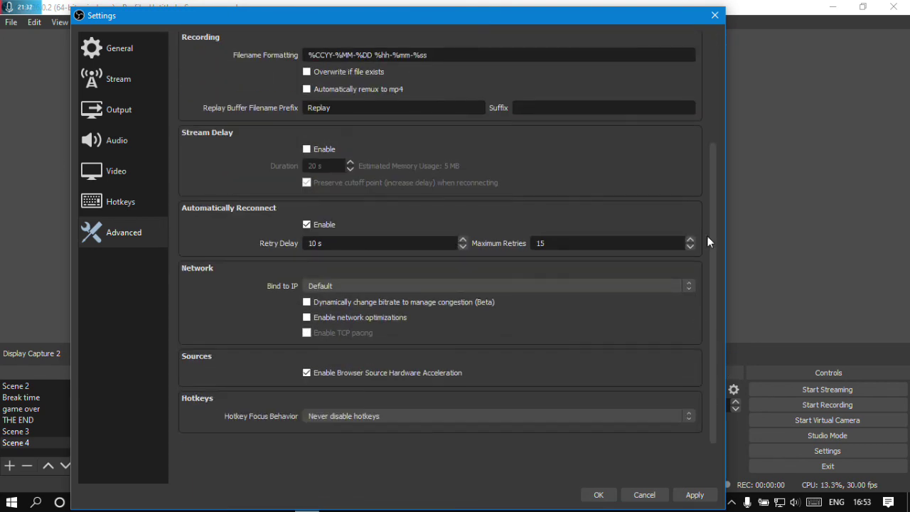
scroll(711, 285, up, 3)
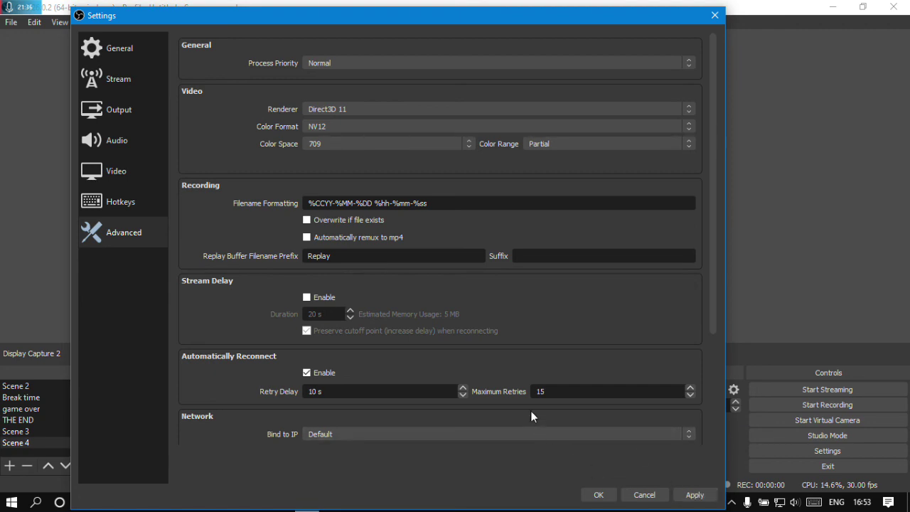
drag(551, 391, 507, 390)
click(644, 494)
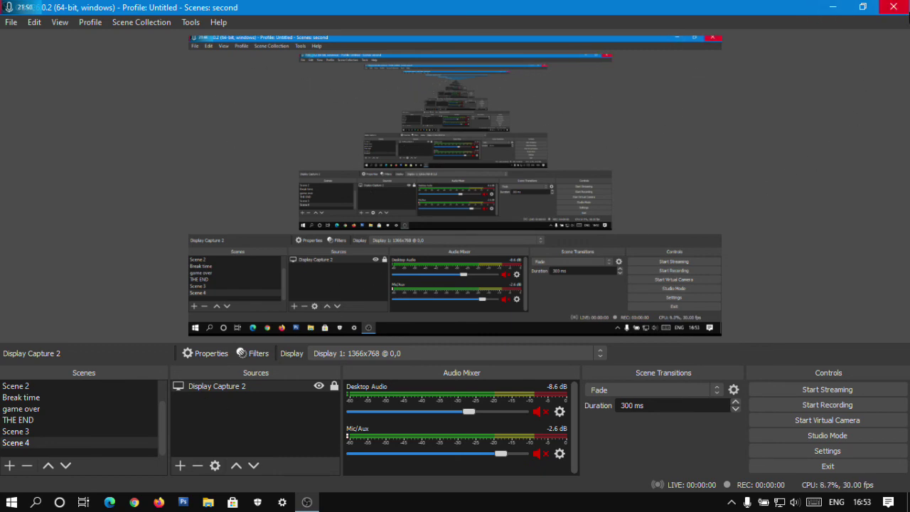
click(830, 7)
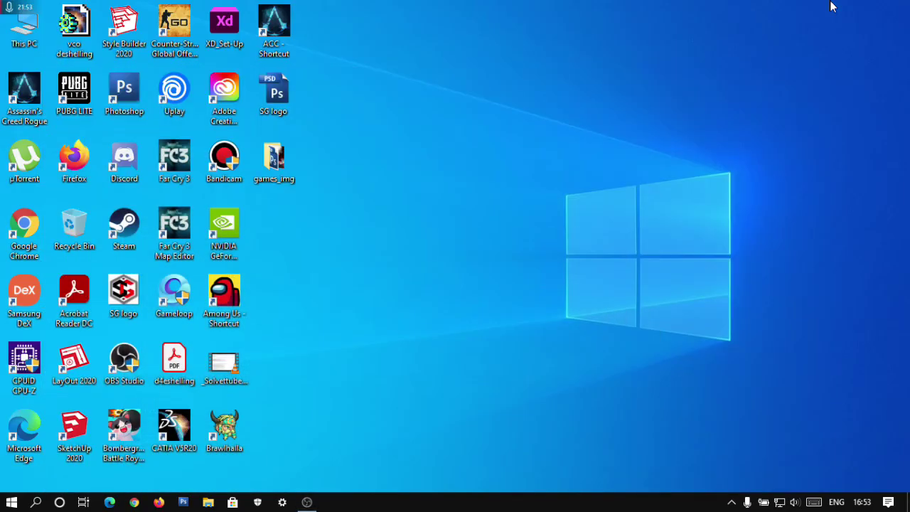
right_click(413, 65)
click(442, 121)
right_click(435, 115)
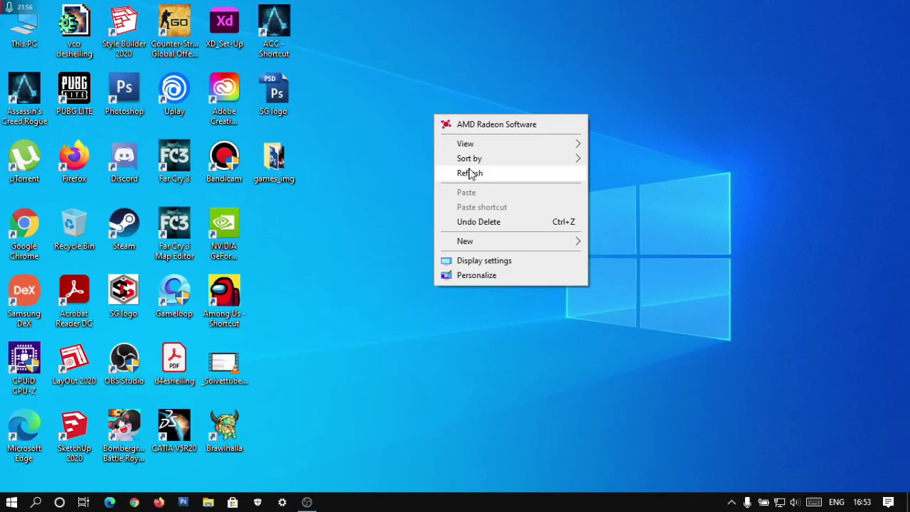
click(469, 173)
right_click(470, 171)
click(514, 230)
right_click(515, 227)
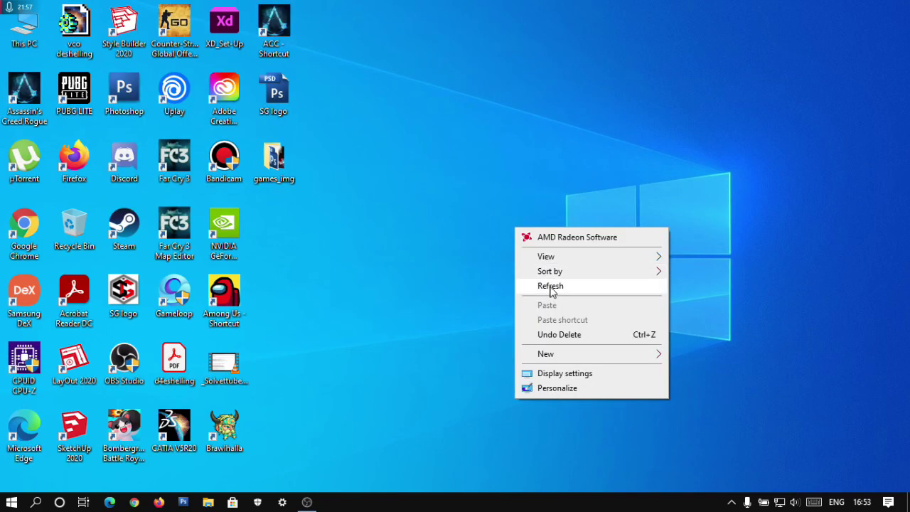
click(551, 292)
right_click(442, 141)
click(475, 204)
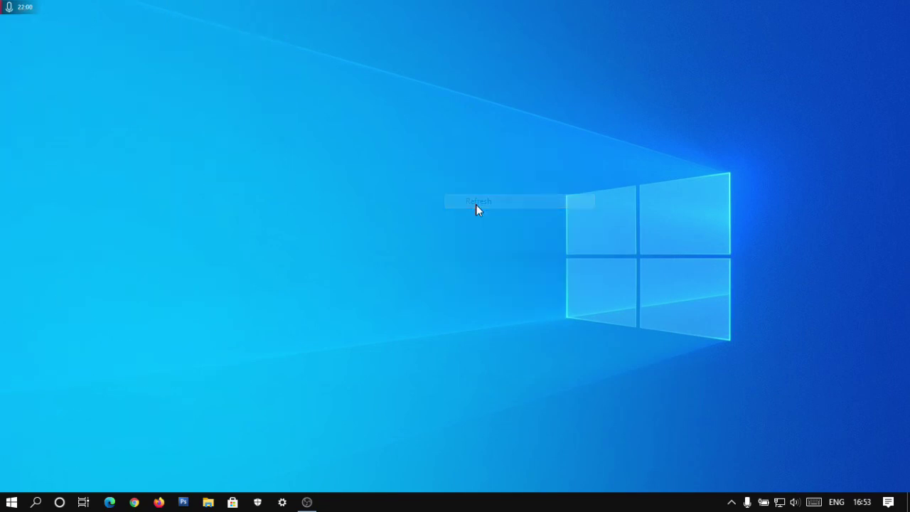
click(307, 501)
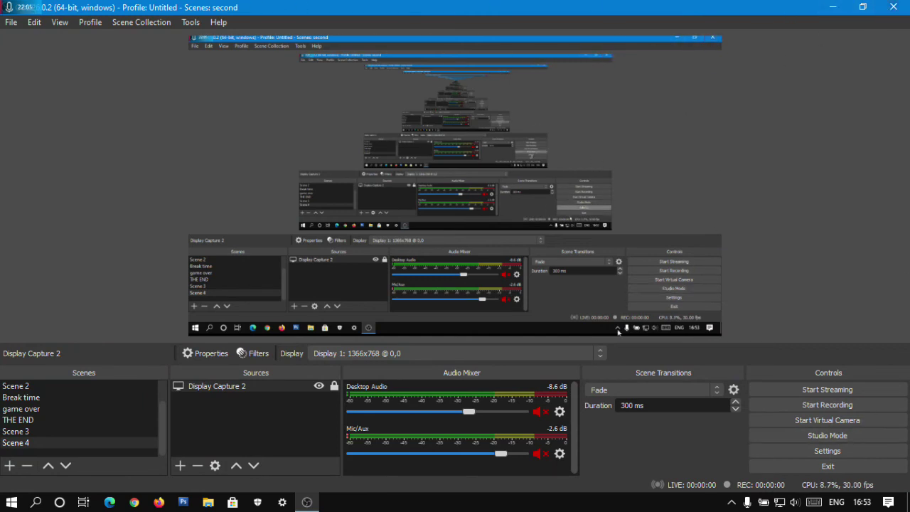
click(836, 8)
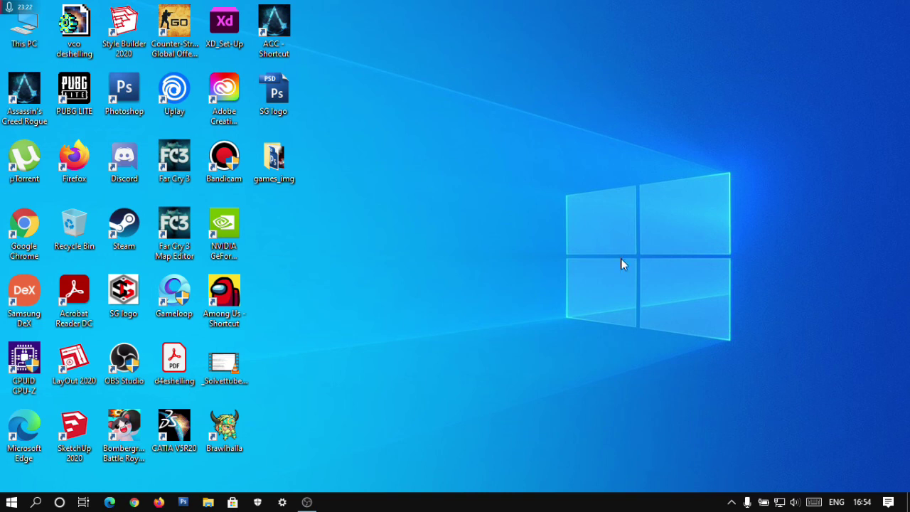
drag(515, 105, 736, 365)
right_click(385, 104)
click(403, 149)
right_click(396, 108)
click(436, 169)
drag(541, 142, 750, 379)
drag(540, 108, 751, 403)
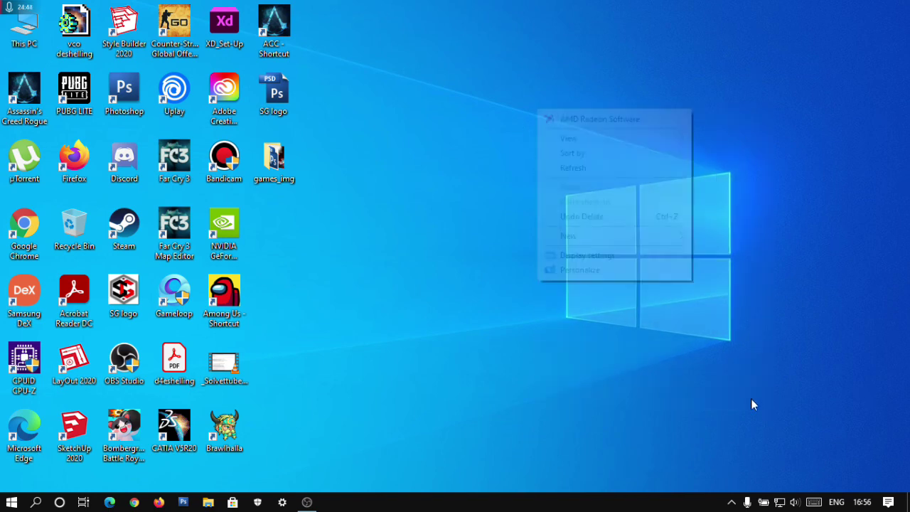
click(433, 144)
right_click(433, 151)
click(471, 206)
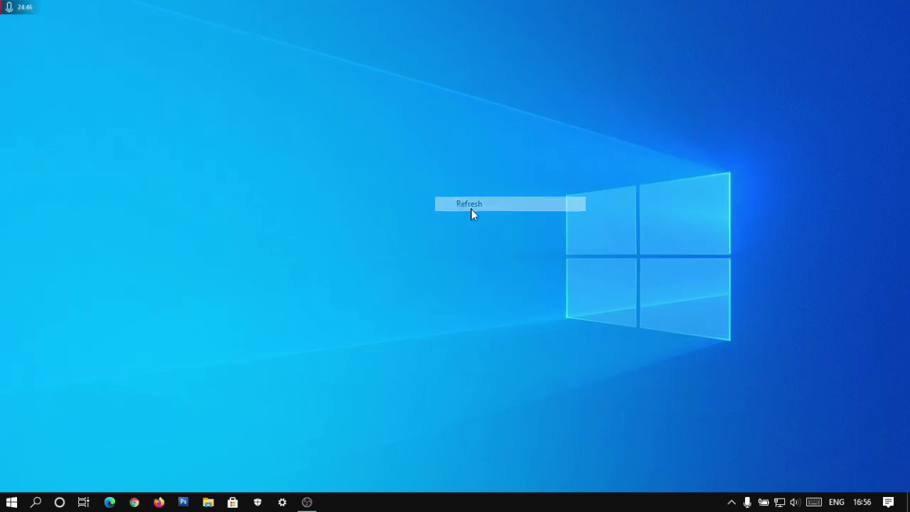
right_click(467, 99)
click(492, 154)
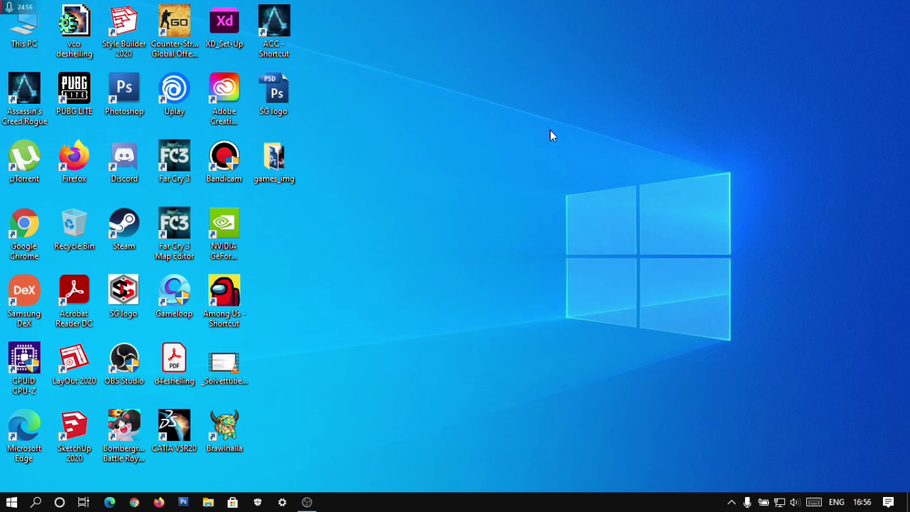
drag(736, 155, 751, 378)
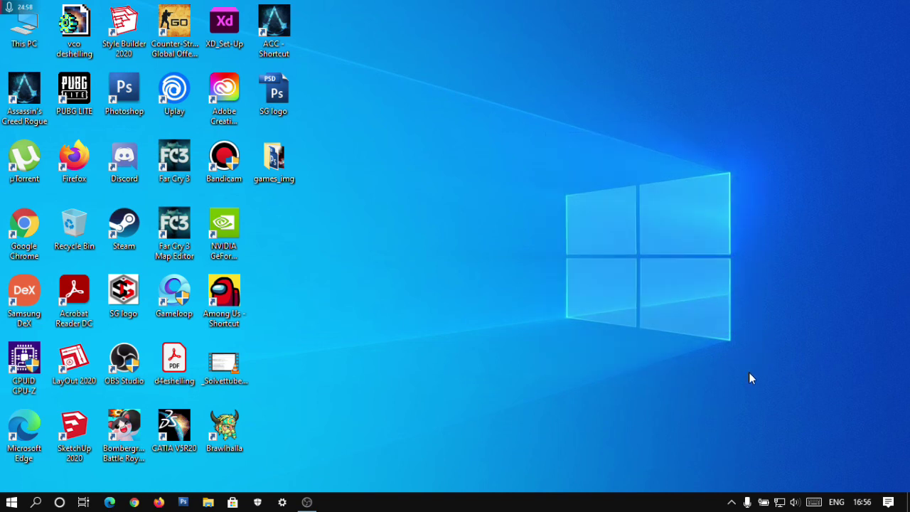